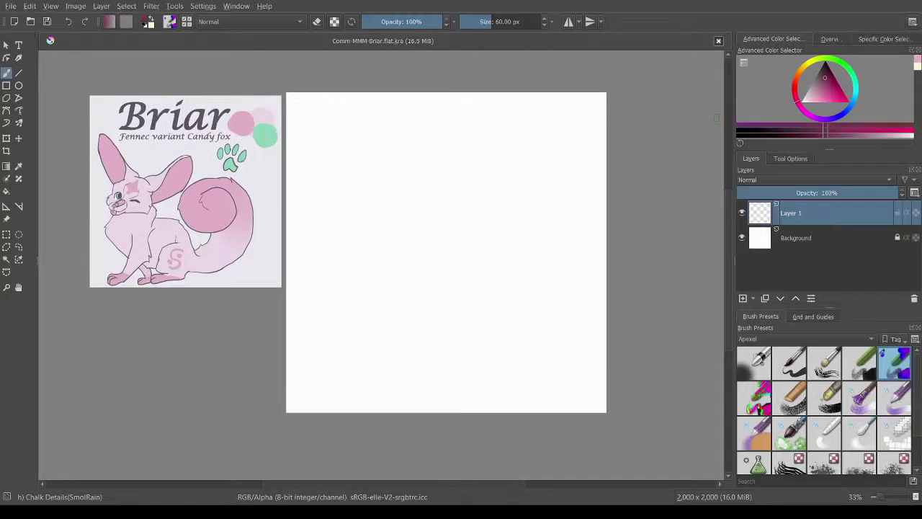
drag(541, 154, 405, 168)
key(ctrl+z)
key(Tab)
drag(358, 143, 368, 216)
key(Tab)
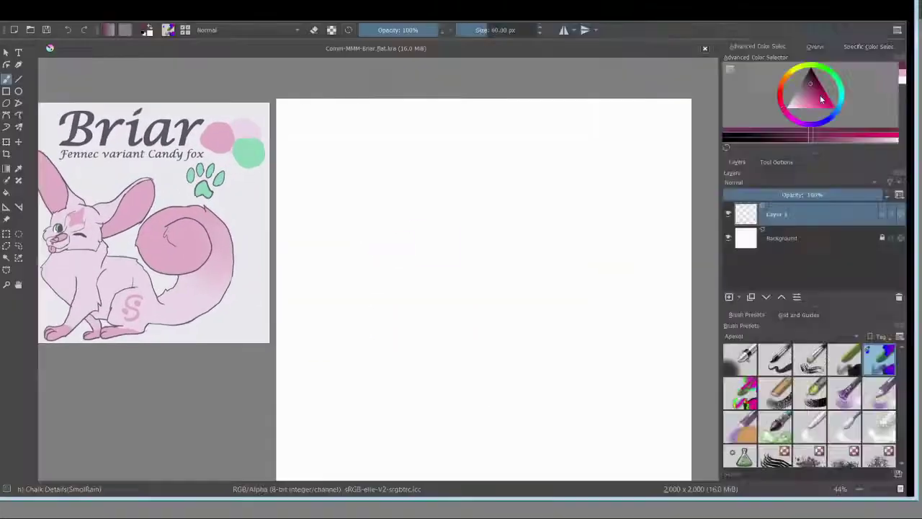
Choose a more saturated pink as the brush colour and test it with a short stroke that is undone
click(832, 90)
key(Tab)
drag(475, 185, 459, 197)
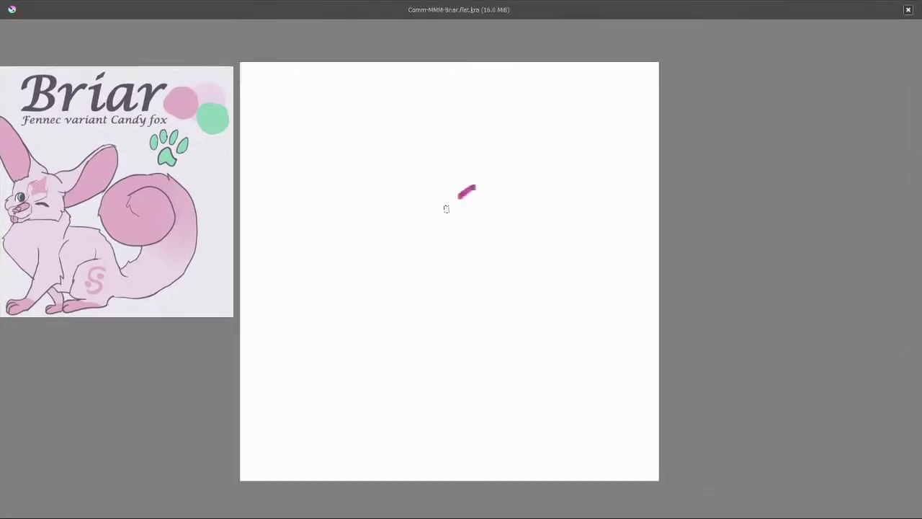
key(ctrl+z)
Rough out the crown of the head and a long curved line from behind the head down to the canvas bottom
mouse_move(325, 180)
mouse_down()
mouse_move(447, 233)
mouse_move(448, 222)
mouse_move(432, 232)
mouse_up()
mouse_move(452, 155)
mouse_down()
mouse_move(412, 212)
mouse_move(483, 133)
mouse_up()
mouse_move(401, 210)
mouse_down()
mouse_move(603, 150)
mouse_move(425, 482)
mouse_move(426, 462)
mouse_up()
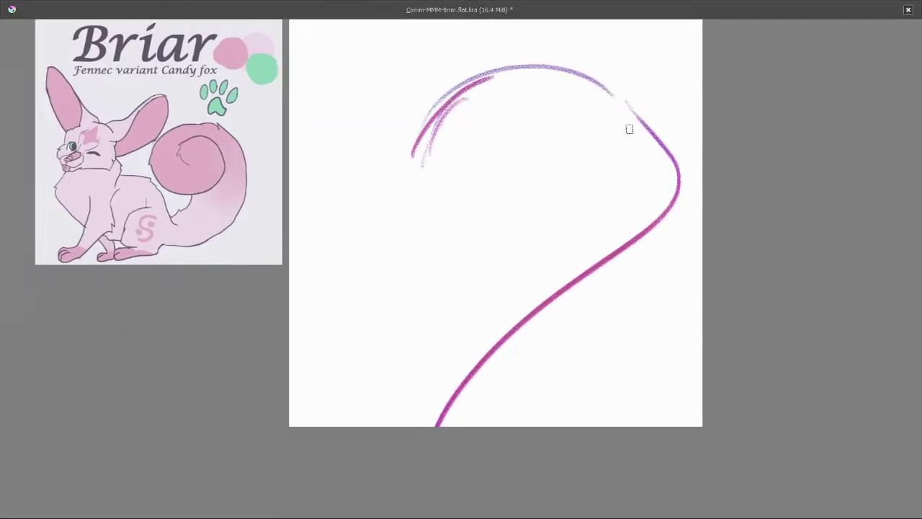
mouse_move(620, 104)
mouse_down()
mouse_move(677, 188)
mouse_move(436, 429)
mouse_up()
Complete the rough skull with its brow and cheek contours, a second neck curve and short marks placing both eyes
drag(461, 178, 484, 242)
mouse_move(507, 147)
mouse_down()
mouse_move(434, 245)
mouse_move(435, 256)
mouse_move(513, 288)
mouse_move(582, 296)
mouse_move(634, 193)
mouse_up()
drag(457, 320, 513, 326)
drag(526, 141, 471, 306)
mouse_move(459, 263)
mouse_down()
mouse_move(471, 245)
mouse_move(462, 257)
mouse_up()
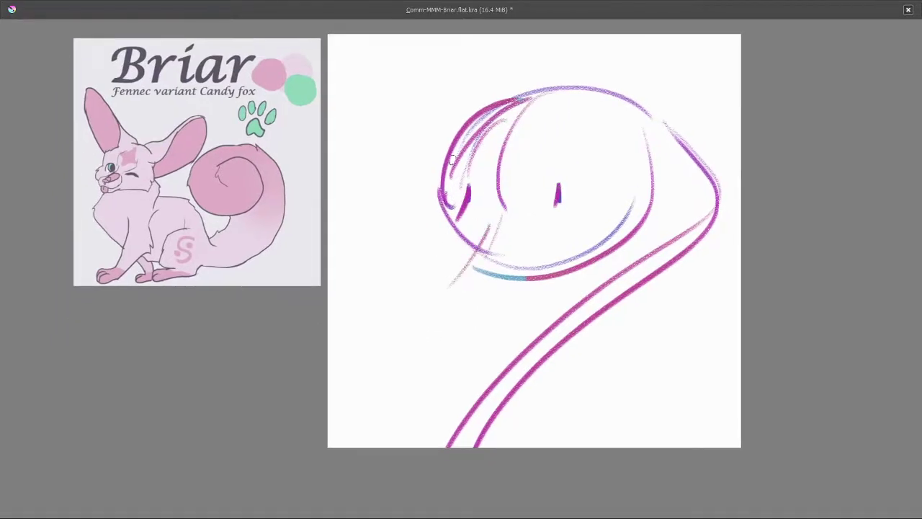
Rough in the far eye's crossing guideline and a rounded muzzle protruding from the lower front of the head
drag(451, 159, 479, 217)
mouse_move(470, 181)
mouse_down()
mouse_move(465, 266)
mouse_move(438, 290)
mouse_up()
mouse_move(477, 248)
mouse_down()
mouse_move(440, 293)
mouse_move(489, 315)
mouse_up()
mouse_move(435, 294)
mouse_down()
mouse_move(499, 319)
mouse_move(569, 268)
mouse_up()
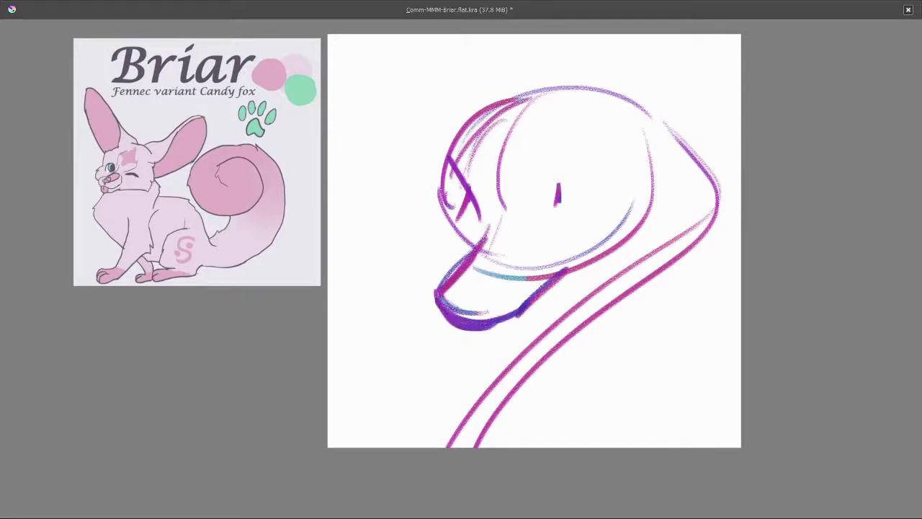
Sketch the jawline from the muzzle back to the neck and the rear edge of the near cheek
mouse_move(519, 289)
mouse_down()
mouse_move(465, 274)
mouse_move(569, 244)
mouse_up()
mouse_move(504, 251)
mouse_down()
mouse_move(609, 244)
mouse_move(610, 115)
mouse_up()
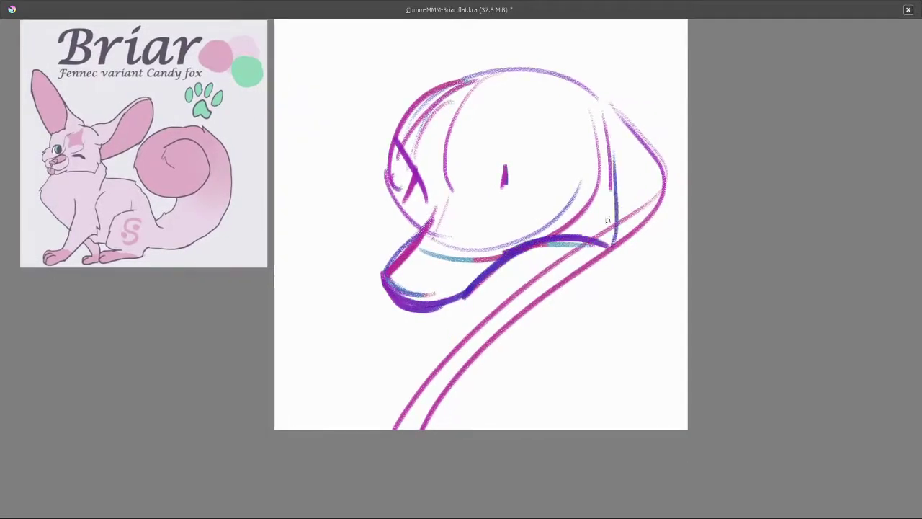
drag(607, 220, 661, 272)
Sketch the far cheek fluff as curved strokes beside the muzzle and add a short line above it
drag(465, 298, 425, 261)
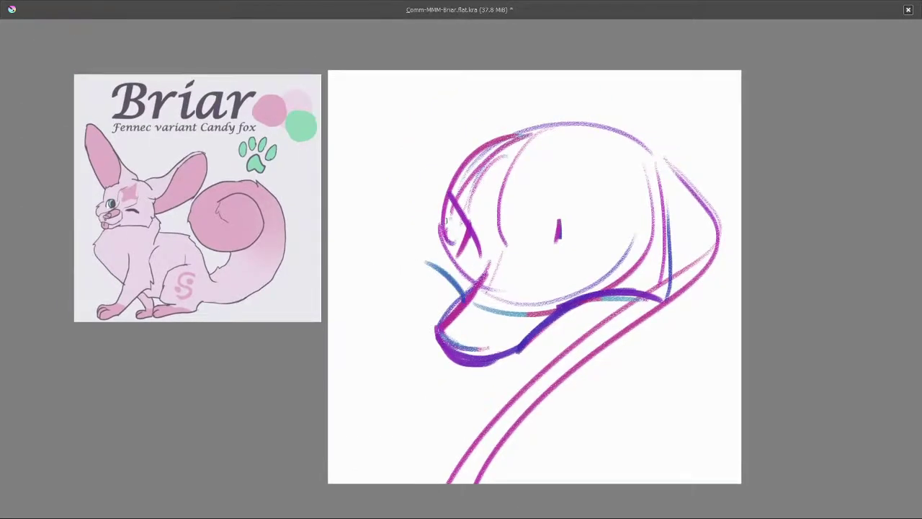
drag(446, 224, 417, 273)
drag(438, 177, 442, 220)
Rough in two tall ears extending past the canvas top, with a curved base where the near ear meets the head
mouse_move(441, 219)
mouse_down()
mouse_move(379, 187)
mouse_move(365, 149)
mouse_up()
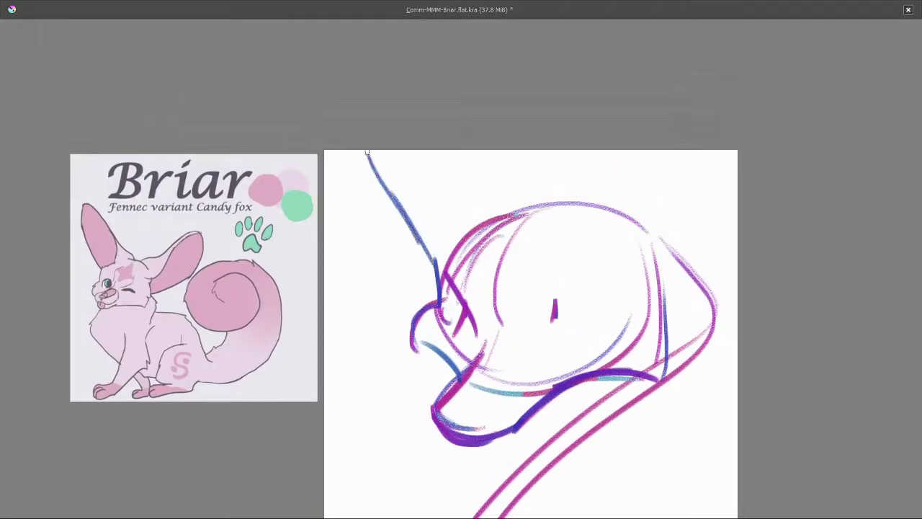
drag(440, 264, 363, 150)
drag(504, 195, 489, 180)
mouse_move(431, 136)
mouse_down()
mouse_move(500, 195)
mouse_move(497, 180)
mouse_move(584, 245)
mouse_up()
drag(466, 202, 580, 252)
mouse_move(494, 233)
mouse_down()
mouse_move(425, 134)
mouse_move(495, 234)
mouse_up()
drag(518, 133, 604, 233)
mouse_move(577, 224)
mouse_down()
mouse_move(534, 130)
mouse_move(631, 145)
mouse_up()
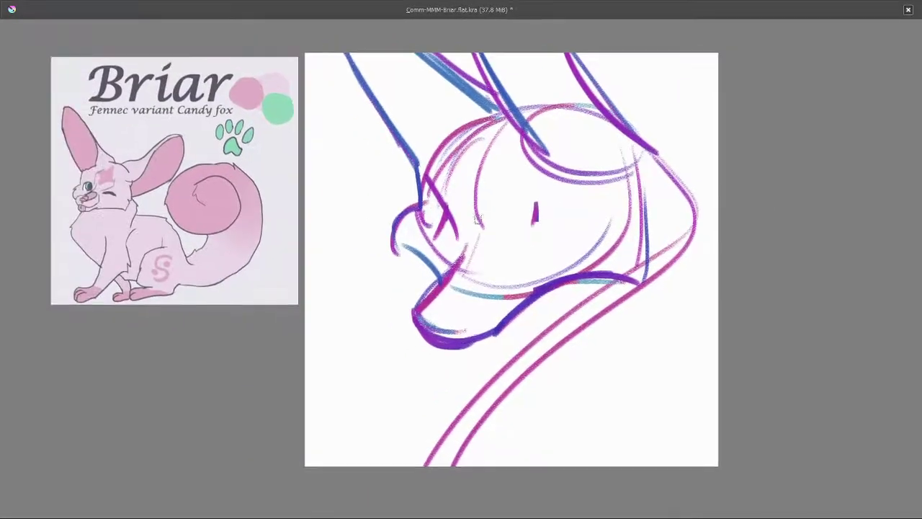
Add a curved eye guideline across the face and rough fur strokes down the back of the head and neck
mouse_move(412, 203)
mouse_down()
mouse_move(567, 214)
mouse_move(573, 192)
mouse_move(546, 169)
mouse_move(532, 243)
mouse_up()
mouse_move(654, 236)
mouse_down()
mouse_move(645, 137)
mouse_move(601, 115)
mouse_up()
mouse_move(636, 194)
mouse_down()
mouse_move(618, 161)
mouse_move(635, 266)
mouse_up()
mouse_move(615, 272)
mouse_down()
mouse_move(635, 217)
mouse_move(626, 282)
mouse_up()
mouse_move(628, 258)
mouse_down()
mouse_move(612, 300)
mouse_move(613, 180)
mouse_move(640, 222)
mouse_move(639, 276)
mouse_up()
Sketch the chest line below the muzzle and overlapping shoulder arcs along the lower part of the canvas
drag(467, 169, 465, 240)
drag(421, 269, 361, 345)
drag(374, 349, 376, 339)
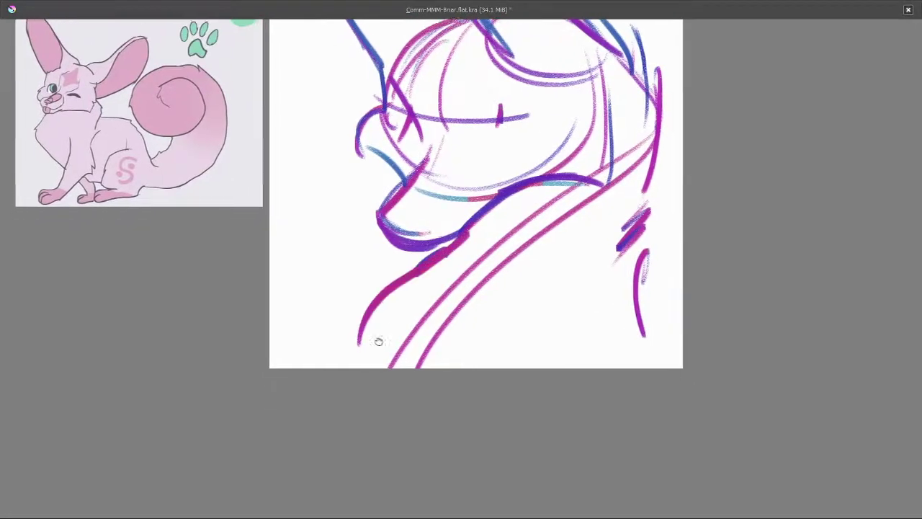
drag(389, 292, 359, 369)
drag(378, 323, 356, 369)
drag(505, 261, 485, 269)
drag(540, 327, 522, 331)
drag(430, 381, 641, 371)
Scale and reposition the rough fox sketch with the Transform tool to fit the canvas, then return to the brush
scroll(562, 290, down, 3)
scroll(548, 324, up, 1)
key(Tab)
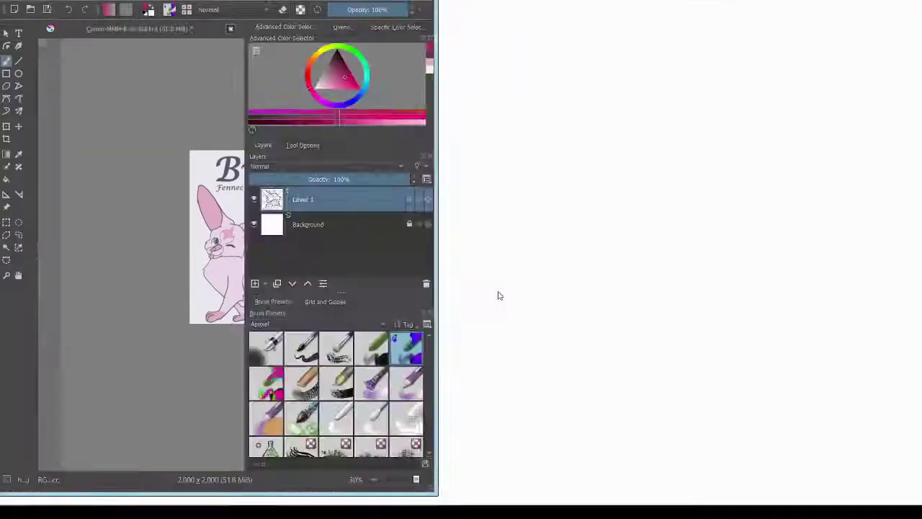
click(6, 140)
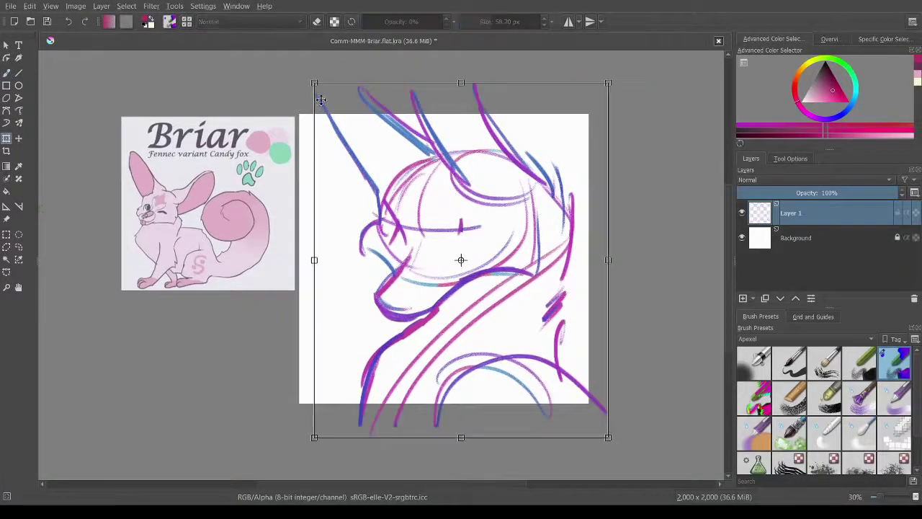
drag(314, 83, 360, 134)
drag(439, 190, 392, 164)
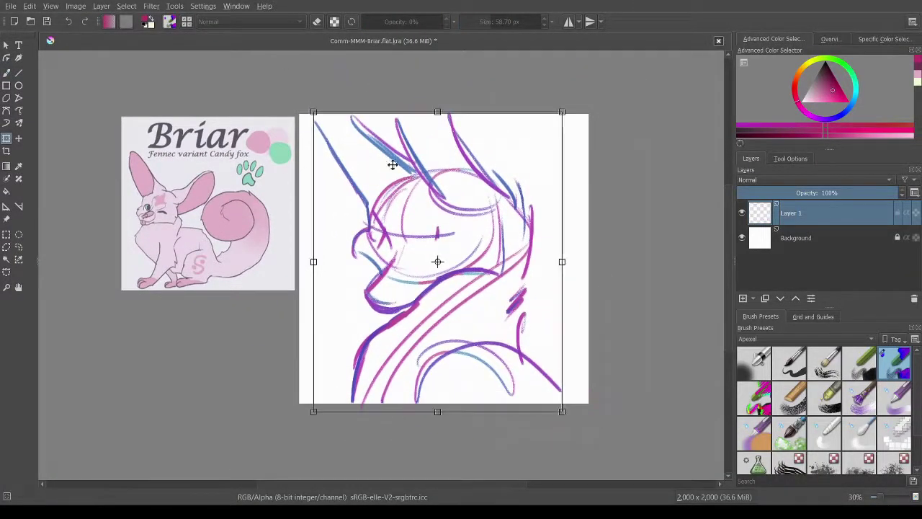
mouse_move(318, 116)
mouse_down()
mouse_move(296, 91)
mouse_move(376, 175)
mouse_up()
key(b)
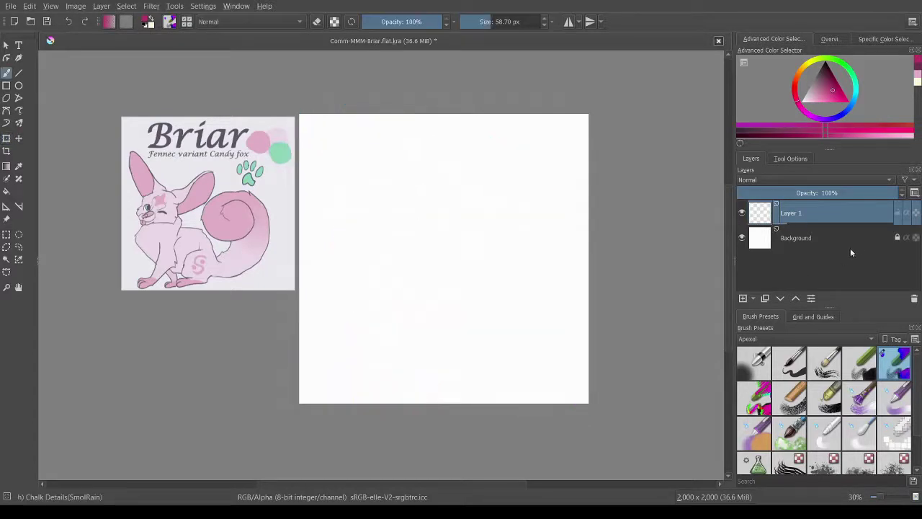
Lower the rough sketch layer's opacity to 19% and add a new paint layer above it
drag(832, 192, 785, 192)
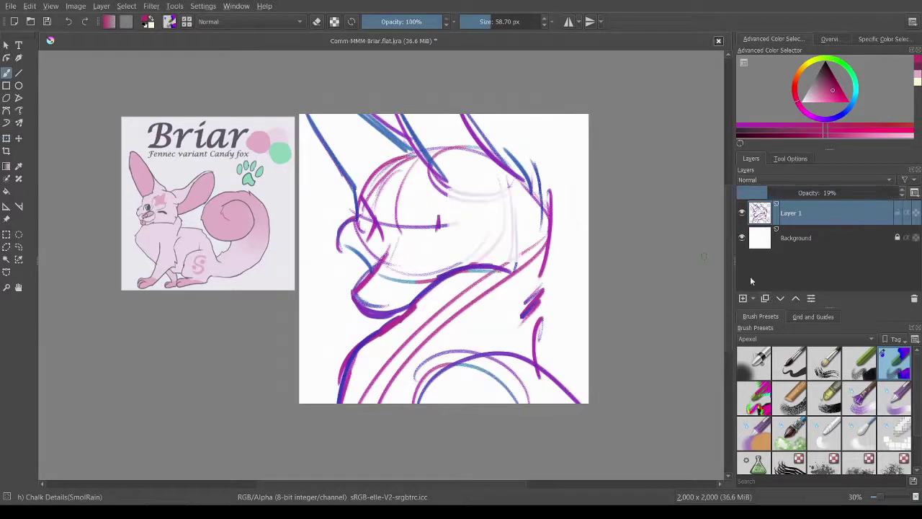
key(Insert)
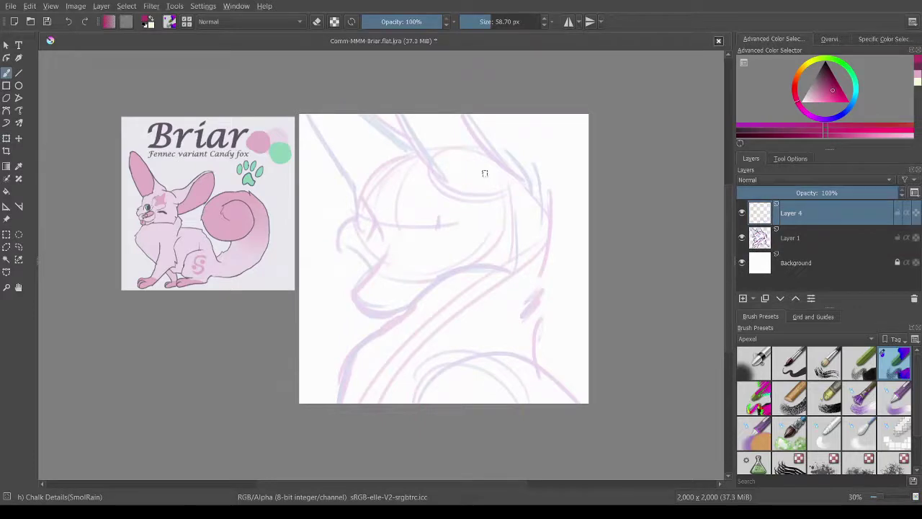
Draw both eyes with thick upper lids and round irises over the faded sketch on the new layer
key(Tab)
scroll(488, 226, up, 3)
scroll(489, 214, down, 3)
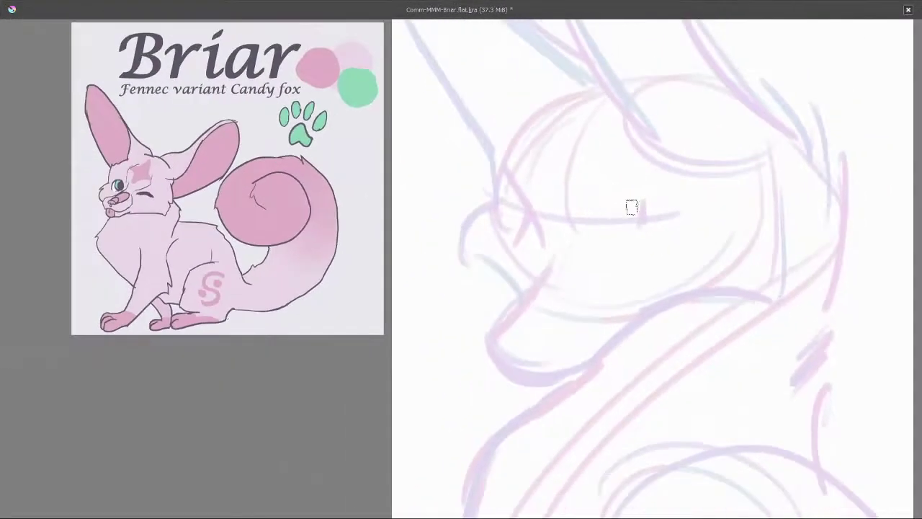
mouse_move(595, 208)
mouse_down()
mouse_move(667, 227)
mouse_move(652, 247)
mouse_up()
mouse_move(546, 220)
mouse_down()
mouse_move(580, 238)
mouse_move(556, 220)
mouse_move(573, 248)
mouse_move(555, 210)
mouse_up()
mouse_move(532, 244)
mouse_down()
mouse_move(570, 230)
mouse_move(542, 253)
mouse_up()
drag(547, 222, 569, 255)
drag(592, 248, 573, 242)
drag(530, 193, 567, 262)
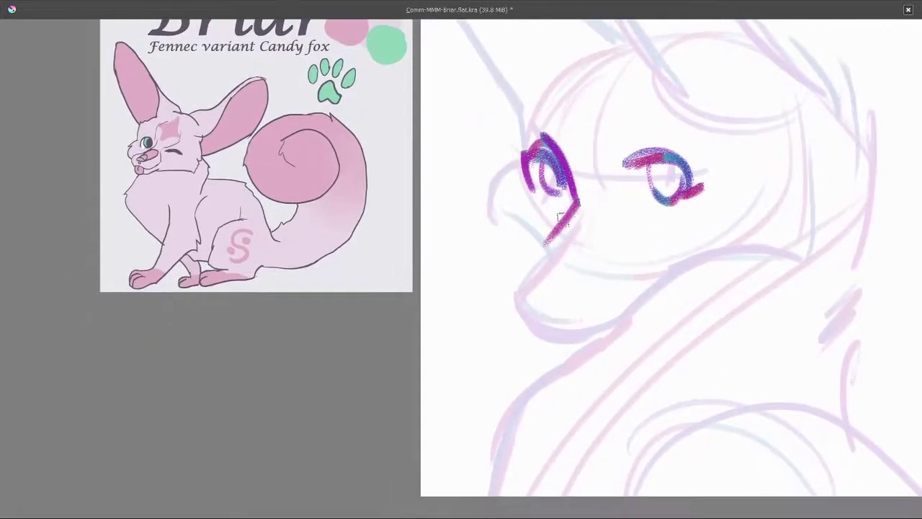
Draw the snout bridge, nose, mouth and jawline, and carry the contour around the back of the near cheek
drag(577, 204, 525, 281)
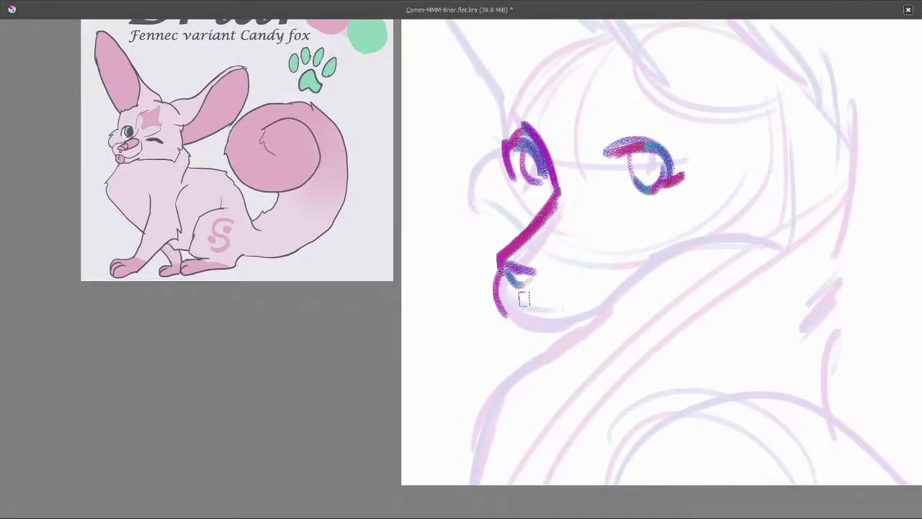
mouse_move(536, 326)
mouse_down()
mouse_move(505, 295)
mouse_move(588, 232)
mouse_move(533, 256)
mouse_move(669, 220)
mouse_move(580, 249)
mouse_move(611, 269)
mouse_move(599, 225)
mouse_up()
scroll(608, 223, down, 1)
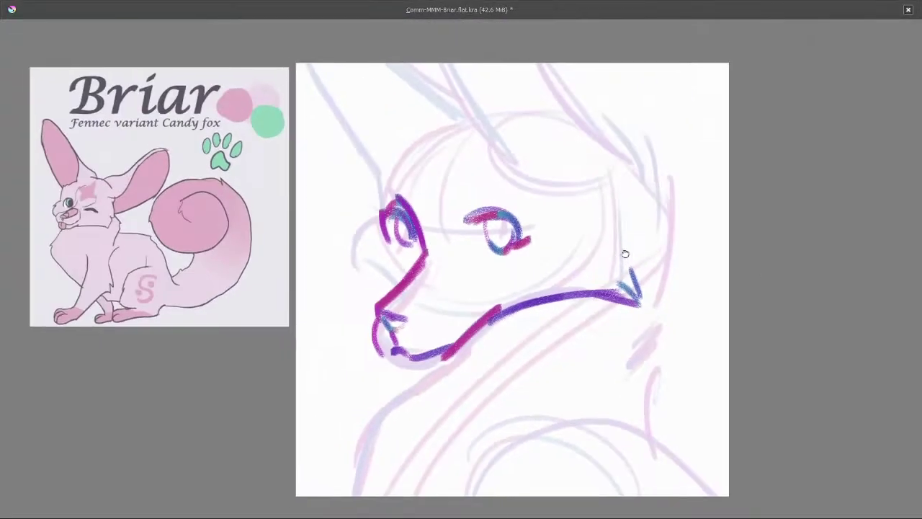
mouse_move(631, 199)
mouse_down()
mouse_move(640, 253)
mouse_move(618, 189)
mouse_up()
mouse_move(641, 238)
mouse_down()
mouse_move(593, 170)
mouse_move(579, 204)
mouse_move(592, 222)
mouse_up()
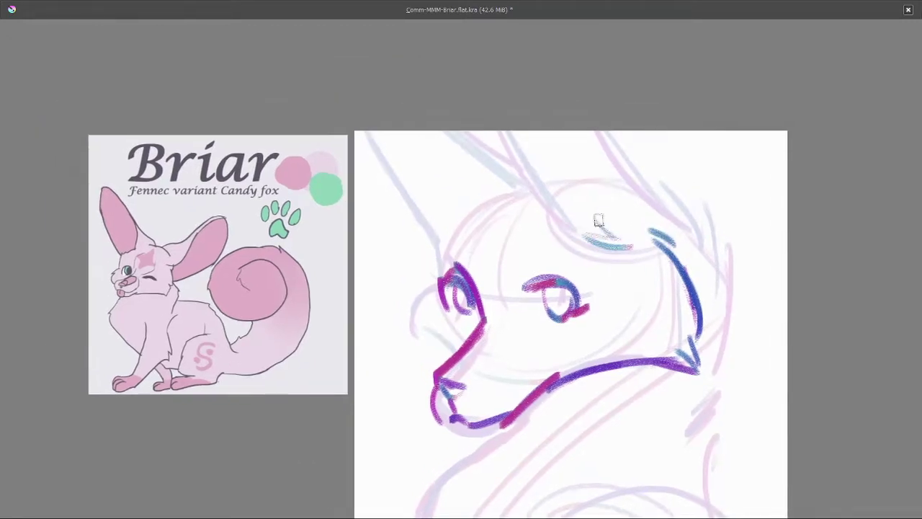
Draw the near ear's outer edges, inner fold and curved base on top of the head
mouse_move(634, 251)
mouse_down()
mouse_move(580, 189)
mouse_move(573, 142)
mouse_up()
drag(576, 324, 550, 326)
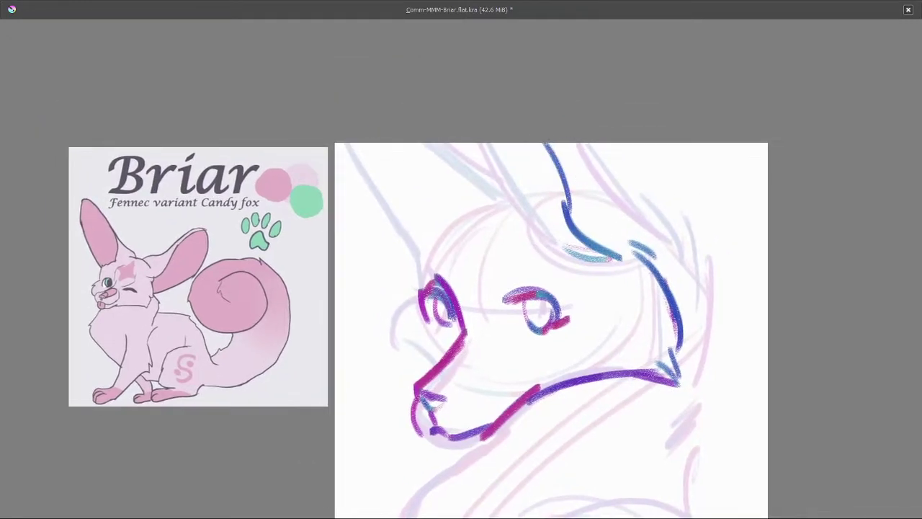
drag(572, 145, 628, 214)
drag(559, 212, 623, 253)
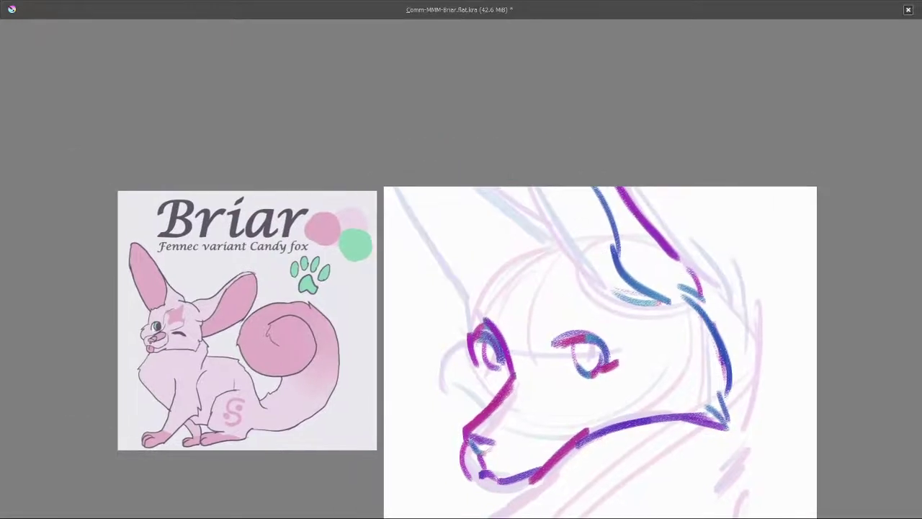
mouse_move(528, 187)
mouse_down()
mouse_move(560, 252)
mouse_move(619, 290)
mouse_up()
drag(504, 247, 621, 181)
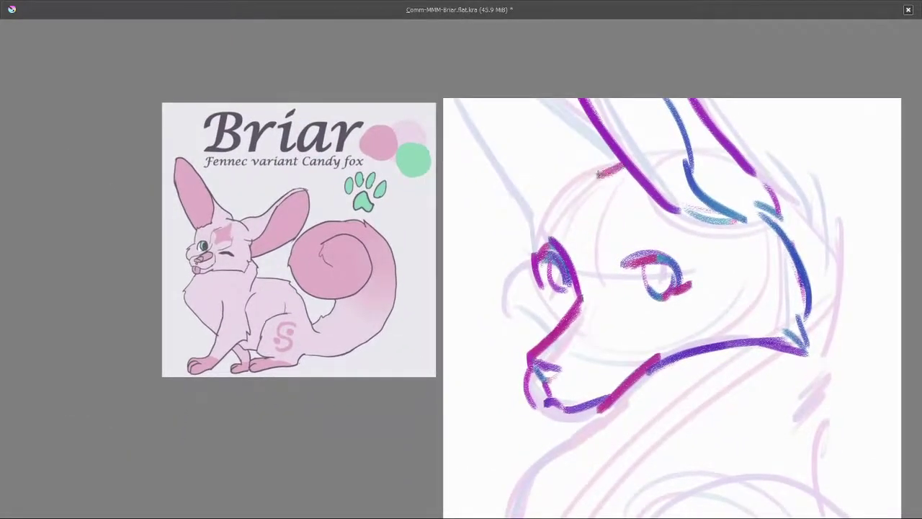
Draw the forehead contour from the near ear to the far side, ending in small fur tufts above the far eye
drag(541, 267, 554, 251)
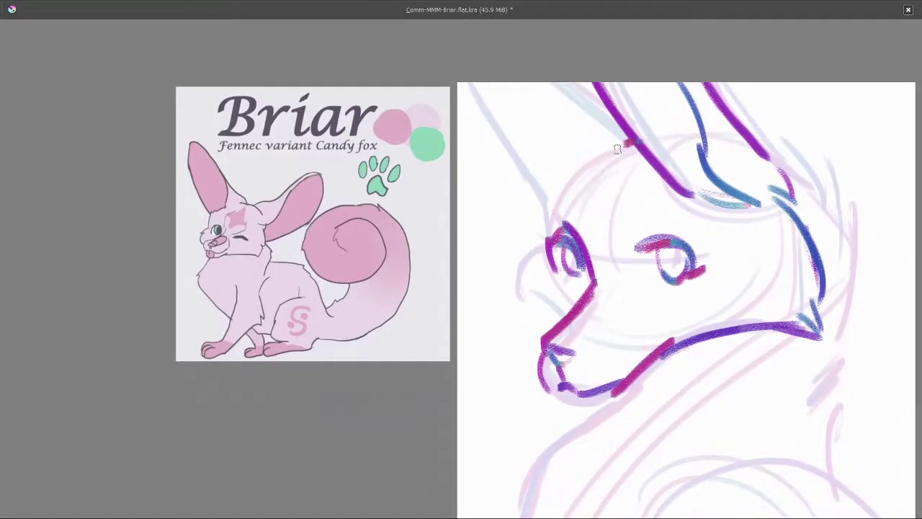
mouse_move(618, 149)
mouse_down()
mouse_move(576, 200)
mouse_move(541, 188)
mouse_up()
drag(574, 196, 537, 208)
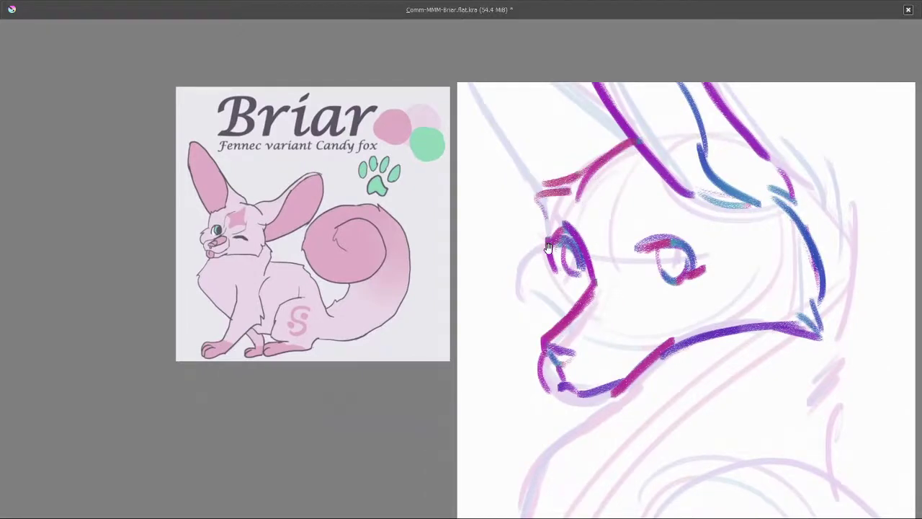
Draw the far cheek fluff and far side of the snout, and add a small rounded tongue below the mouth
mouse_move(547, 247)
mouse_down()
mouse_move(523, 262)
mouse_move(554, 310)
mouse_up()
mouse_move(566, 300)
mouse_down()
mouse_move(554, 296)
mouse_move(518, 214)
mouse_up()
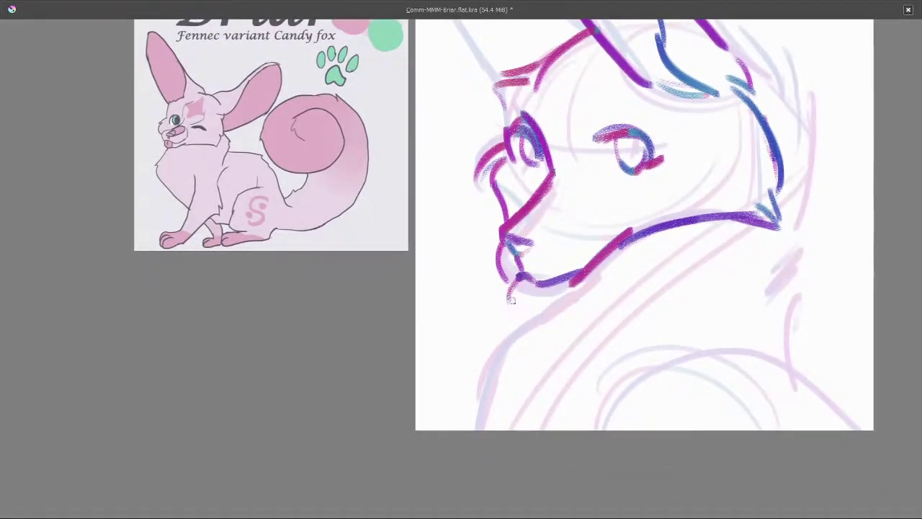
drag(512, 302, 509, 305)
drag(562, 177, 569, 267)
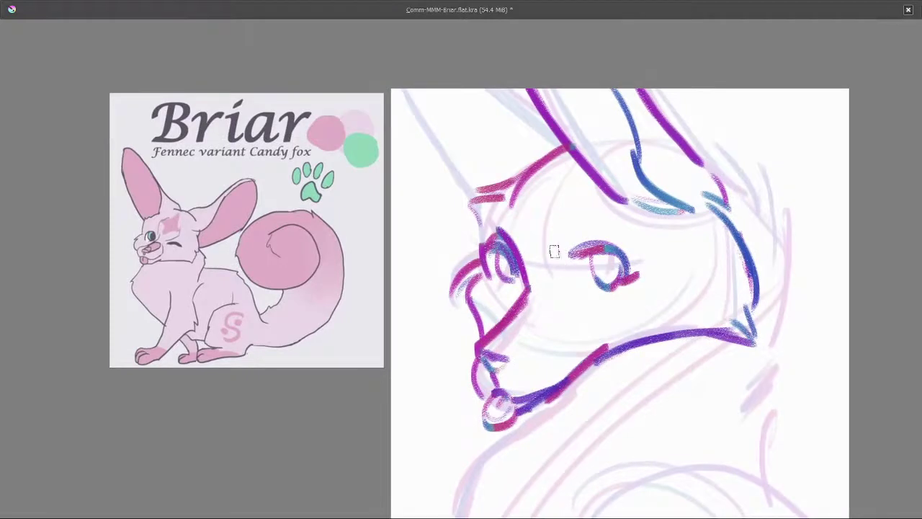
Outline the far ear with its inner edge and hatch the inside of the ear with short strokes
drag(497, 158, 534, 219)
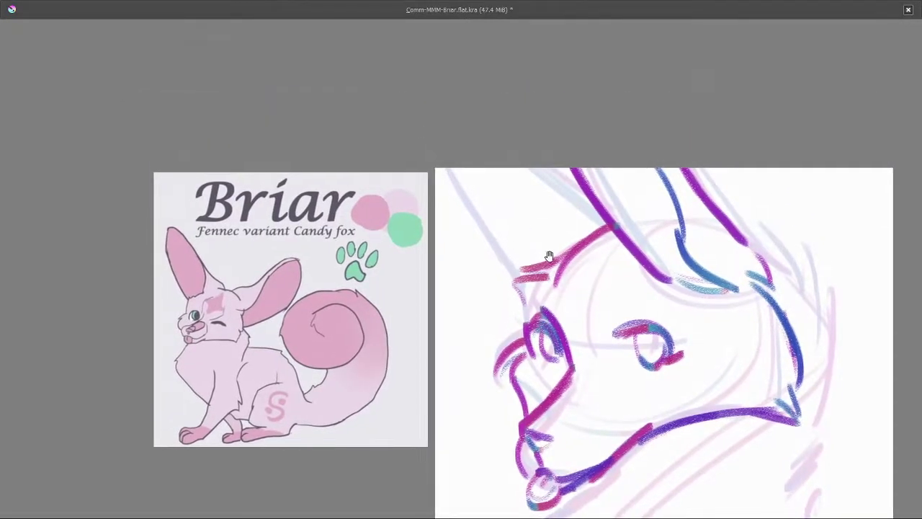
mouse_move(547, 256)
mouse_down()
mouse_move(477, 169)
mouse_move(603, 222)
mouse_up()
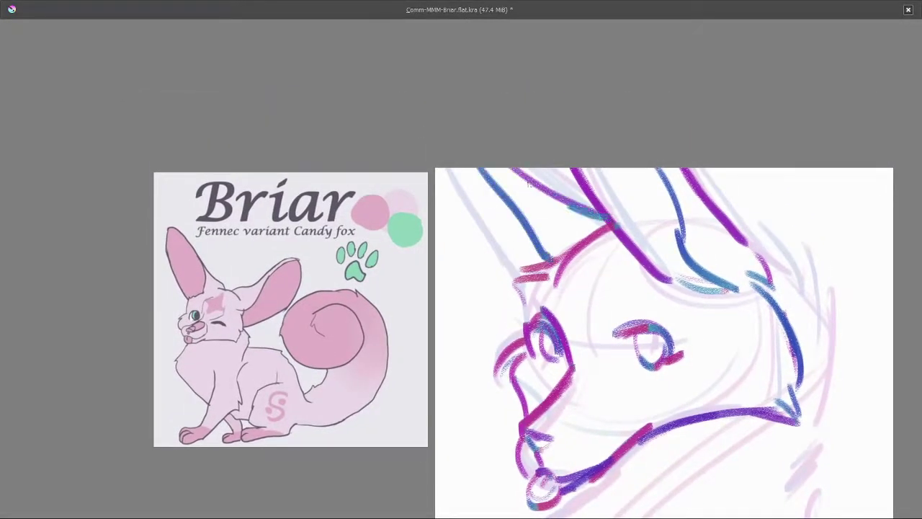
drag(441, 168, 526, 284)
scroll(504, 201, down, 2)
scroll(505, 201, up, 1)
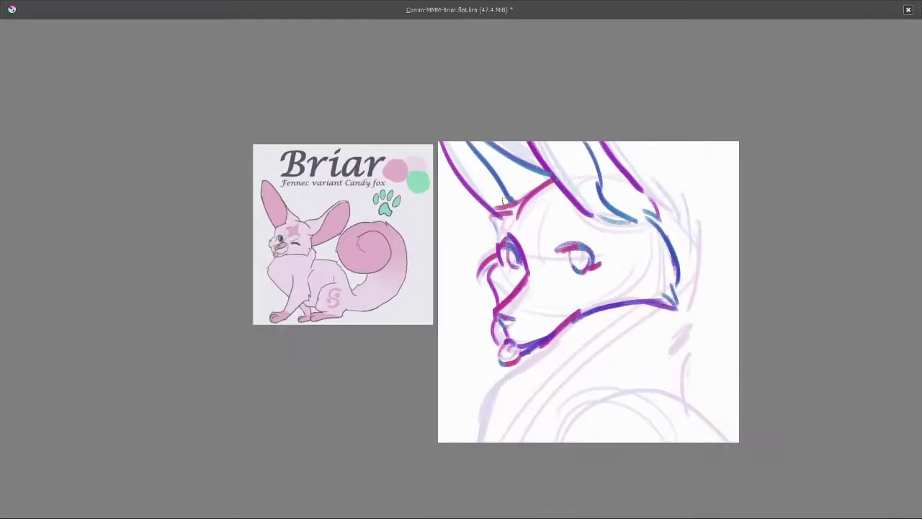
scroll(465, 176, up, 2)
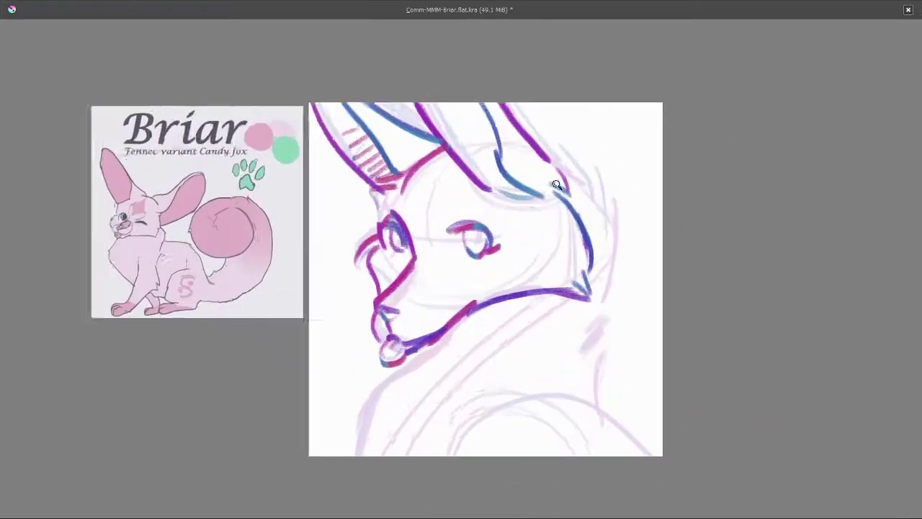
Draw fur tufts behind the near ear and the back-of-neck contour running down toward the shoulder
drag(611, 382, 627, 192)
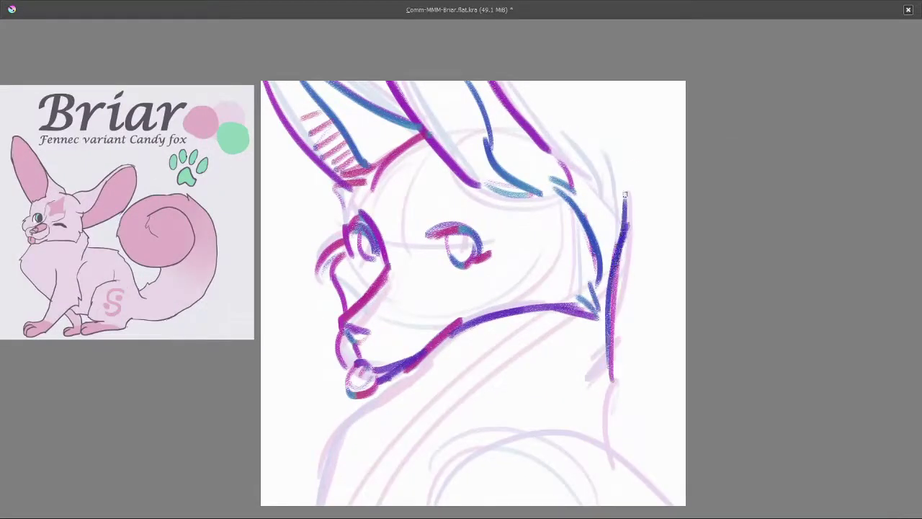
drag(610, 237, 605, 165)
mouse_move(612, 212)
mouse_down()
mouse_move(583, 129)
mouse_move(597, 194)
mouse_up()
drag(590, 133, 541, 170)
scroll(550, 207, down, 2)
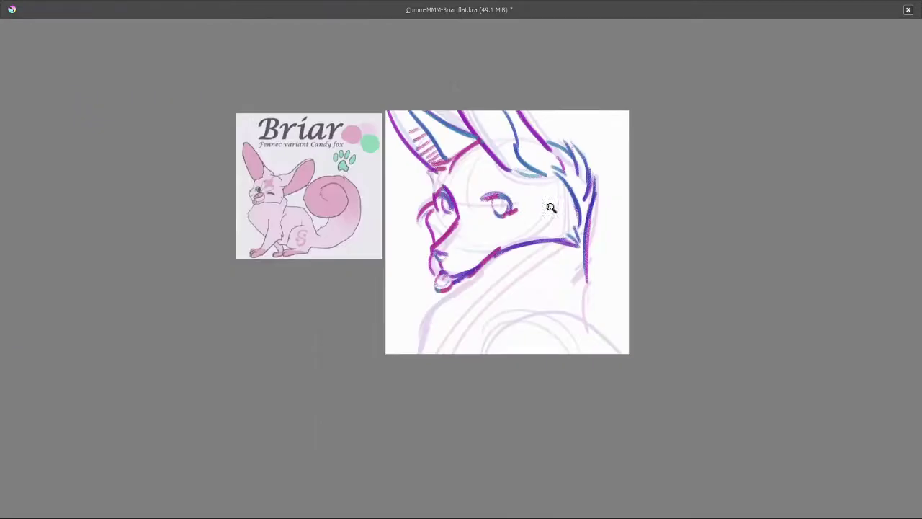
scroll(482, 266, down, 1)
scroll(482, 266, up, 2)
drag(587, 219, 623, 310)
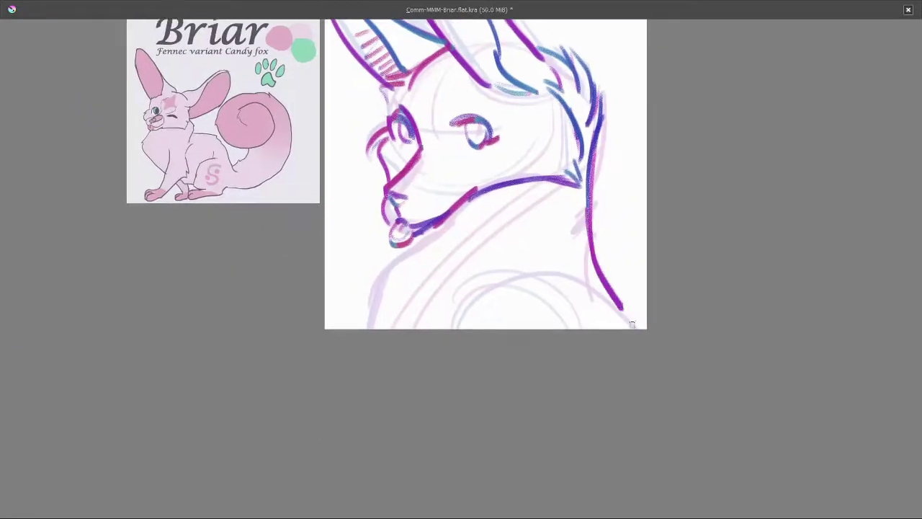
Draw the long diagonal line running down across the torso, and the throat and chest outline below the jaw
mouse_move(512, 234)
mouse_down()
mouse_move(531, 243)
mouse_move(450, 338)
mouse_up()
drag(574, 238, 448, 337)
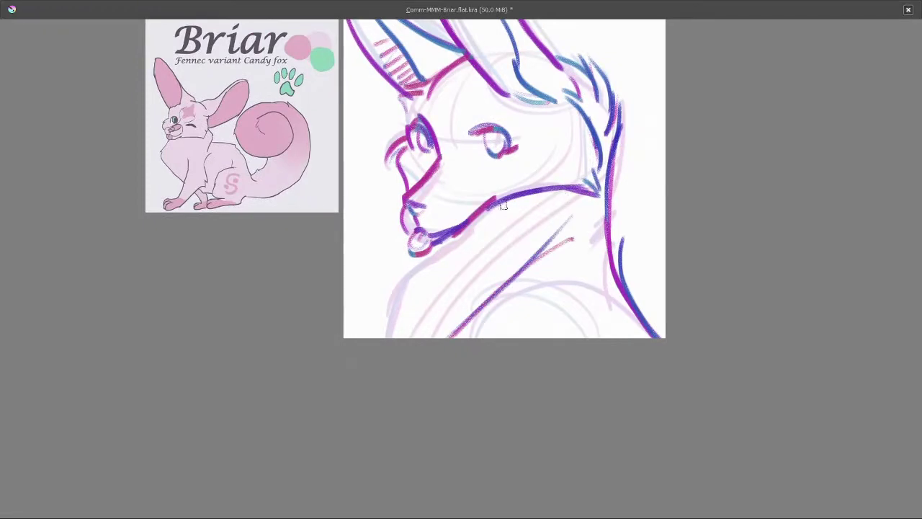
mouse_move(478, 224)
mouse_down()
mouse_move(393, 304)
mouse_move(394, 337)
mouse_up()
mouse_move(432, 288)
mouse_down()
mouse_move(365, 281)
mouse_move(319, 333)
mouse_up()
ctrl+click(362, 324)
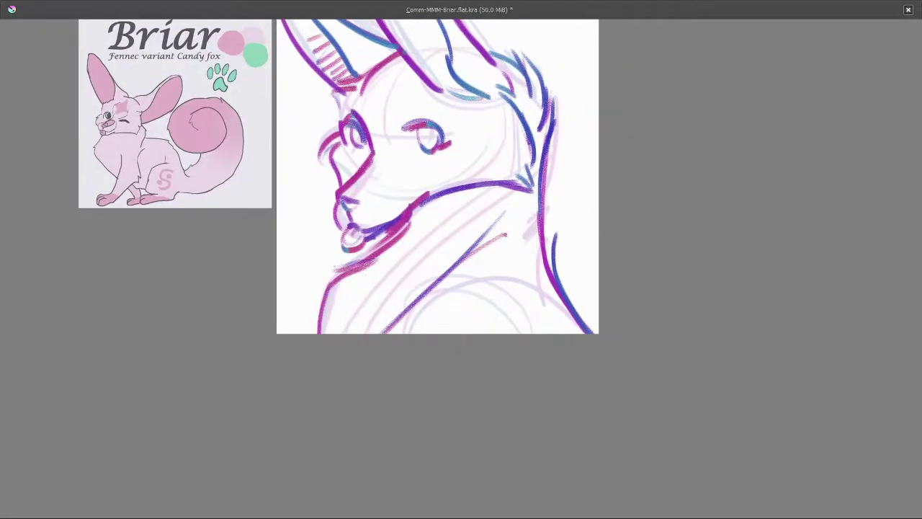
Add a hatched neck shadow beneath the jaw, and sketch the shoulder arc with the adjoining neck lines
drag(466, 284, 453, 282)
mouse_move(407, 331)
mouse_down()
mouse_move(510, 308)
mouse_move(500, 251)
mouse_move(516, 314)
mouse_up()
scroll(517, 310, down, 1)
mouse_move(497, 270)
mouse_down()
mouse_move(514, 266)
mouse_move(459, 313)
mouse_up()
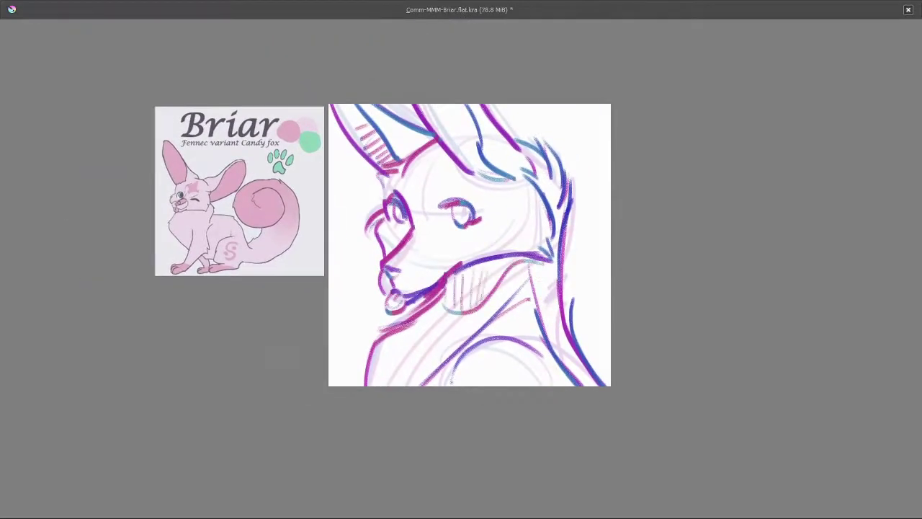
Lower Layer 4's opacity to 43% and merge it down into Layer 1
key(Tab)
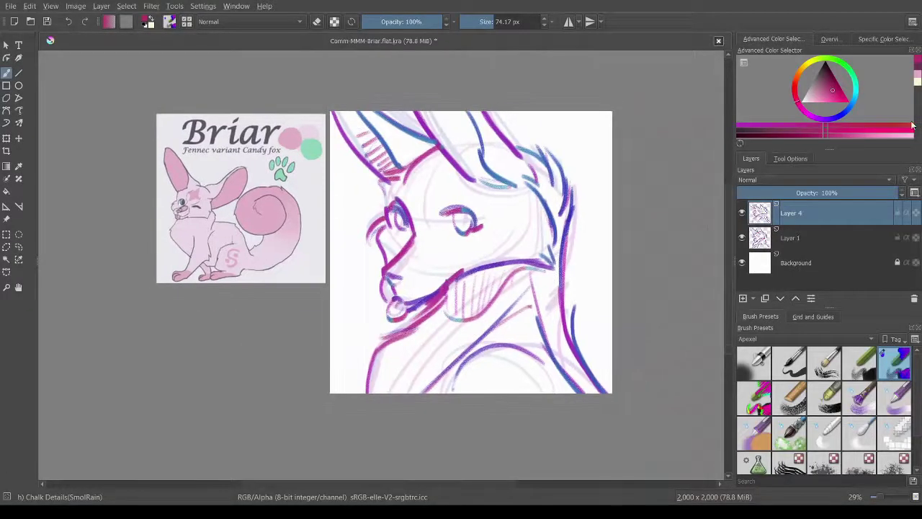
drag(857, 188, 806, 190)
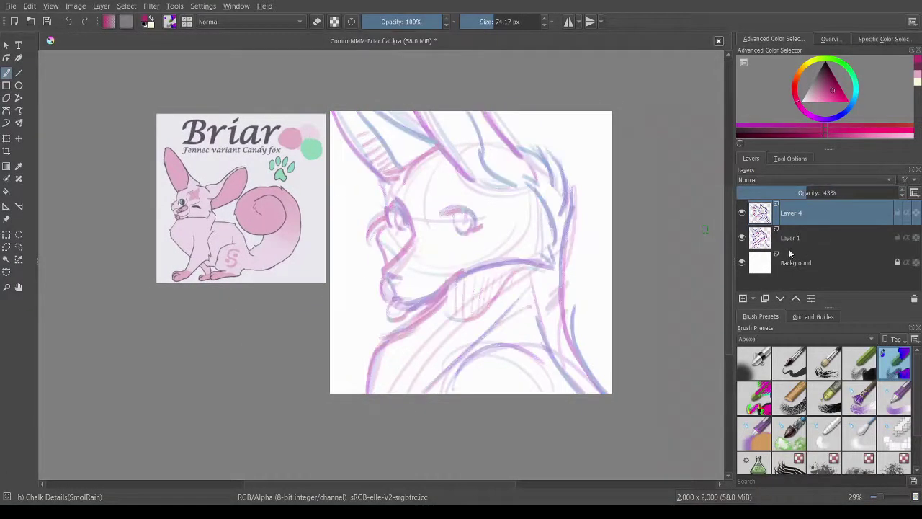
key(ctrl+e)
scroll(567, 240, down, 1)
drag(568, 240, 520, 251)
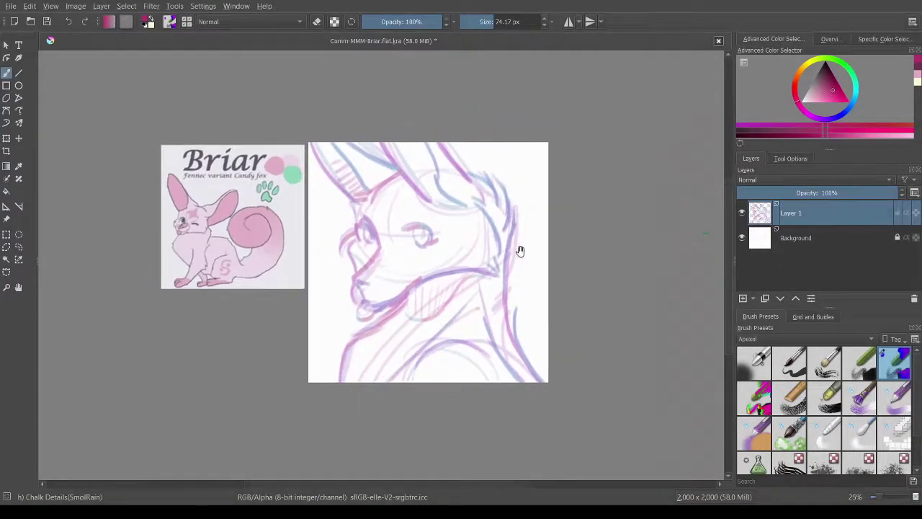
Enlarge the merged sketch slightly toward the canvas's upper-right corner with the Transform tool
click(7, 139)
key(Escape)
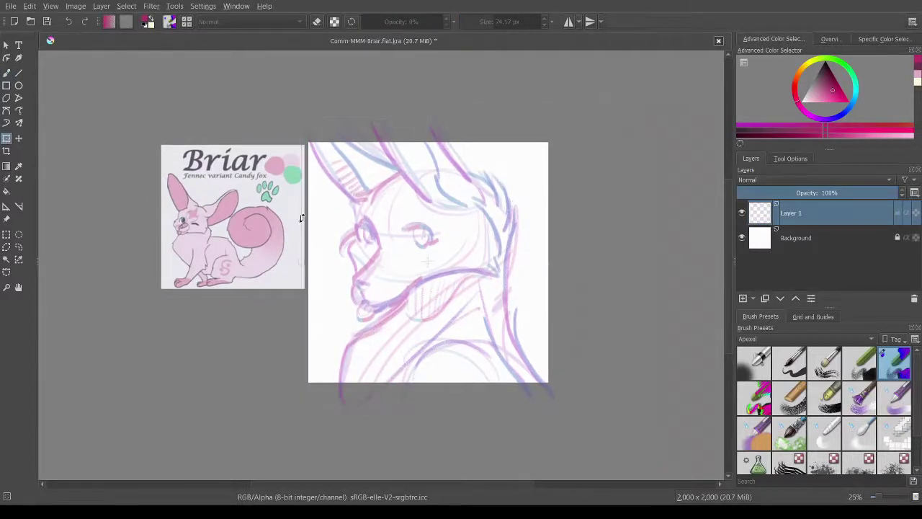
click(358, 223)
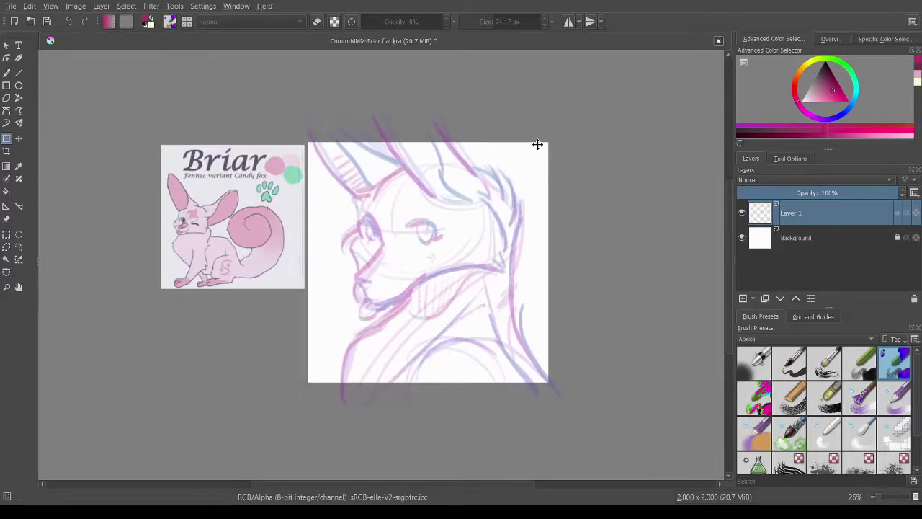
key(b)
scroll(432, 262, up, 1)
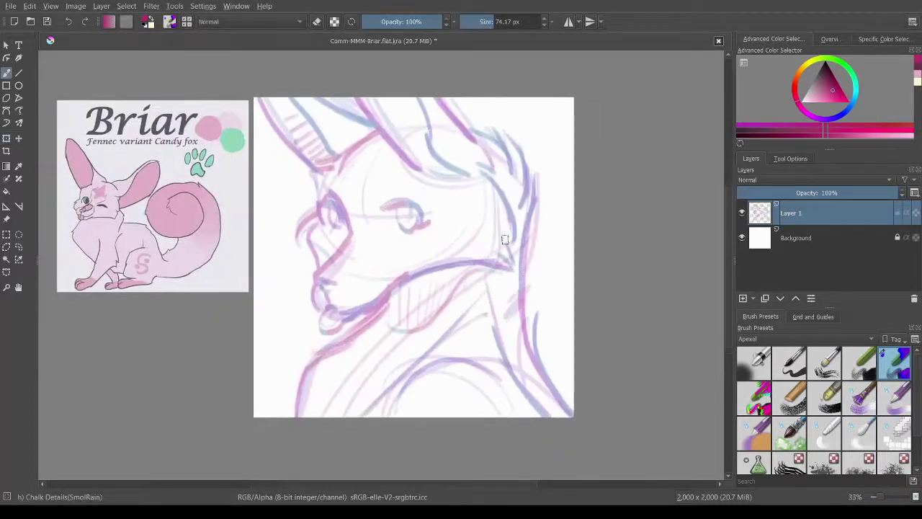
Create a new paint layer inside its own group and pick a pink from the reference sheet's colour swatches
click(742, 297)
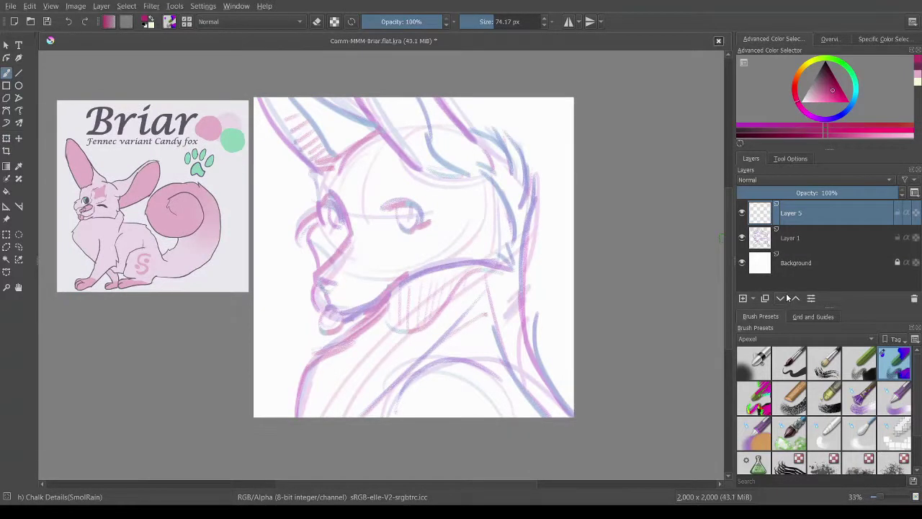
key(Insert)
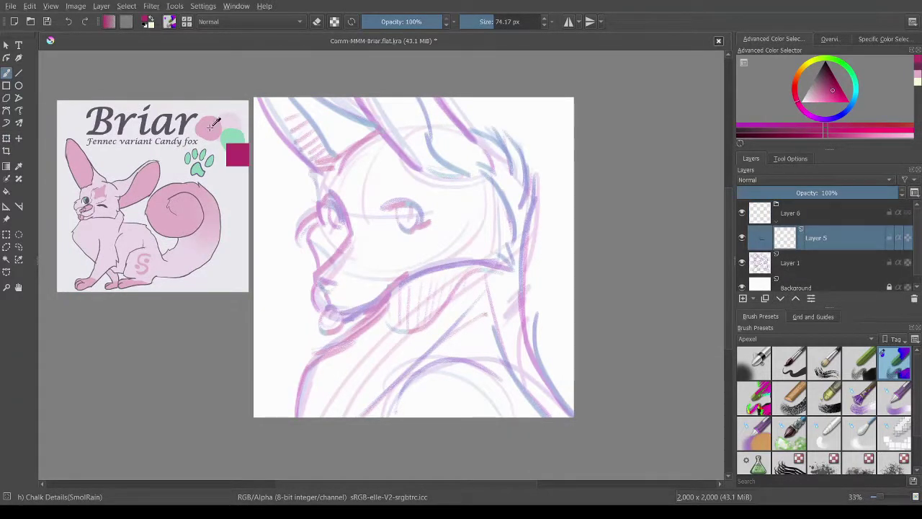
ctrl+click(228, 118)
Set Layer 1's opacity to 30% and make Layer 5 the active layer for the cleaner lines
click(835, 262)
click(788, 193)
drag(787, 193, 786, 193)
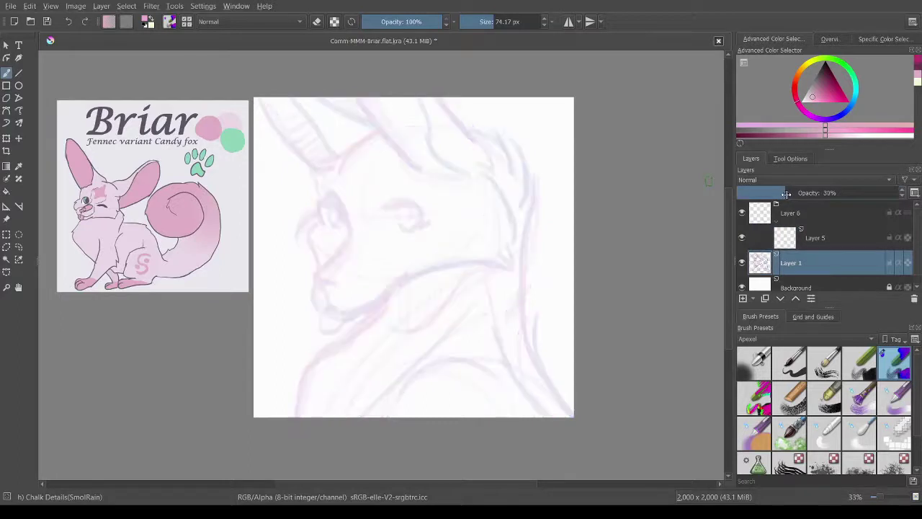
click(819, 241)
drag(400, 180, 423, 306)
key(ctrl+z)
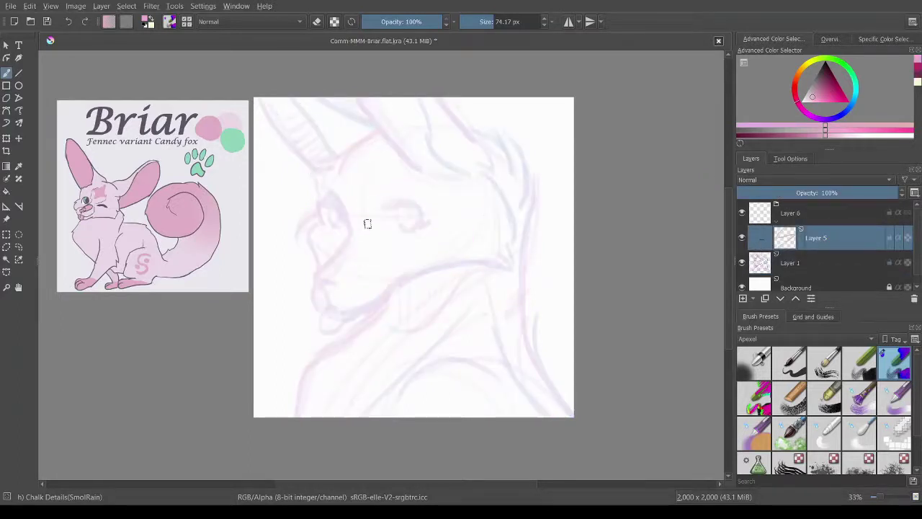
mouse_move(343, 221)
mouse_down()
mouse_move(405, 234)
mouse_move(345, 152)
mouse_up()
key(Tab)
mouse_move(414, 183)
mouse_down()
mouse_move(517, 352)
mouse_move(493, 102)
mouse_up()
key(ctrl+z)
drag(377, 134, 346, 400)
drag(339, 308, 511, 87)
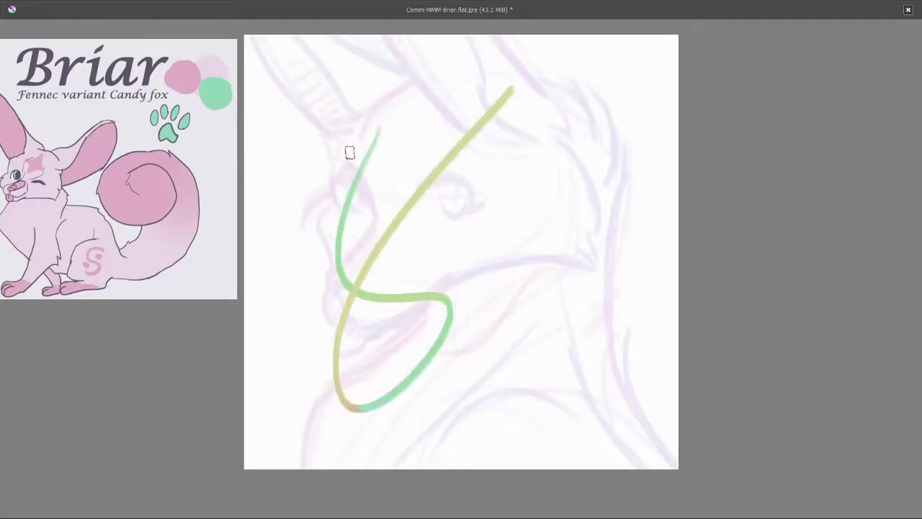
key(ctrl+z)
key(ctrl+z)
mouse_move(313, 105)
mouse_down()
mouse_move(378, 173)
mouse_move(389, 325)
mouse_up()
drag(406, 368, 577, 248)
key(ctrl+z)
key(ctrl+z)
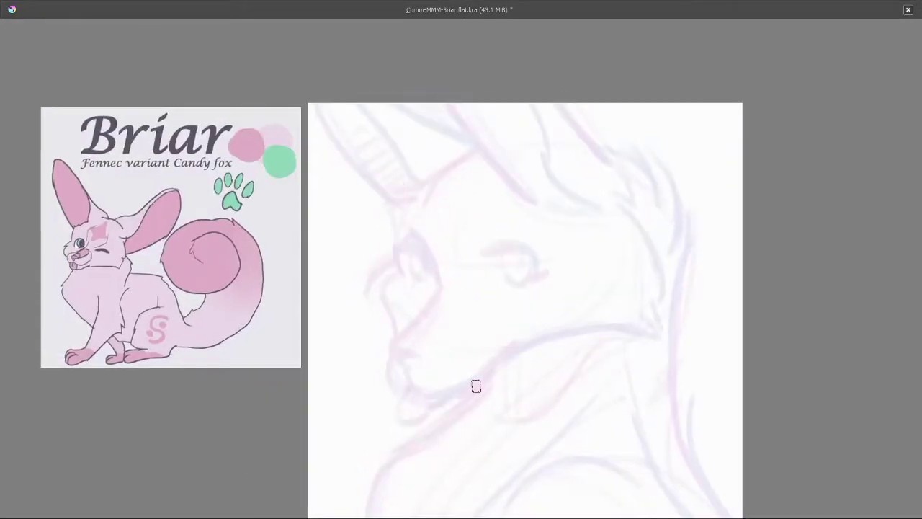
key(Tab)
key(Tab)
Draw the curved upper eyelid of the near eye over the faint sketch and thicken its outer end
scroll(389, 195, up, 6)
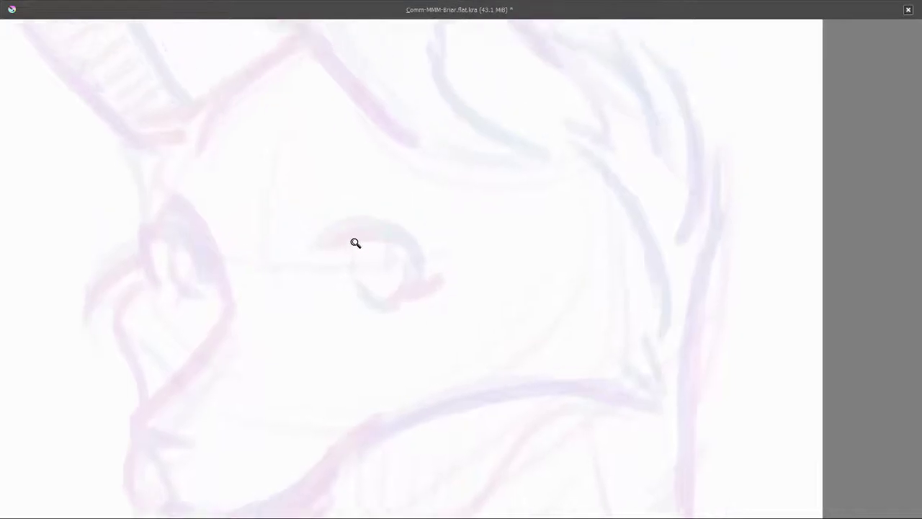
scroll(355, 243, up, 1)
mouse_move(292, 240)
mouse_down()
mouse_move(374, 208)
mouse_move(438, 229)
mouse_up()
mouse_move(374, 179)
mouse_down()
mouse_move(412, 220)
mouse_move(411, 241)
mouse_up()
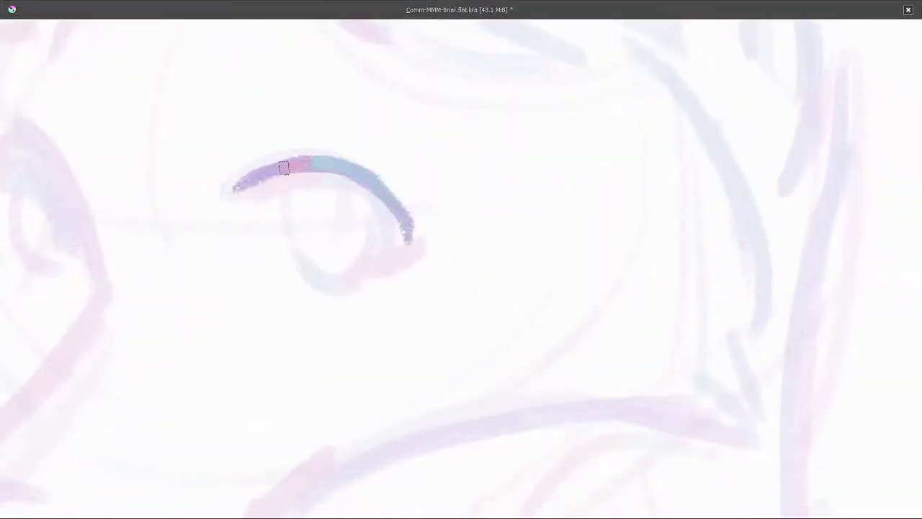
key(Tab)
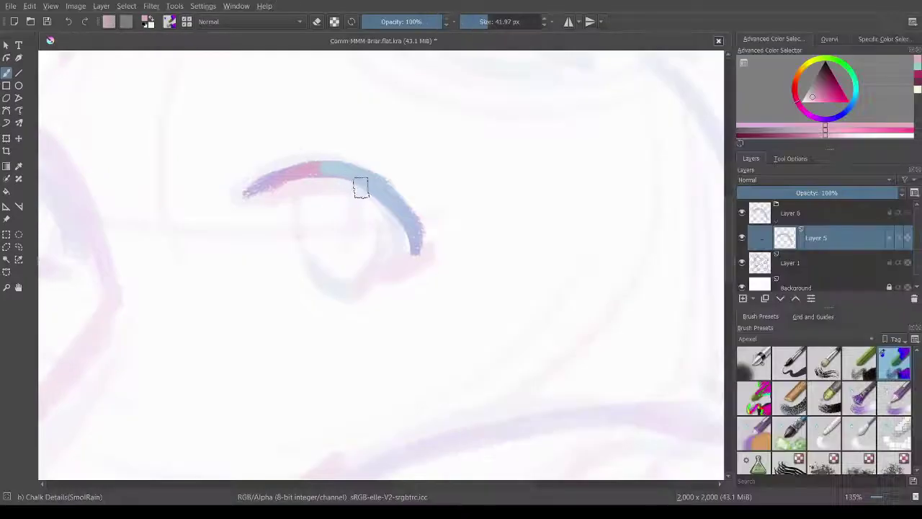
key(Tab)
scroll(352, 165, down, 6)
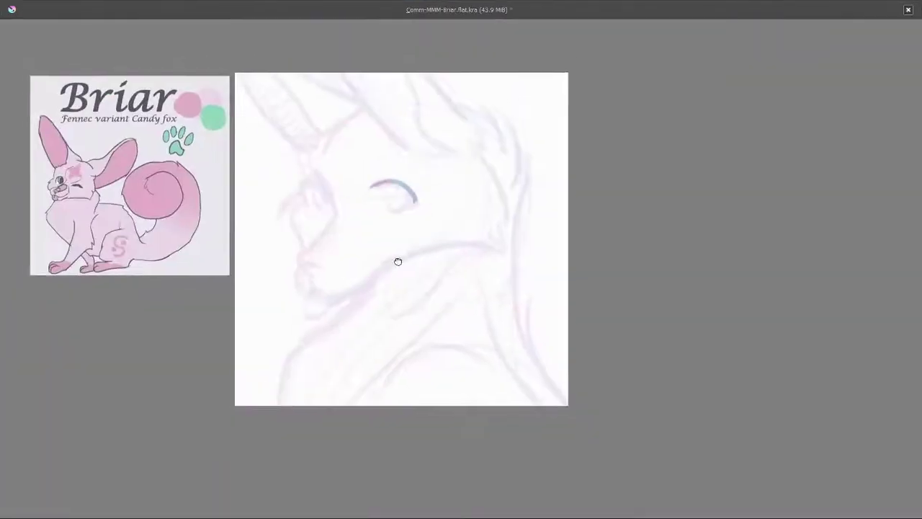
scroll(397, 259, up, 2)
drag(375, 216, 450, 225)
scroll(376, 232, up, 5)
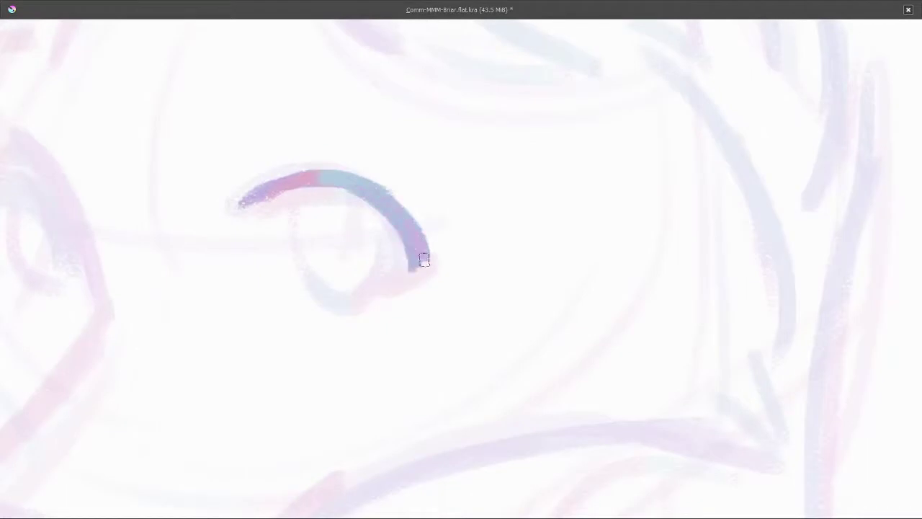
Mirror the canvas view and draw the near eye's thick outer corner and the start of its lower lid
key(m)
scroll(502, 244, down, 6)
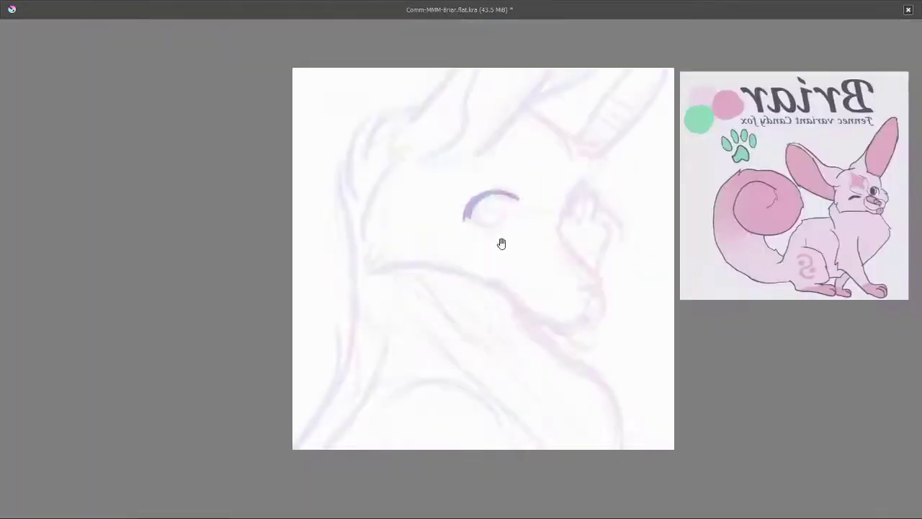
drag(502, 243, 323, 178)
scroll(329, 197, up, 5)
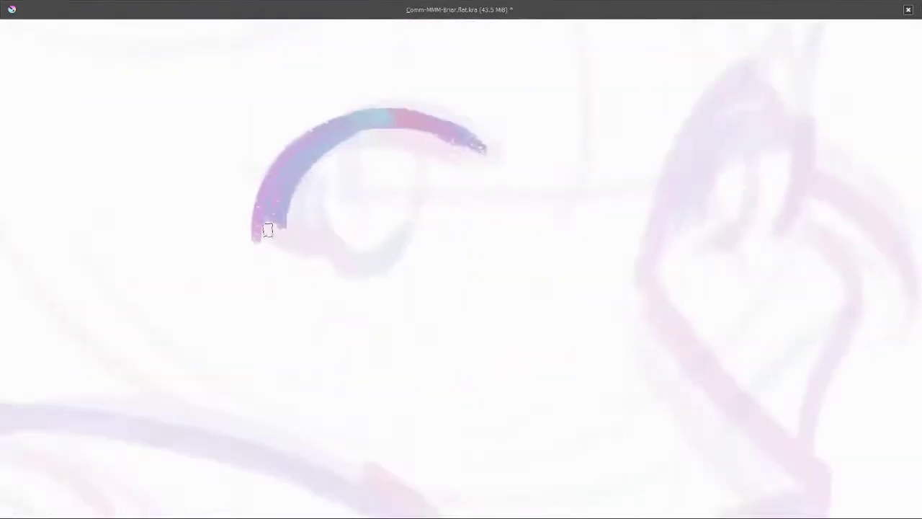
mouse_move(267, 229)
mouse_down()
mouse_move(327, 264)
mouse_move(274, 212)
mouse_move(379, 255)
mouse_up()
scroll(327, 247, down, 5)
scroll(297, 152, up, 5)
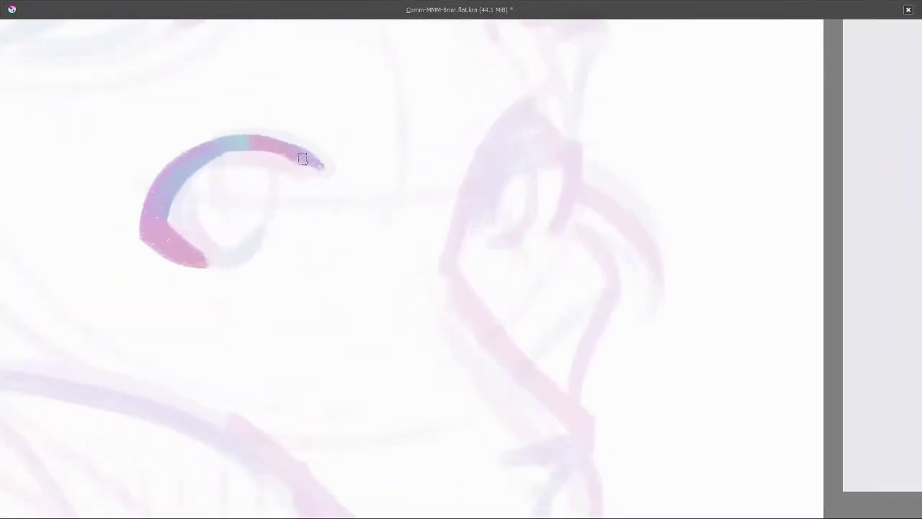
Add a short slanting stroke below the inner end of the near eye's upper lid, forming a split corner
drag(276, 160, 331, 209)
key(ctrl+z)
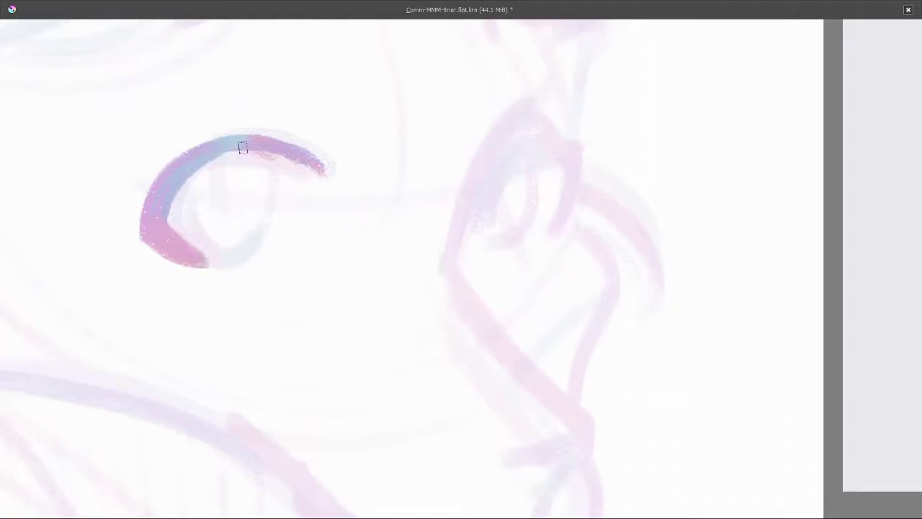
drag(245, 148, 319, 189)
scroll(319, 189, down, 2)
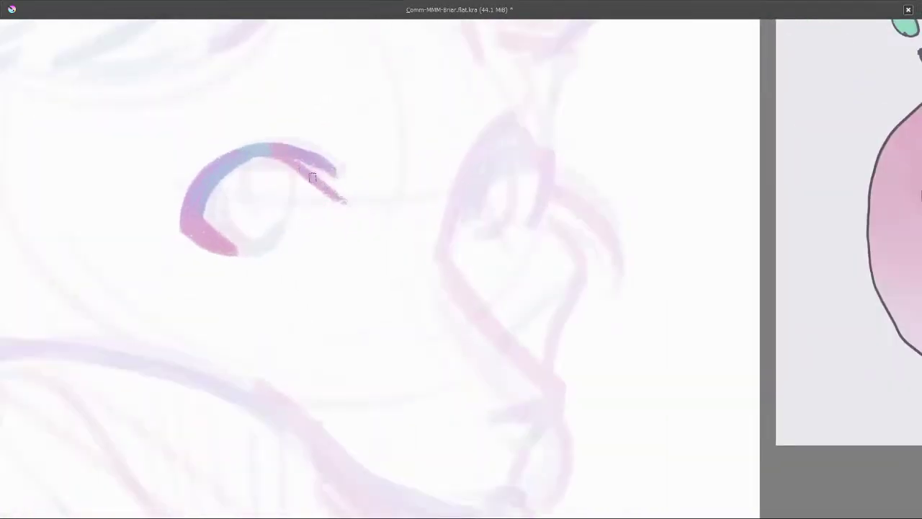
scroll(246, 157, down, 5)
scroll(295, 206, up, 3)
scroll(334, 186, up, 1)
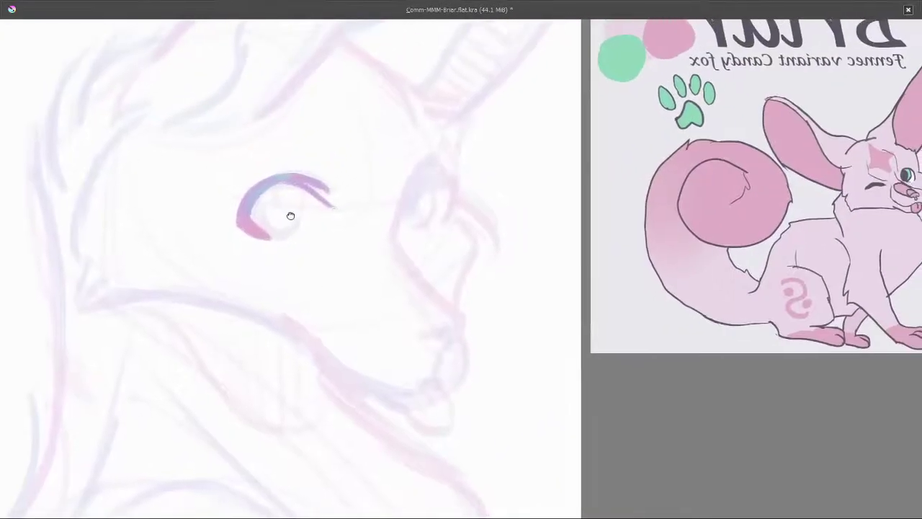
scroll(304, 223, up, 2)
Draw the rounded iris outline of the near eye between its upper and lower lids
drag(303, 165, 281, 241)
key(ctrl+z)
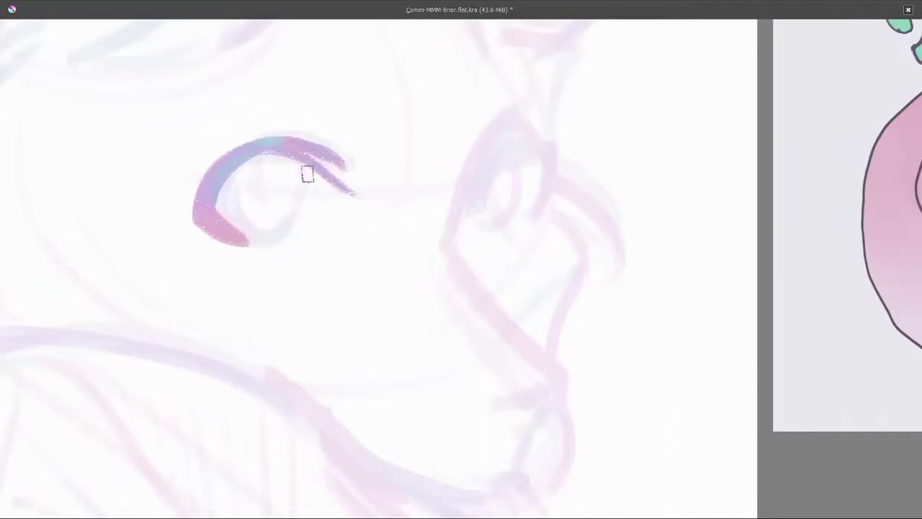
drag(309, 173, 280, 243)
mouse_move(270, 243)
mouse_down()
mouse_move(225, 197)
mouse_move(226, 211)
mouse_move(222, 184)
mouse_move(236, 208)
mouse_move(277, 241)
mouse_move(295, 193)
mouse_up()
scroll(295, 192, down, 5)
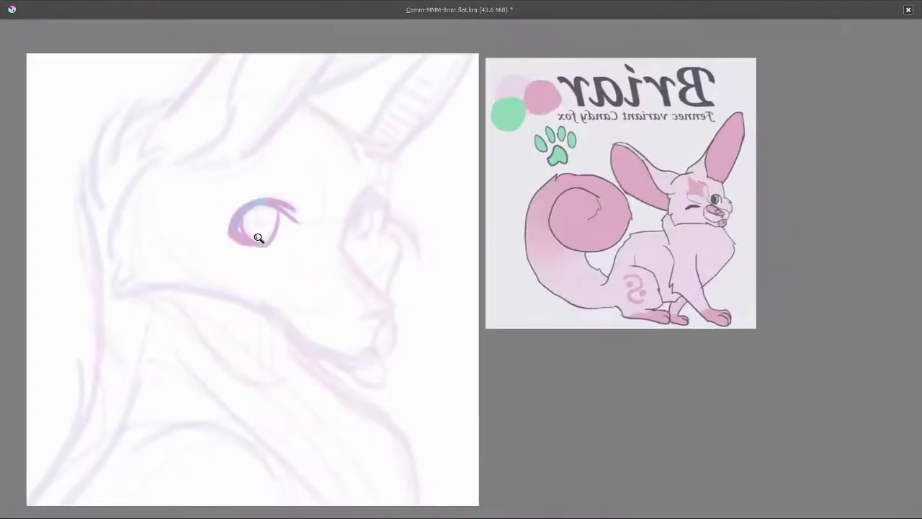
Add short diagonal blush hatching on the cheek beneath the near eye
scroll(257, 237, up, 4)
drag(277, 264, 301, 281)
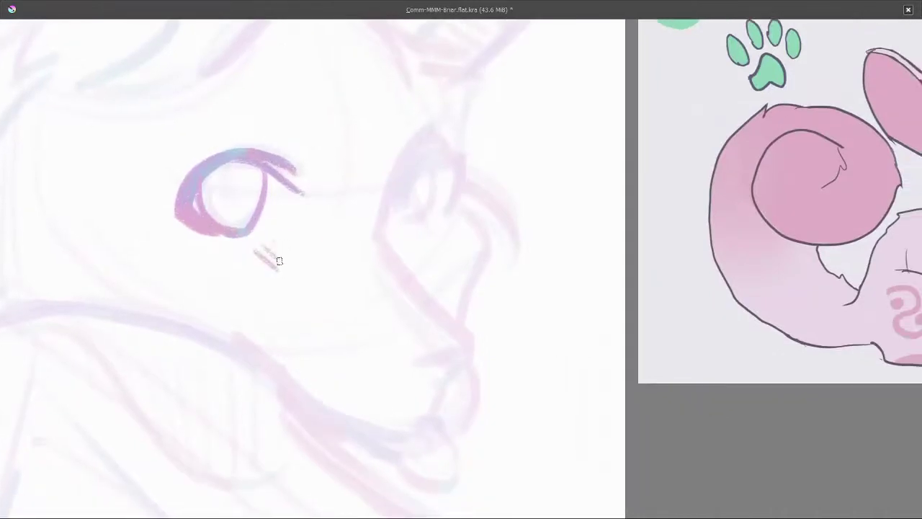
scroll(244, 254, down, 2)
Draw the arched upper lid of the far eye, thickening it and extending it down the outer side
scroll(266, 235, up, 3)
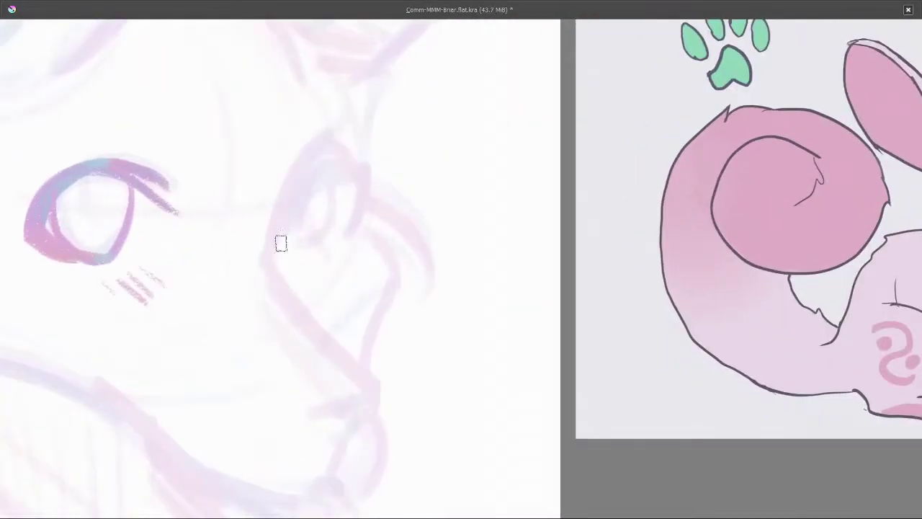
mouse_move(281, 243)
mouse_down()
mouse_move(332, 152)
mouse_move(352, 163)
mouse_move(307, 162)
mouse_move(360, 193)
mouse_up()
drag(335, 153, 363, 199)
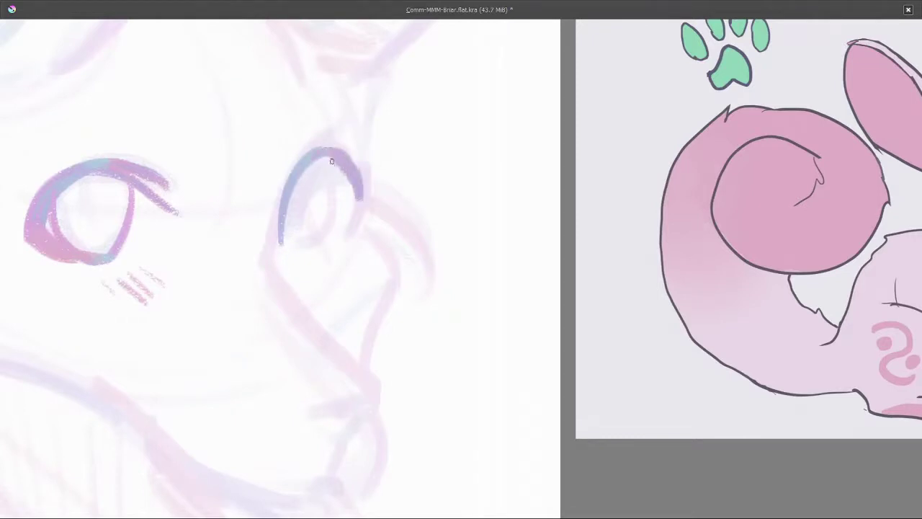
drag(326, 154, 302, 230)
mouse_move(303, 190)
mouse_down()
mouse_move(319, 156)
mouse_move(304, 206)
mouse_up()
key(plus)
drag(350, 154, 329, 210)
key(minus)
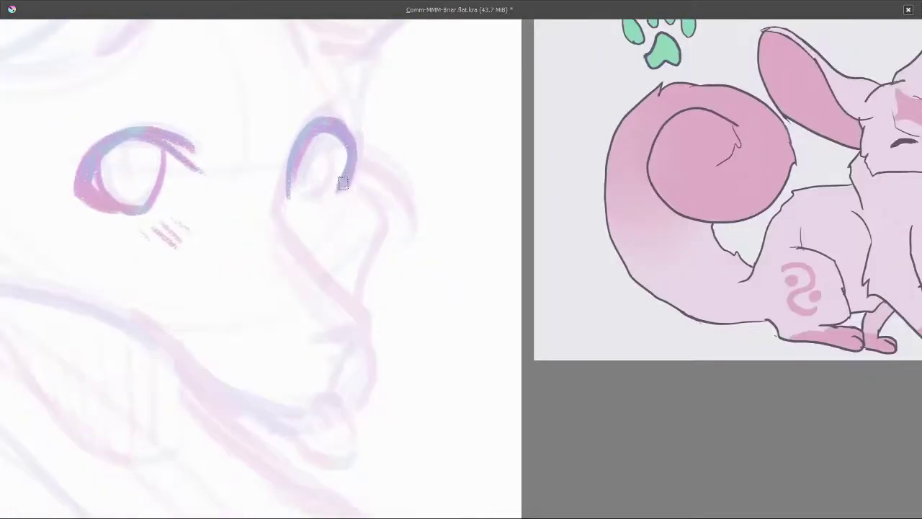
Add blush hatching beneath the far eye and draw its narrow oval iris
key(plus)
mouse_move(346, 206)
mouse_down()
mouse_move(339, 214)
mouse_move(352, 206)
mouse_move(356, 216)
mouse_move(336, 212)
mouse_up()
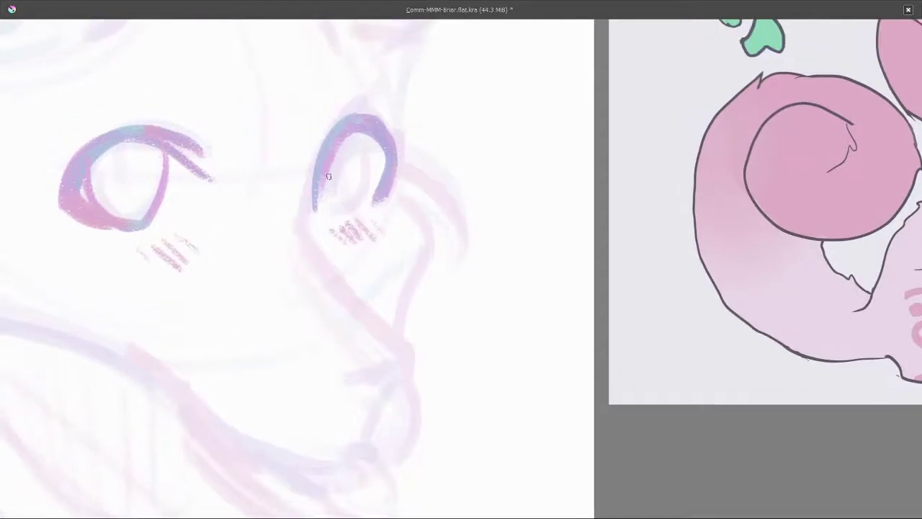
drag(328, 177, 337, 210)
mouse_move(361, 134)
mouse_down()
mouse_move(369, 156)
mouse_move(354, 197)
mouse_up()
key(minus)
key(minus)
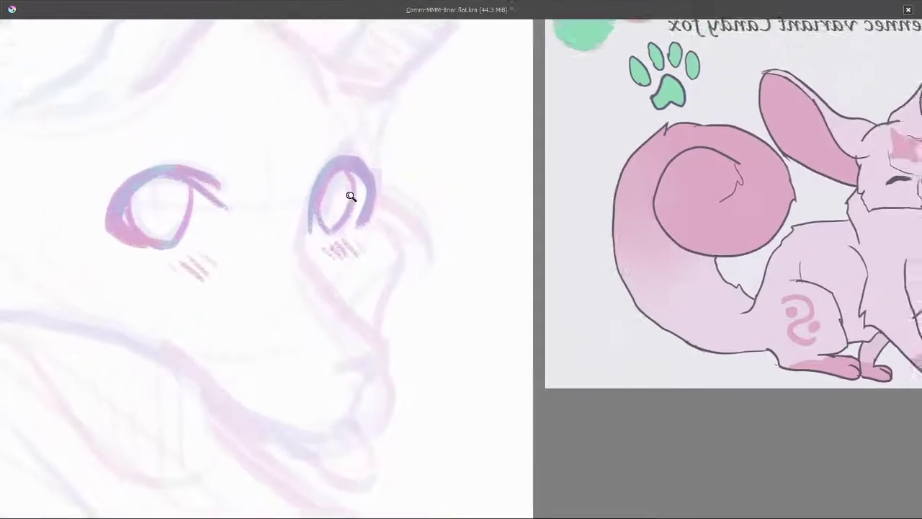
key(plus)
key(minus)
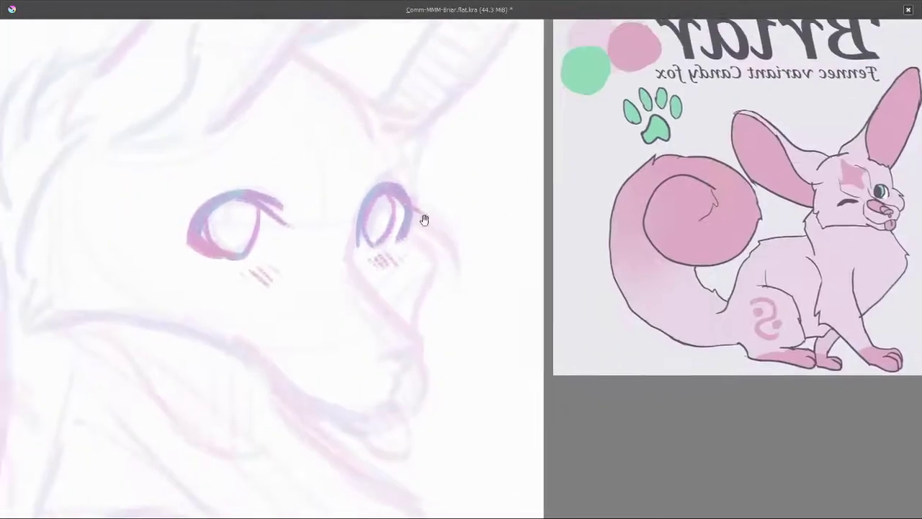
Add a short lash flick at the far eye's outer corner and a lid crease above the near eye
key(plus)
key(plus)
drag(401, 192, 382, 171)
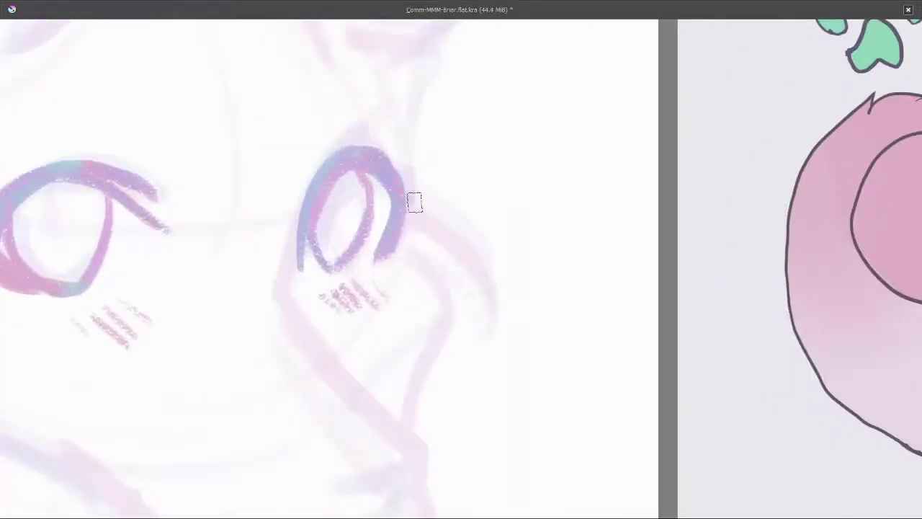
key(minus)
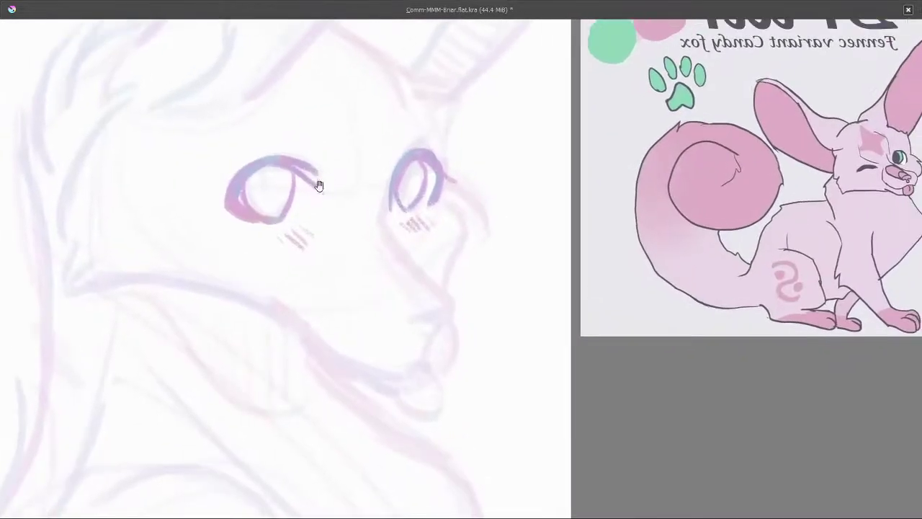
key(plus)
key(minus)
key(plus)
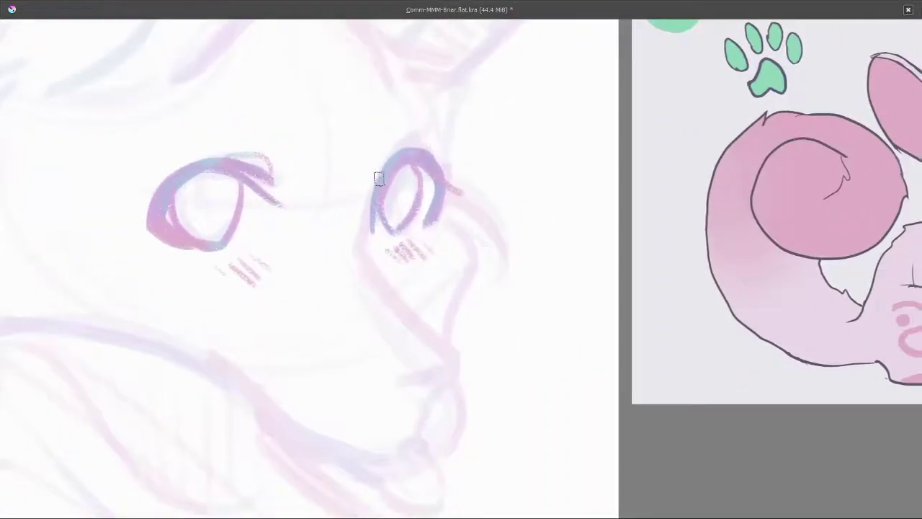
Draw the snout bridge from the far eye's inner corner to the nose tip and outline the nose's lower edge and nostril
mouse_move(374, 189)
mouse_down()
mouse_move(409, 113)
mouse_move(386, 142)
mouse_move(356, 224)
mouse_up()
mouse_move(412, 108)
mouse_down()
mouse_move(384, 220)
mouse_move(252, 151)
mouse_move(265, 181)
mouse_move(232, 177)
mouse_move(306, 159)
mouse_move(275, 160)
mouse_move(288, 184)
mouse_move(270, 162)
mouse_move(313, 212)
mouse_up()
mouse_move(273, 153)
mouse_down()
mouse_move(325, 209)
mouse_move(265, 143)
mouse_move(339, 221)
mouse_move(322, 240)
mouse_move(352, 224)
mouse_move(359, 194)
mouse_move(355, 211)
mouse_move(301, 218)
mouse_move(332, 238)
mouse_up()
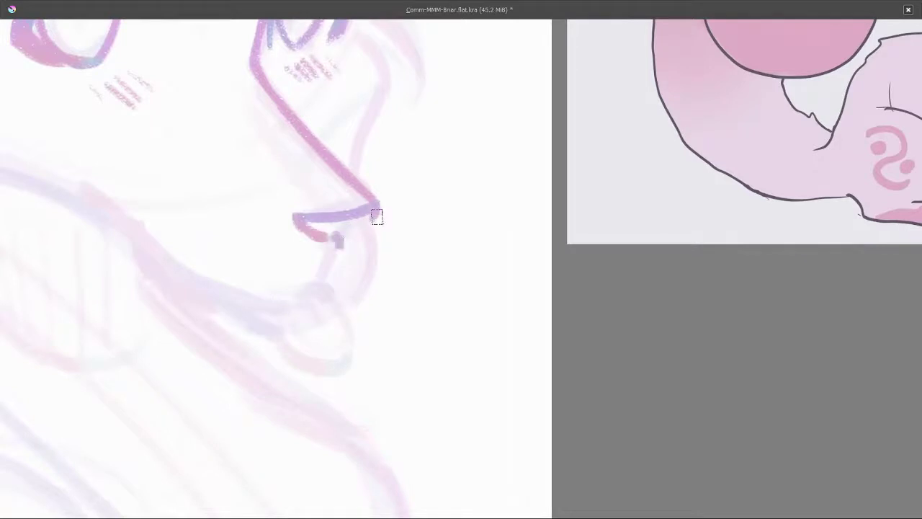
mouse_move(376, 212)
mouse_down()
mouse_move(350, 249)
mouse_move(344, 240)
mouse_up()
scroll(346, 230, down, 4)
scroll(349, 257, up, 2)
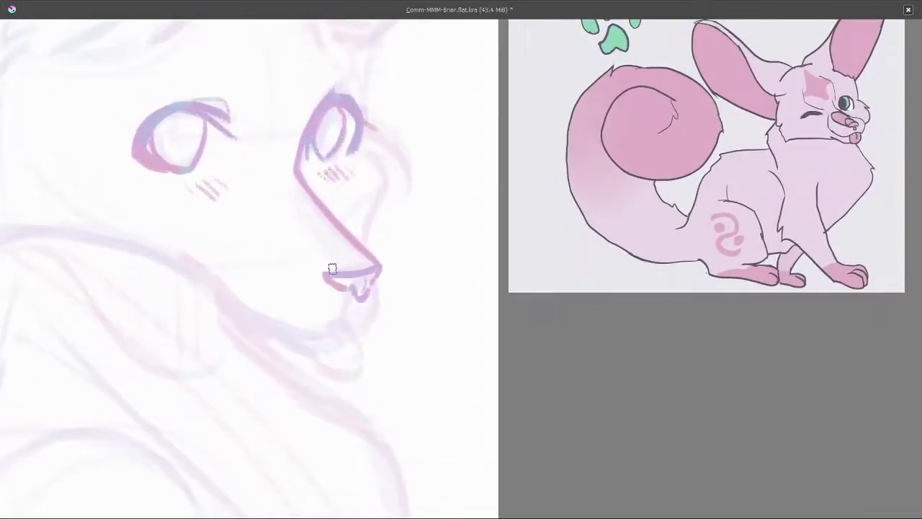
Outline the elongated rounded marking along the snout bridge and the curved back edge of the nose
mouse_move(323, 234)
mouse_down()
mouse_move(349, 239)
mouse_move(326, 249)
mouse_move(338, 275)
mouse_move(309, 226)
mouse_up()
key(ctrl+z)
mouse_move(336, 264)
mouse_down()
mouse_move(285, 208)
mouse_move(299, 172)
mouse_move(310, 177)
mouse_move(285, 190)
mouse_up()
key(ctrl+z)
scroll(315, 208, down, 1)
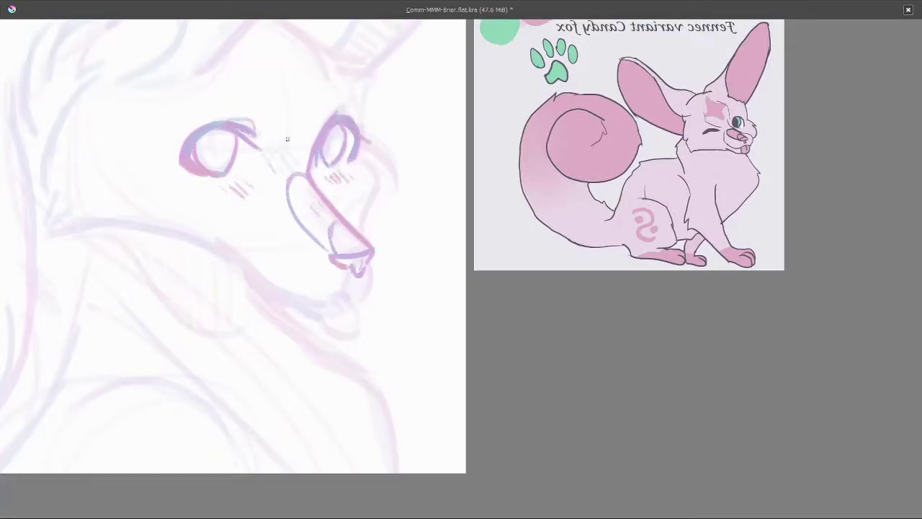
Fill the area between the eyes with diagonal hatching, checking the face in a mirrored view
scroll(319, 168, down, 3)
scroll(340, 209, up, 1)
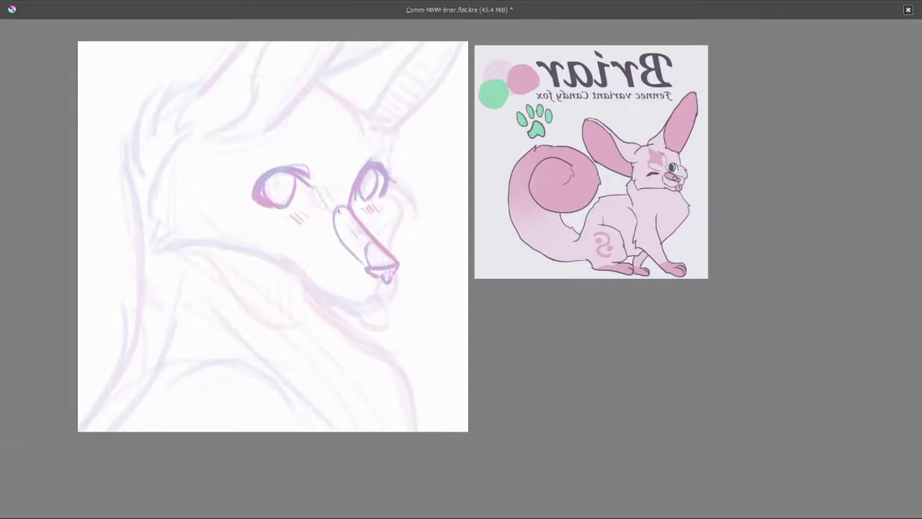
key(m)
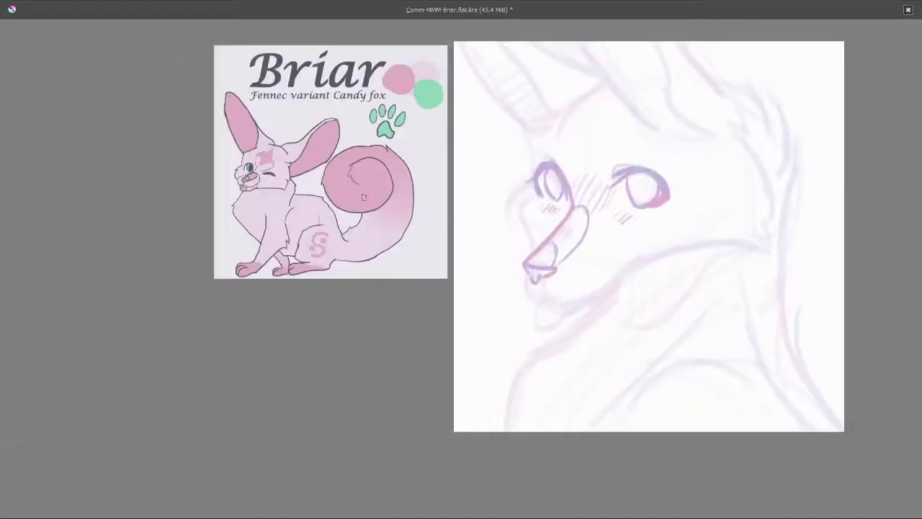
key(m)
scroll(305, 149, up, 5)
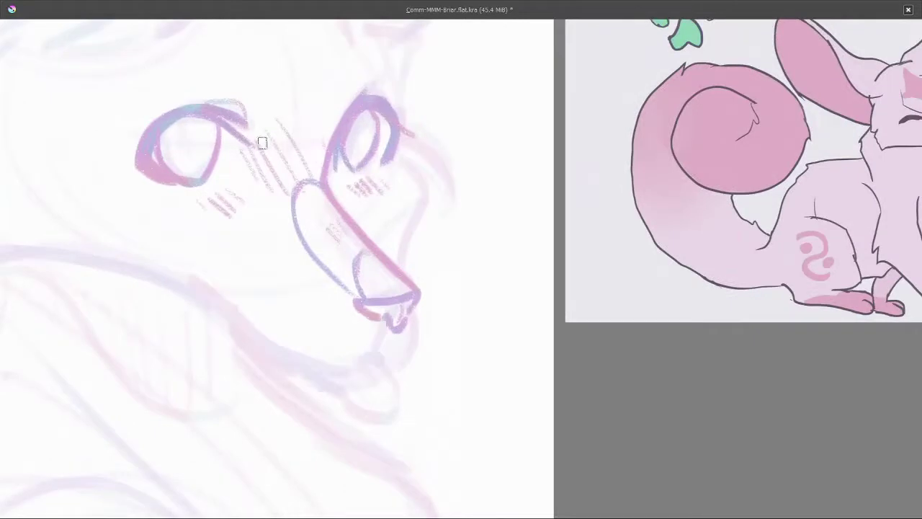
mouse_move(262, 143)
mouse_down()
mouse_move(256, 166)
mouse_move(251, 144)
mouse_move(288, 187)
mouse_up()
mouse_move(271, 120)
mouse_down()
mouse_move(292, 148)
mouse_move(311, 132)
mouse_up()
scroll(323, 141, down, 5)
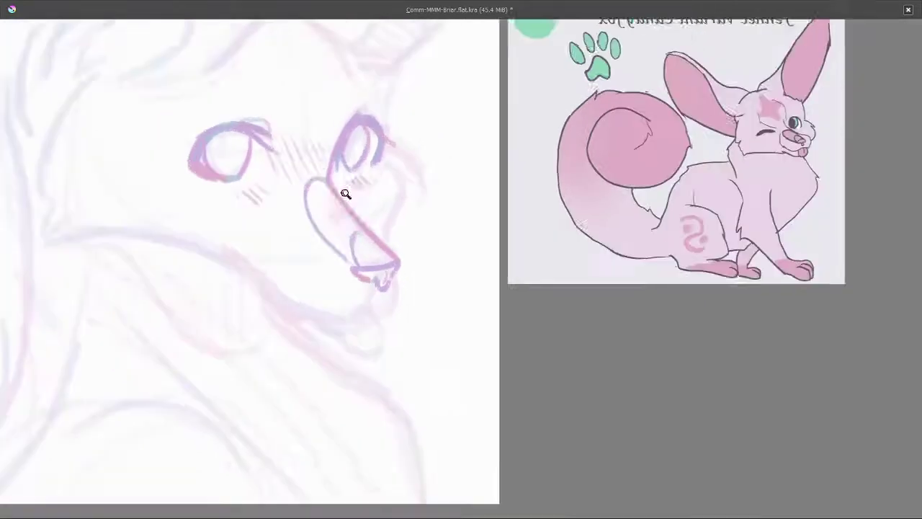
Try a philtrum and a short lip line beneath the nose
scroll(335, 245, up, 3)
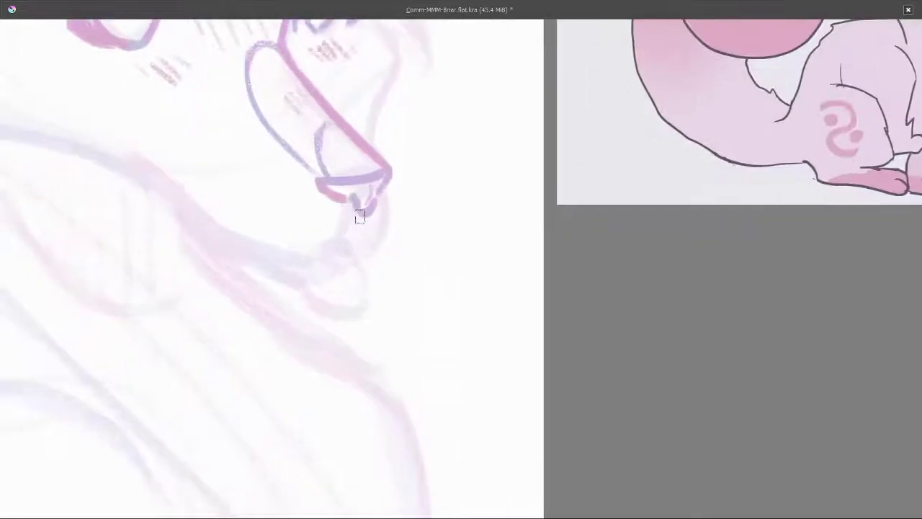
scroll(350, 247, down, 3)
mouse_move(363, 219)
mouse_down()
mouse_move(364, 257)
mouse_move(345, 255)
mouse_up()
scroll(360, 268, up, 3)
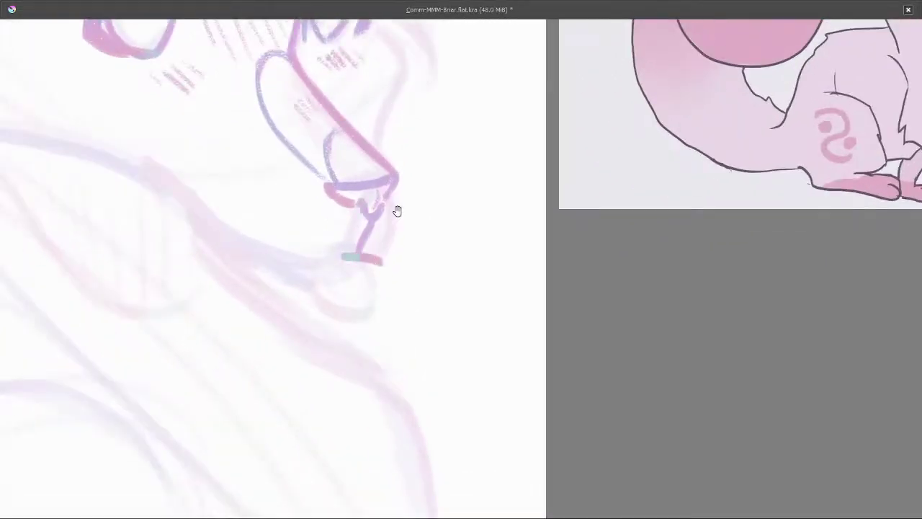
scroll(397, 209, down, 1)
key(ctrl+z)
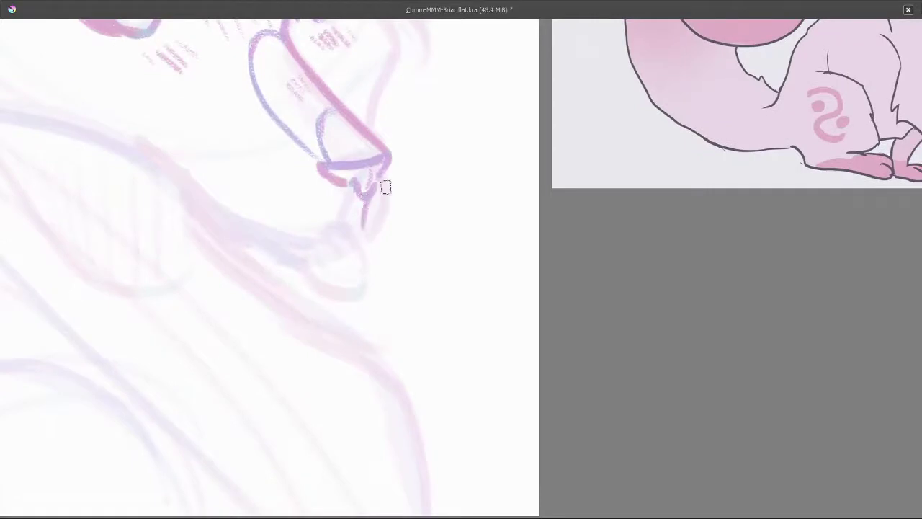
Draw the rounded front of the muzzle from the nose tip down and a lip line running back from it
mouse_move(387, 174)
mouse_down()
mouse_move(396, 222)
mouse_move(332, 231)
mouse_move(422, 226)
mouse_move(384, 261)
mouse_move(399, 250)
mouse_move(391, 241)
mouse_move(337, 223)
mouse_move(373, 227)
mouse_move(317, 214)
mouse_up()
scroll(356, 245, down, 2)
scroll(383, 241, up, 2)
scroll(370, 235, down, 2)
scroll(389, 241, up, 2)
scroll(325, 219, down, 2)
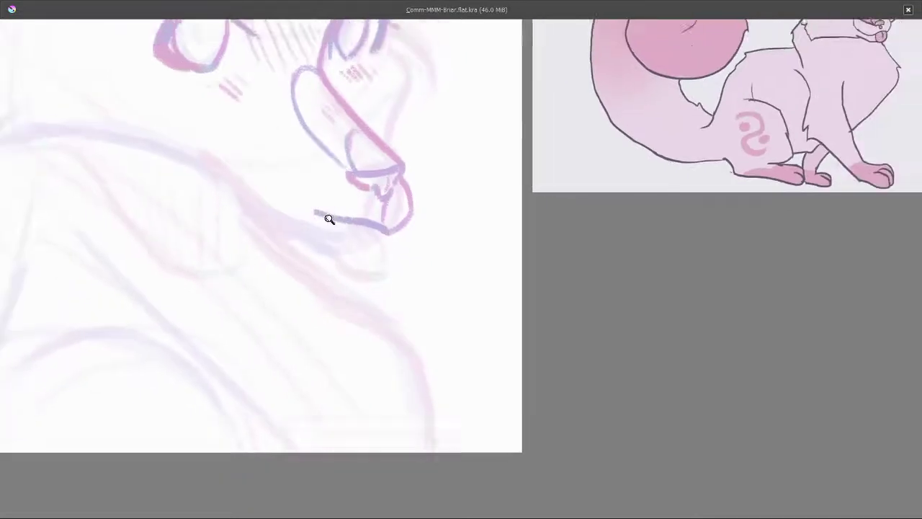
Try marking the mouth corner and redrawing the philtrum beneath the nose
scroll(349, 217, up, 3)
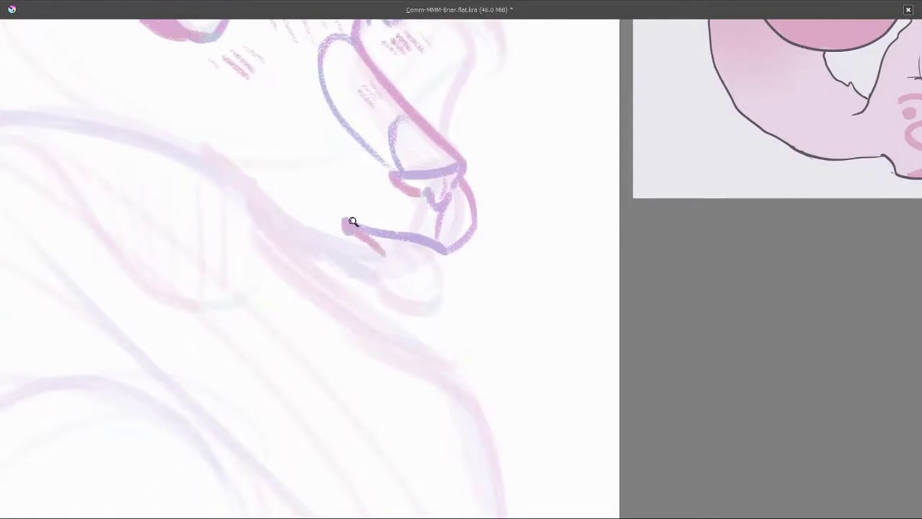
scroll(350, 220, down, 3)
drag(348, 232, 295, 230)
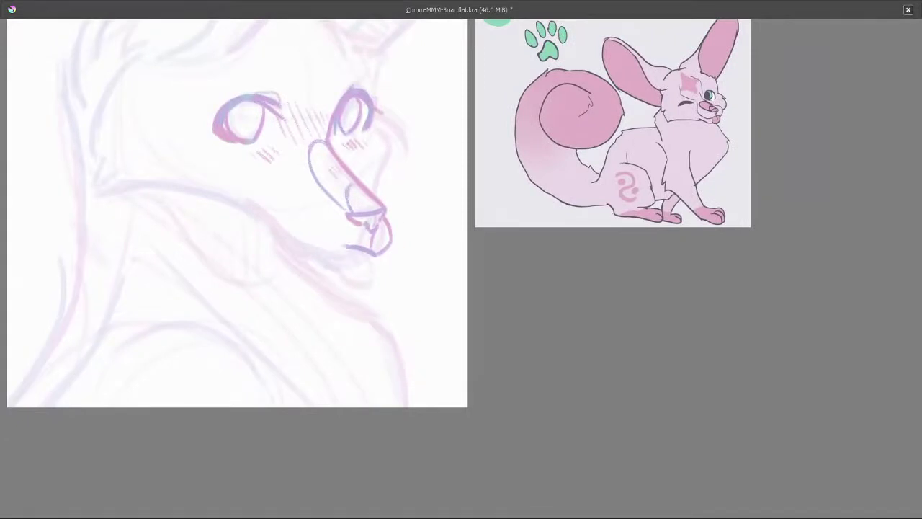
scroll(311, 223, up, 3)
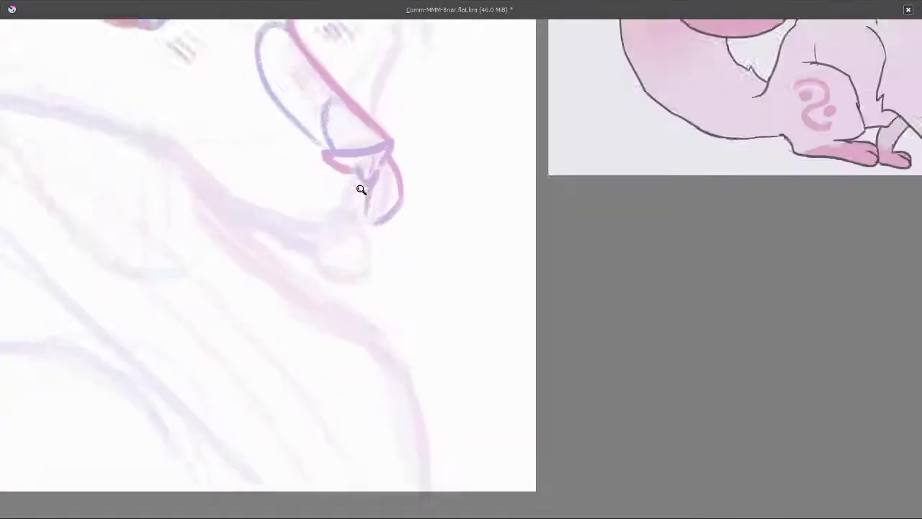
drag(368, 192, 364, 228)
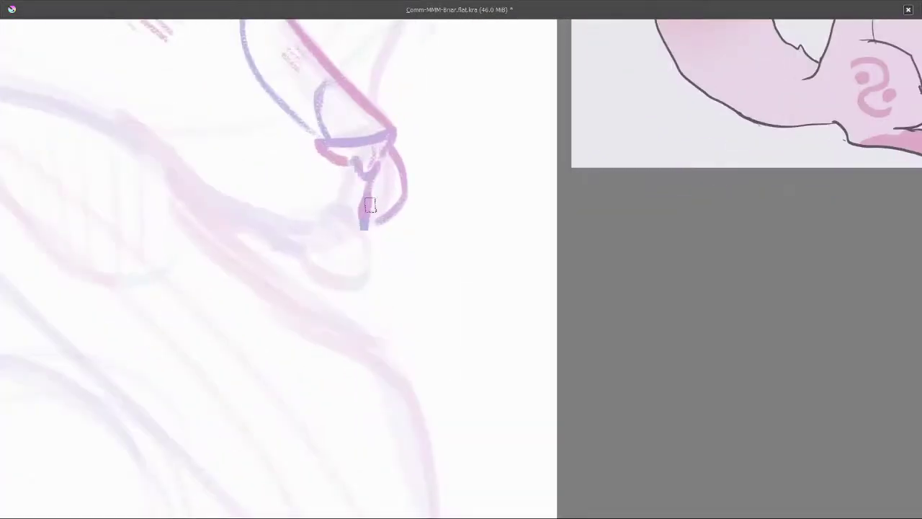
key(ctrl+z)
Draw the smiling mouth line curving up into the cheek and the tongue hanging below it
mouse_move(372, 177)
mouse_down()
mouse_move(354, 206)
mouse_move(373, 274)
mouse_move(375, 265)
mouse_move(339, 237)
mouse_move(276, 218)
mouse_move(379, 242)
mouse_move(410, 235)
mouse_move(391, 241)
mouse_move(423, 247)
mouse_move(386, 266)
mouse_move(430, 249)
mouse_move(383, 262)
mouse_up()
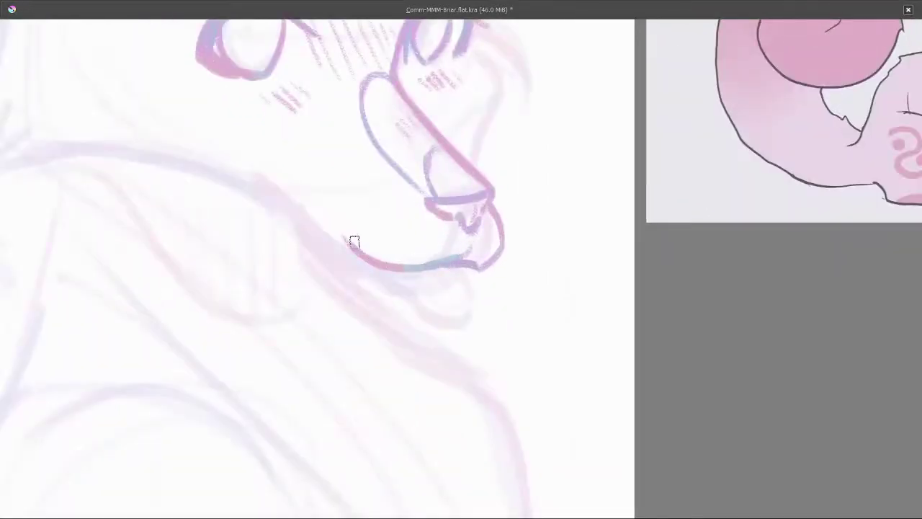
mouse_move(358, 230)
mouse_down()
mouse_move(324, 238)
mouse_move(303, 219)
mouse_move(327, 265)
mouse_move(381, 248)
mouse_move(380, 257)
mouse_up()
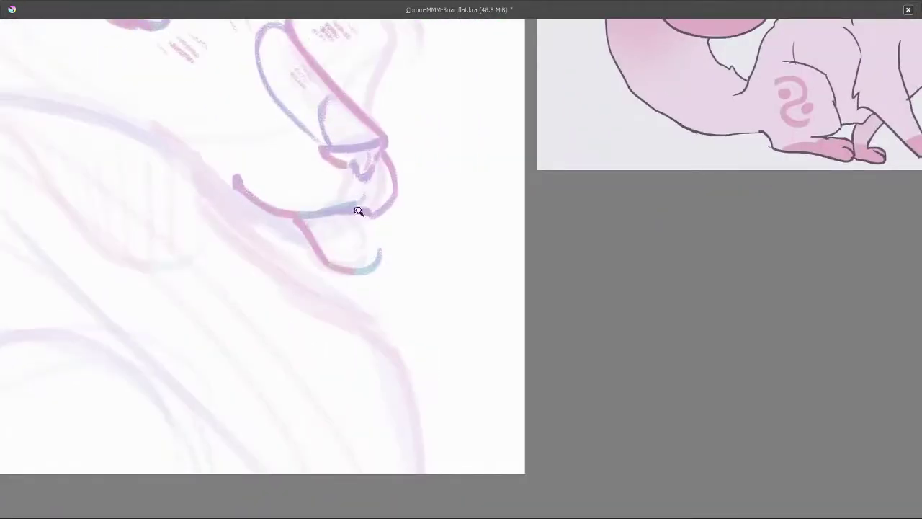
mouse_move(358, 211)
mouse_down()
mouse_move(381, 264)
mouse_move(381, 227)
mouse_move(364, 268)
mouse_move(422, 287)
mouse_move(379, 251)
mouse_move(309, 234)
mouse_move(290, 206)
mouse_move(379, 296)
mouse_up()
Draw the jawline back from the chin to a spiky cheek tuft and continue the furry head edge up to the ear base
mouse_move(379, 296)
mouse_down()
mouse_move(406, 286)
mouse_move(371, 231)
mouse_move(376, 243)
mouse_move(382, 240)
mouse_move(352, 228)
mouse_move(364, 226)
mouse_move(307, 238)
mouse_move(336, 250)
mouse_move(345, 240)
mouse_move(257, 241)
mouse_up()
key(ctrl+z)
mouse_move(341, 233)
mouse_down()
mouse_move(253, 254)
mouse_move(279, 234)
mouse_move(269, 247)
mouse_move(265, 203)
mouse_move(244, 230)
mouse_move(260, 181)
mouse_up()
mouse_move(257, 200)
mouse_down()
mouse_move(261, 221)
mouse_move(254, 158)
mouse_move(280, 123)
mouse_move(282, 219)
mouse_up()
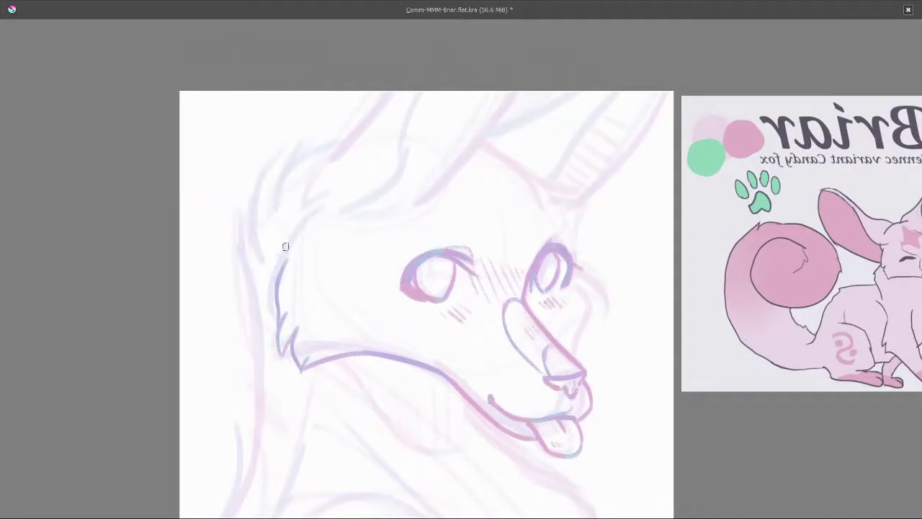
mouse_move(277, 275)
mouse_down()
mouse_move(275, 252)
mouse_move(335, 184)
mouse_move(296, 199)
mouse_move(341, 153)
mouse_move(305, 161)
mouse_up()
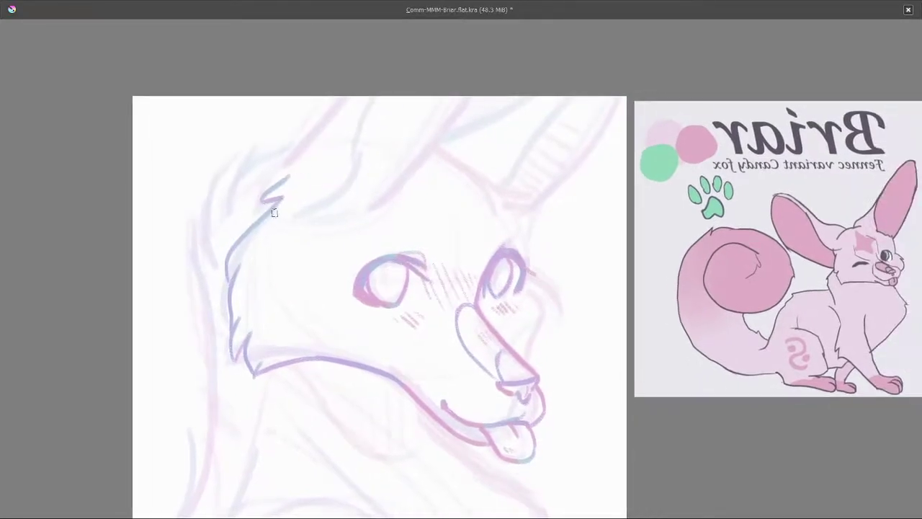
drag(306, 224, 250, 212)
Draw the narrow curved pupil inside the near eye's iris with small highlight marks beside it
scroll(255, 187, up, 6)
mouse_move(282, 154)
mouse_down()
mouse_move(319, 229)
mouse_move(276, 266)
mouse_move(259, 228)
mouse_up()
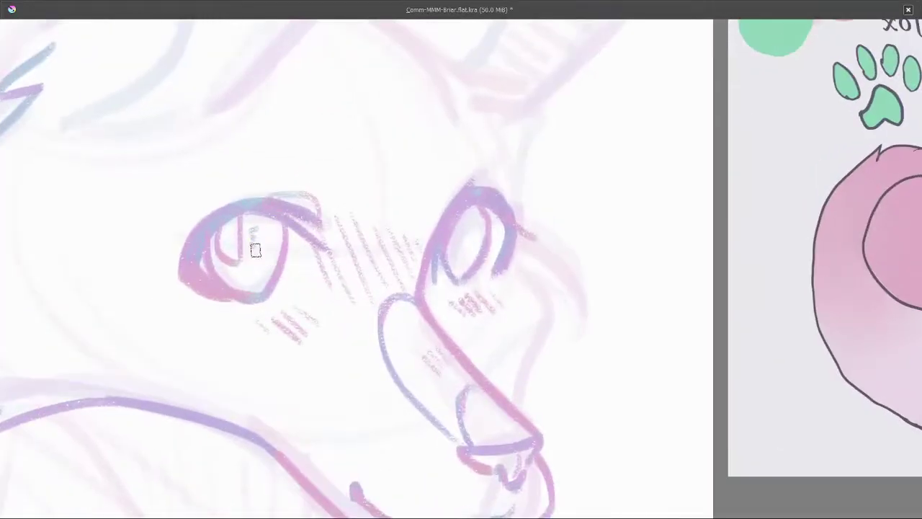
scroll(256, 250, down, 3)
scroll(298, 223, up, 4)
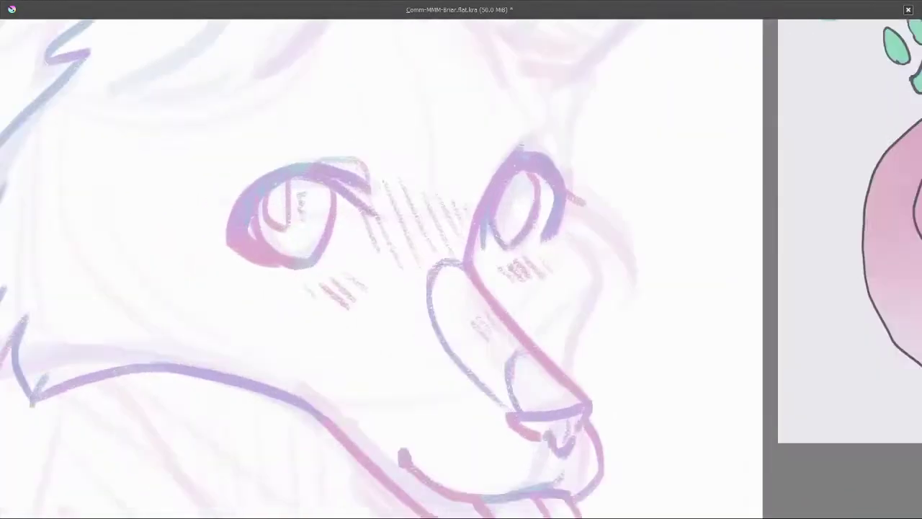
scroll(288, 196, up, 2)
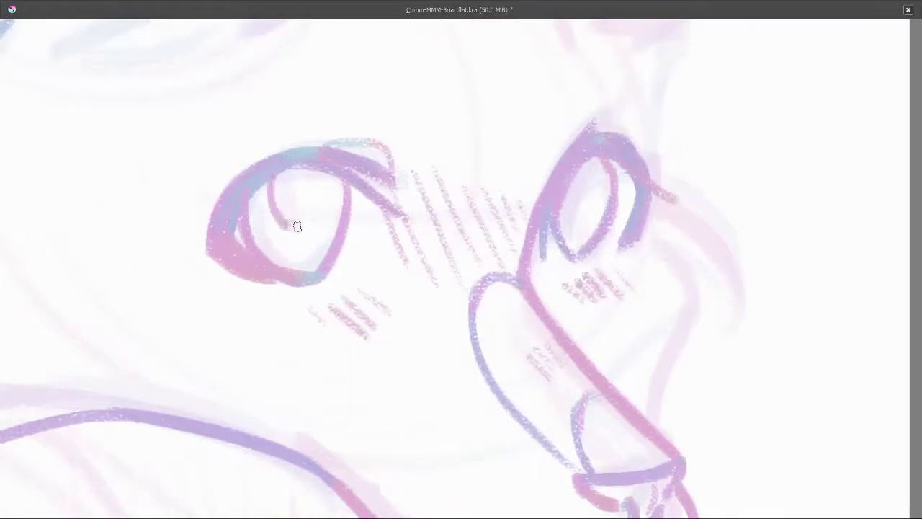
scroll(325, 206, down, 3)
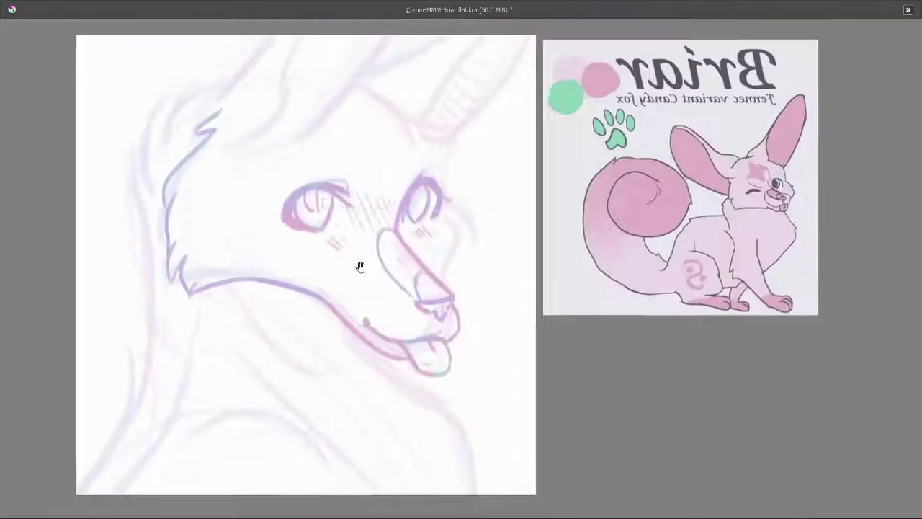
scroll(360, 268, up, 3)
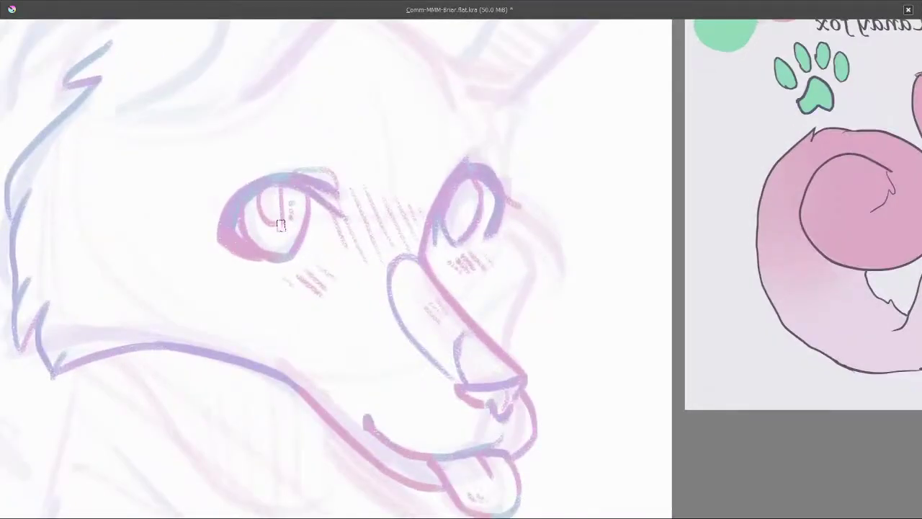
Draw a matching narrow pupil with small highlight marks inside the far eye's iris
scroll(445, 176, up, 2)
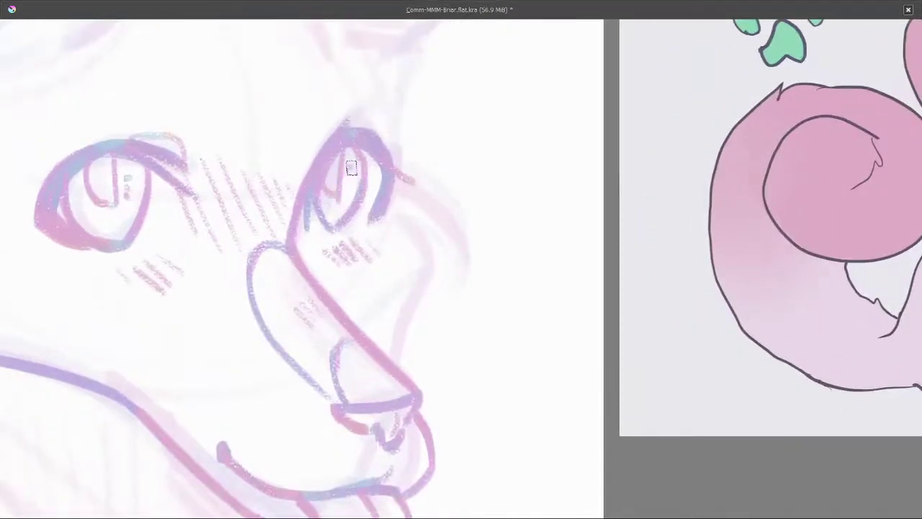
drag(350, 167, 350, 178)
scroll(337, 194, down, 5)
scroll(335, 196, up, 3)
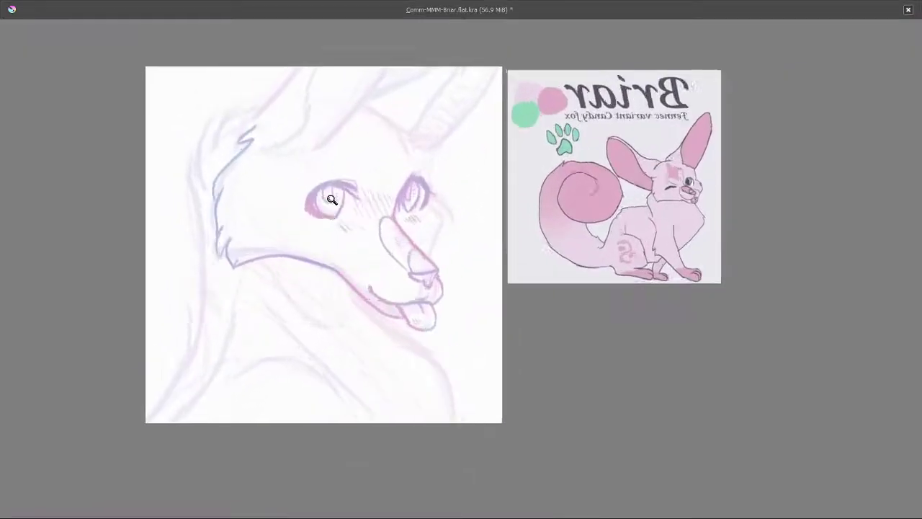
Draw the near ear's front edge curving from its base above the eye up to the canvas edge
scroll(331, 200, up, 4)
scroll(380, 159, down, 2)
drag(324, 174, 269, 198)
scroll(243, 203, up, 1)
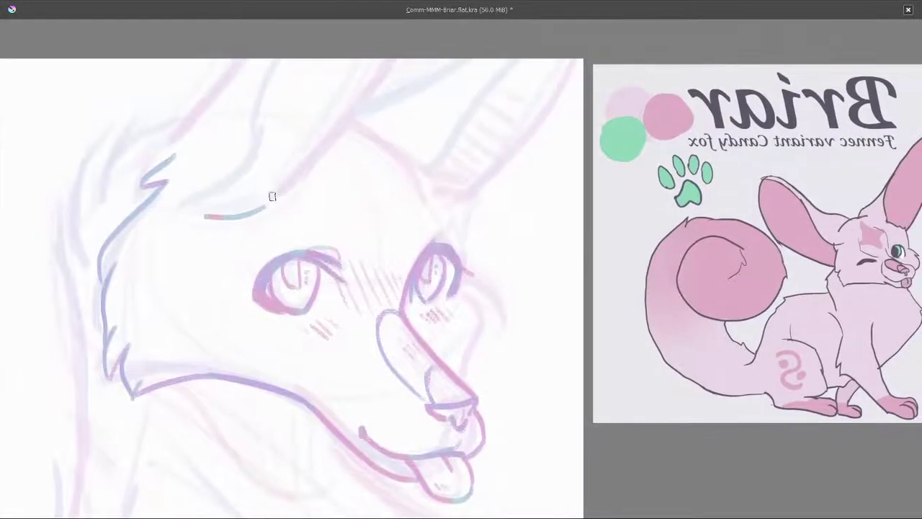
mouse_move(211, 196)
mouse_down()
mouse_move(255, 181)
mouse_move(302, 59)
mouse_up()
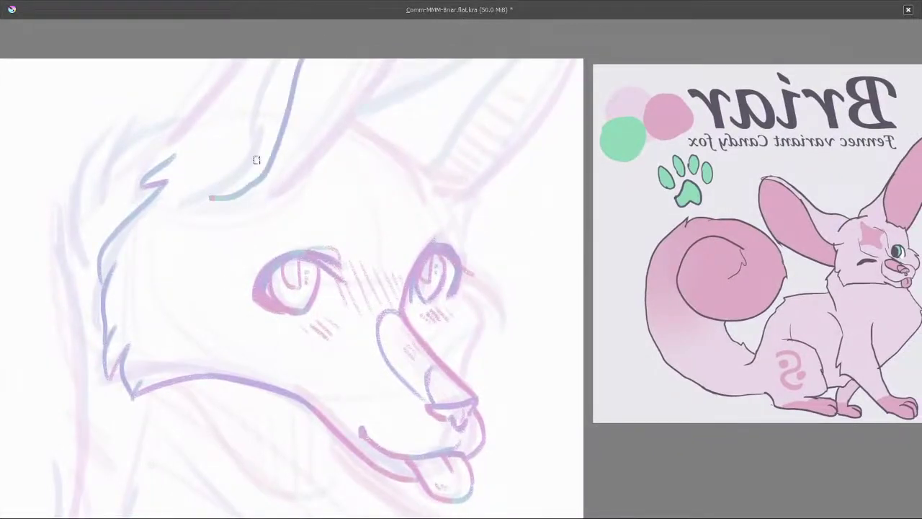
drag(257, 159, 285, 148)
key(ctrl+z)
mouse_move(332, 51)
mouse_down()
mouse_move(293, 137)
mouse_move(260, 165)
mouse_move(301, 107)
mouse_move(266, 162)
mouse_move(294, 122)
mouse_move(271, 176)
mouse_up()
key(ctrl+z)
key(ctrl+z)
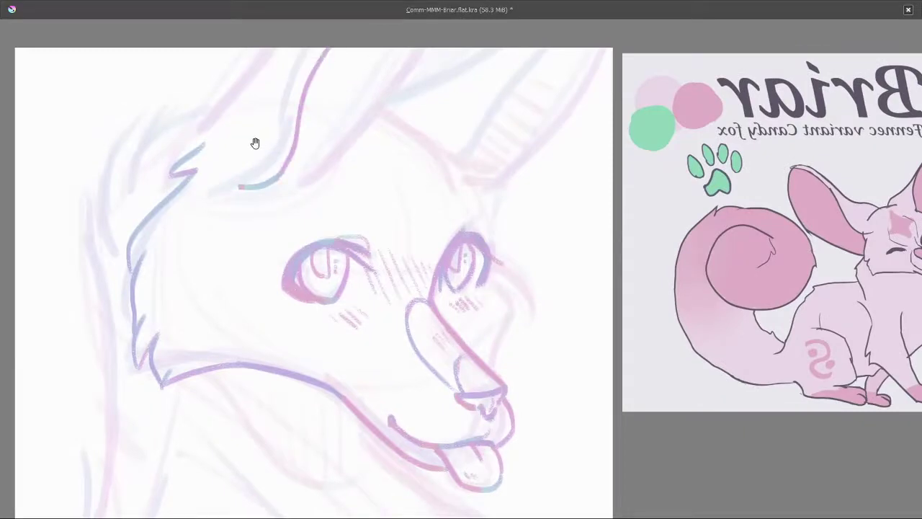
Draw the near ear's outer edge down to the head fur and add a small tuft mark inside the ear
mouse_move(255, 143)
mouse_down()
mouse_move(278, 150)
mouse_move(265, 130)
mouse_up()
drag(288, 56, 206, 146)
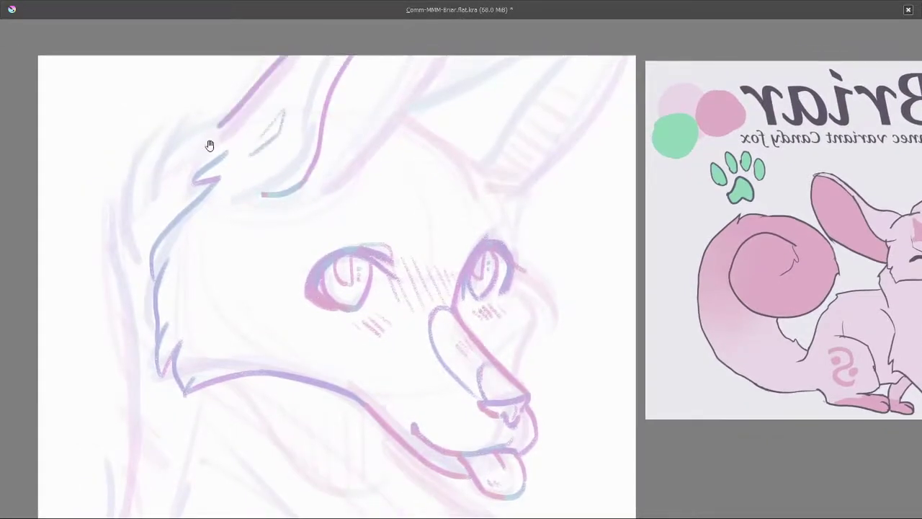
drag(266, 96, 242, 155)
key(ctrl+z)
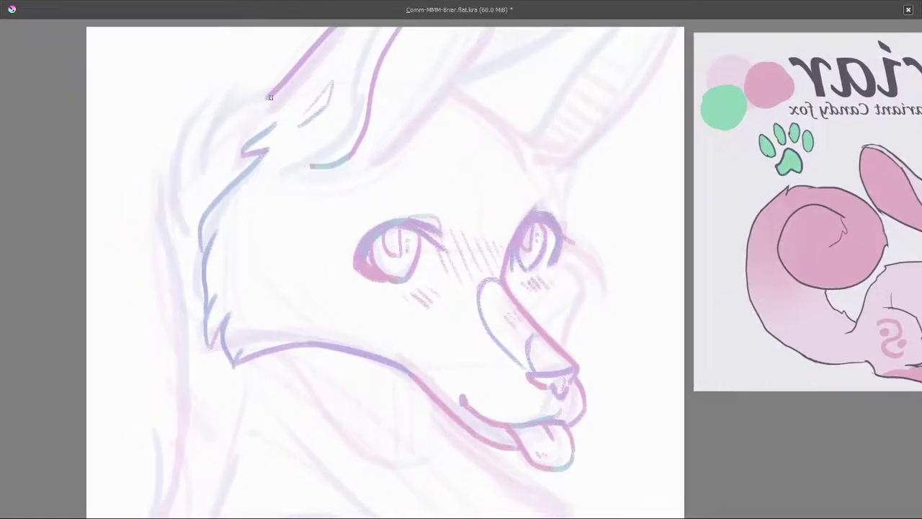
drag(273, 96, 237, 172)
scroll(243, 163, down, 2)
scroll(238, 167, up, 1)
scroll(238, 168, up, 1)
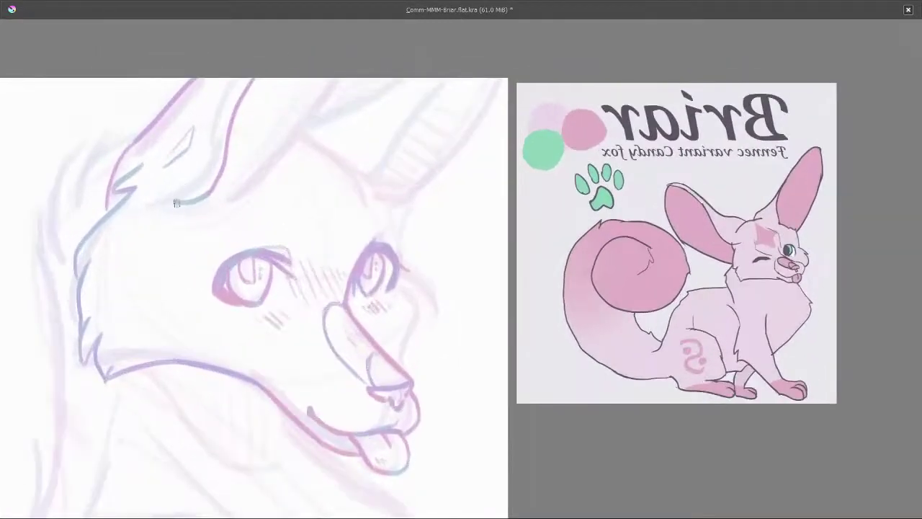
Add short tick marks at the near ear's base and draw curved brow lines above both eyes
drag(264, 193, 244, 203)
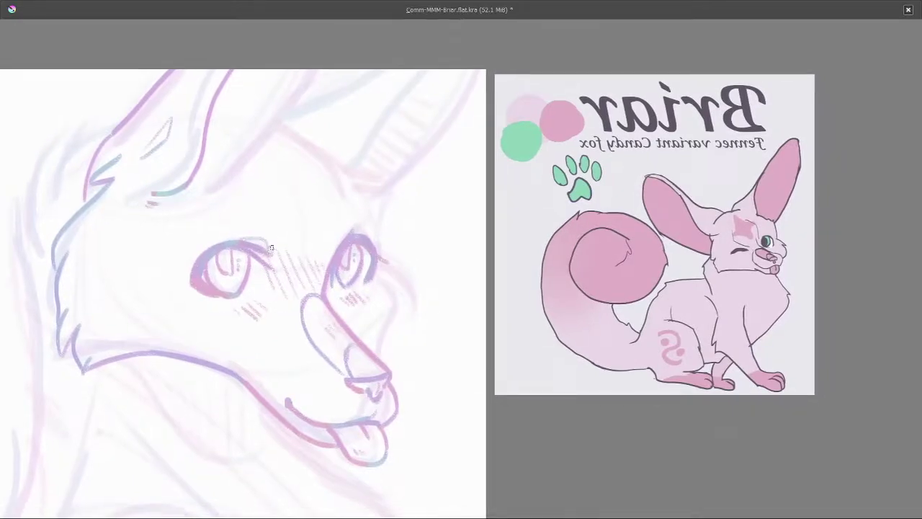
drag(272, 248, 260, 211)
key(ctrl+z)
scroll(344, 233, down, 2)
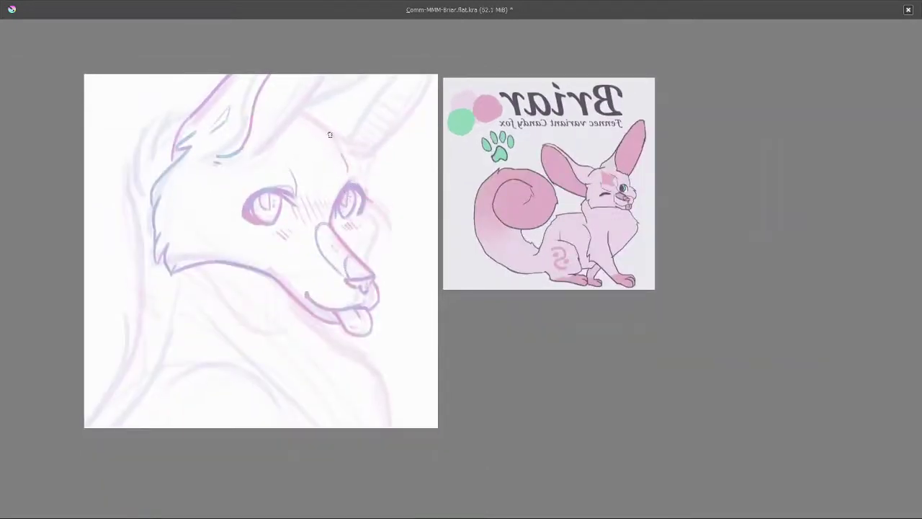
ctrl+click(329, 129)
scroll(276, 136, up, 2)
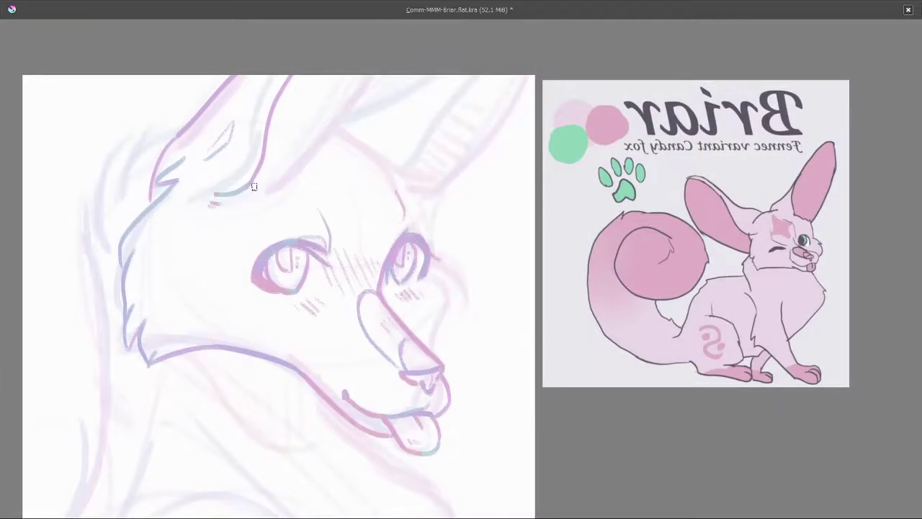
Draw the near ear's inner line, fur tufts at its base and the forehead-side edge up to the canvas edge
drag(267, 157, 295, 155)
key(ctrl+z)
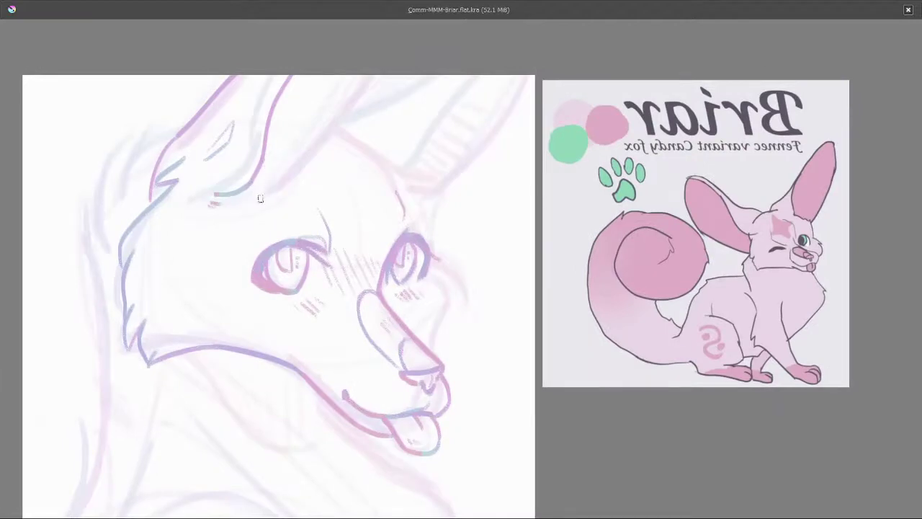
drag(259, 200, 283, 164)
drag(298, 159, 282, 167)
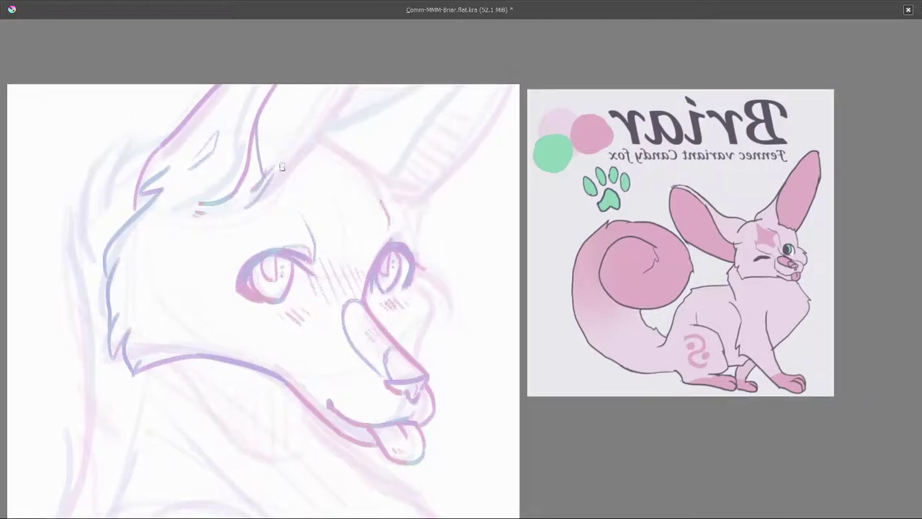
drag(259, 198, 364, 87)
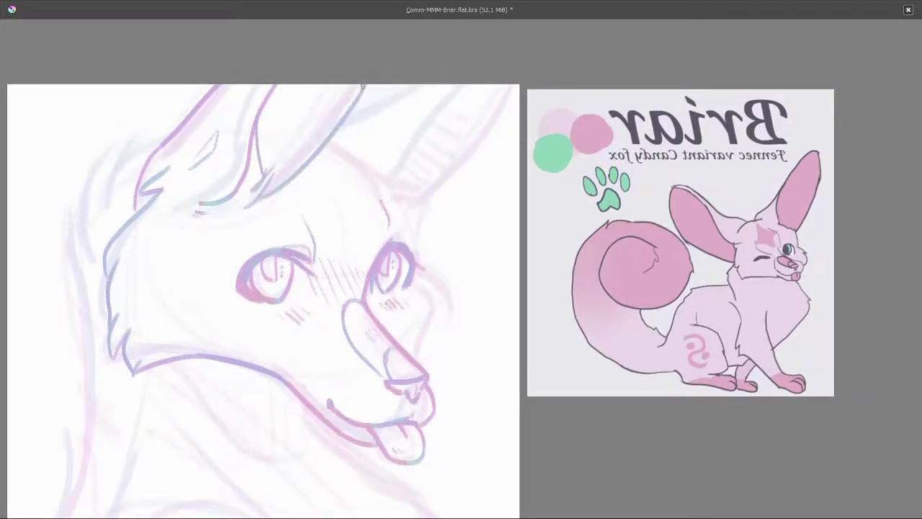
Draw the top of the head from the near ear's forehead-side edge across to the far ear's base
scroll(286, 142, up, 2)
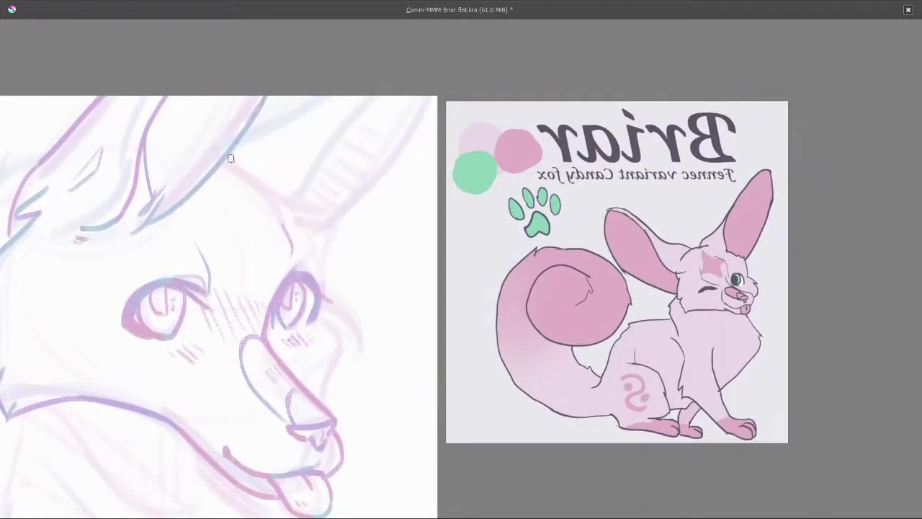
mouse_move(231, 157)
mouse_down()
mouse_move(288, 191)
mouse_move(325, 274)
mouse_move(309, 211)
mouse_up()
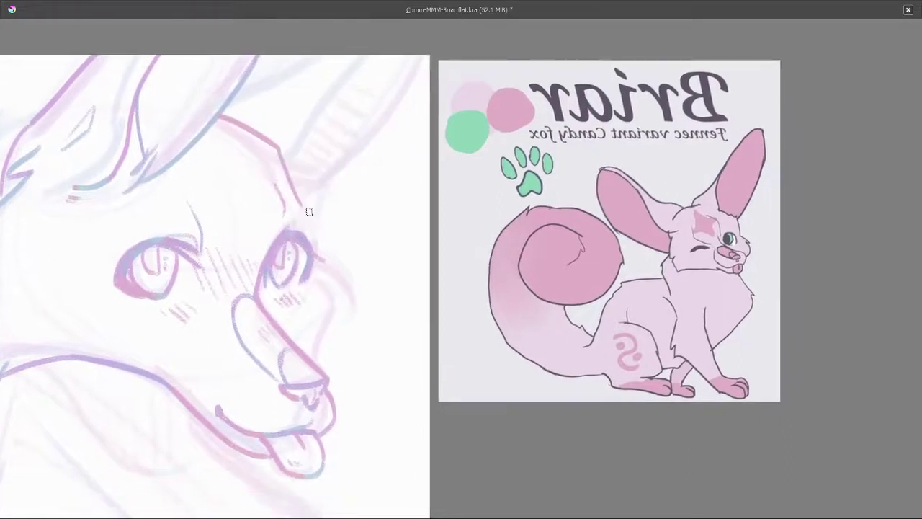
drag(240, 130, 253, 136)
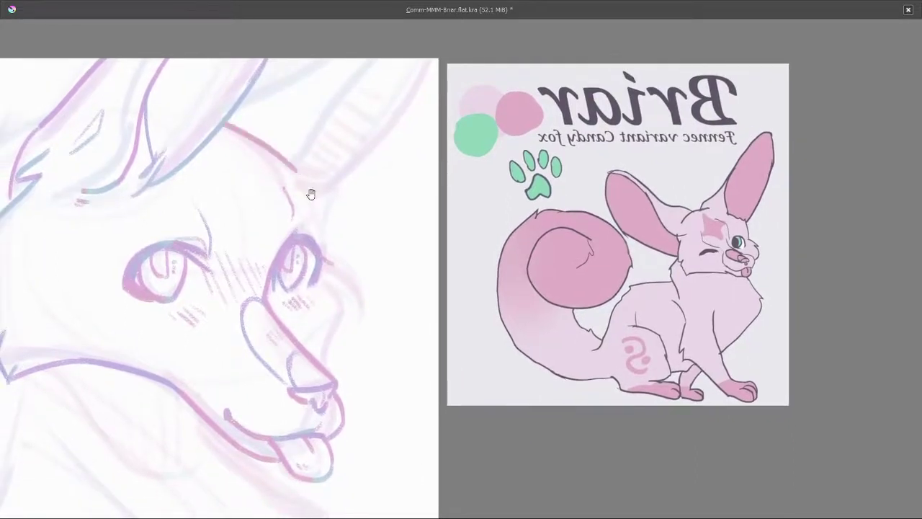
mouse_move(310, 195)
mouse_down()
mouse_move(297, 167)
mouse_move(301, 196)
mouse_up()
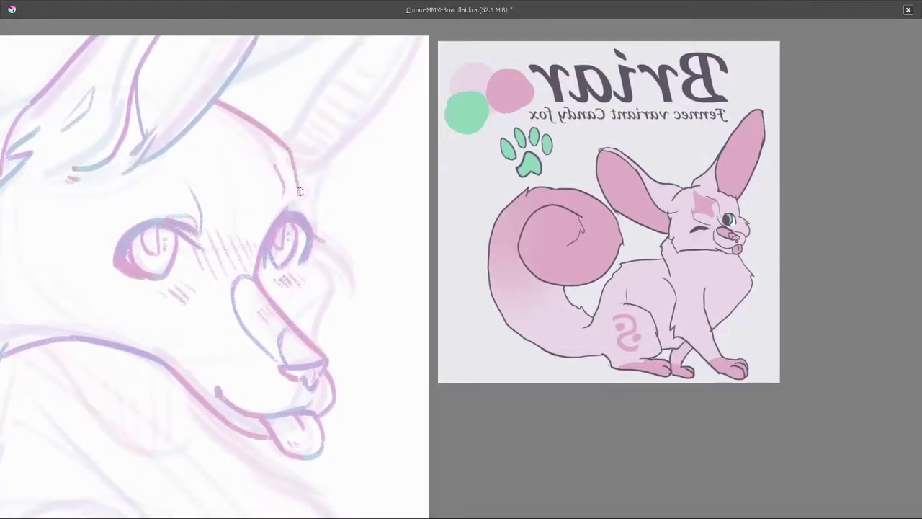
scroll(307, 201, down, 3)
key(m)
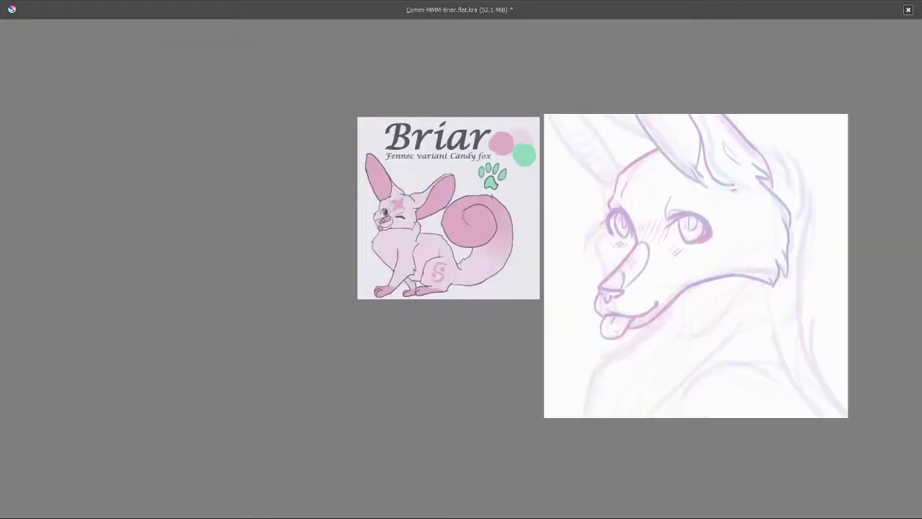
scroll(398, 204, up, 3)
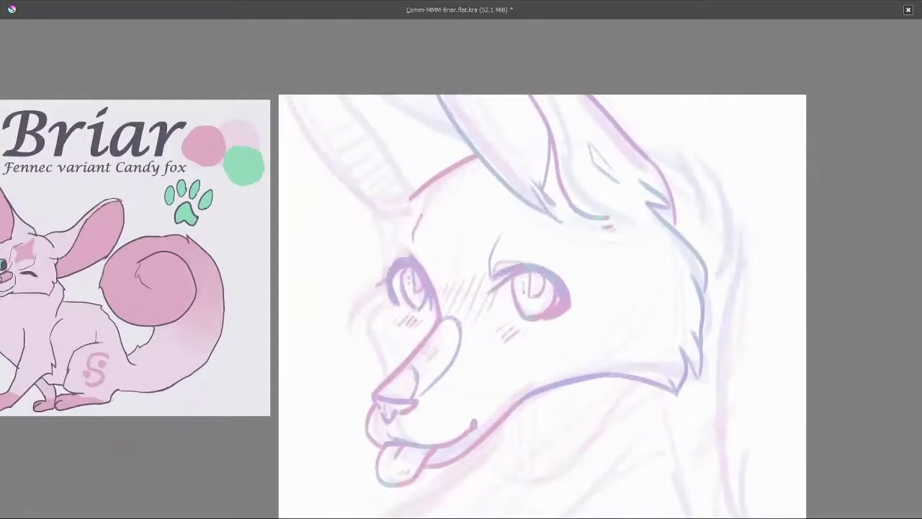
Draw the far cheek contour from small fur marks beside the far eye down to the nose
scroll(372, 286, up, 3)
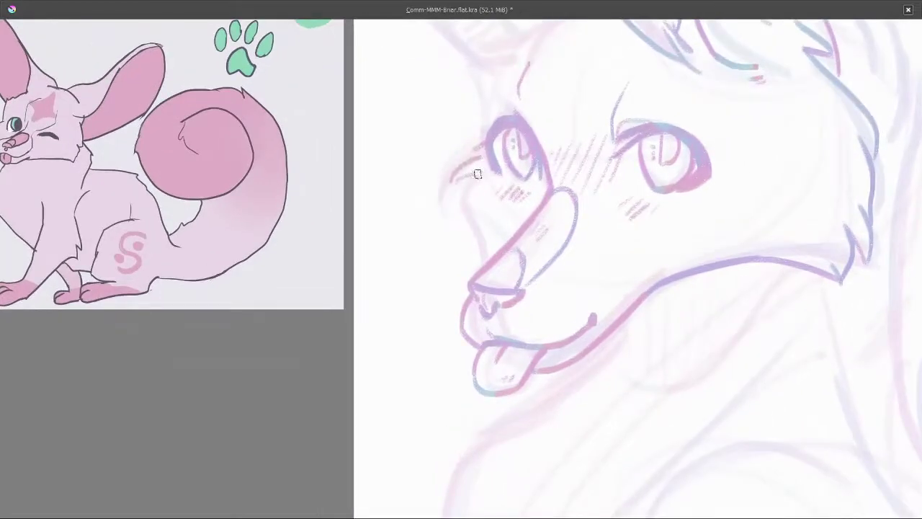
mouse_move(473, 167)
mouse_down()
mouse_move(523, 132)
mouse_move(582, 141)
mouse_move(577, 178)
mouse_move(604, 170)
mouse_move(575, 197)
mouse_move(577, 190)
mouse_move(581, 222)
mouse_move(613, 192)
mouse_move(590, 225)
mouse_move(601, 255)
mouse_up()
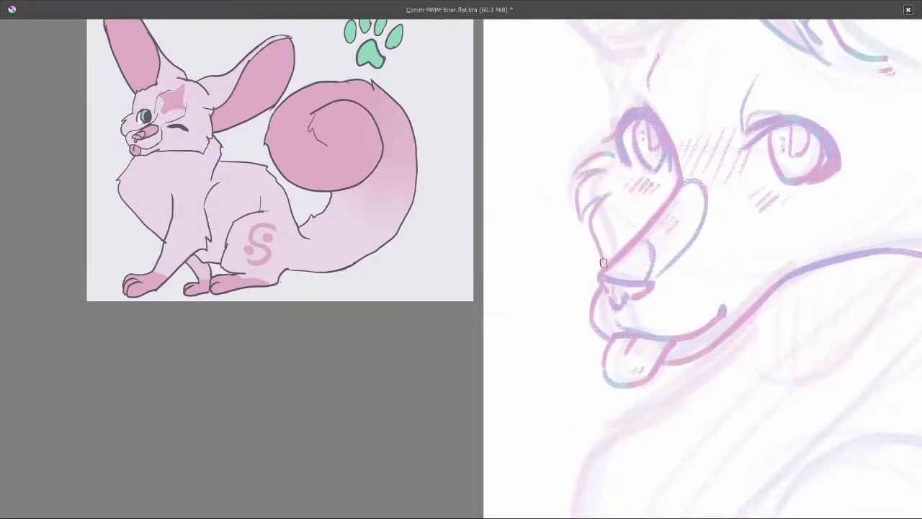
scroll(604, 263, down, 3)
scroll(558, 213, up, 3)
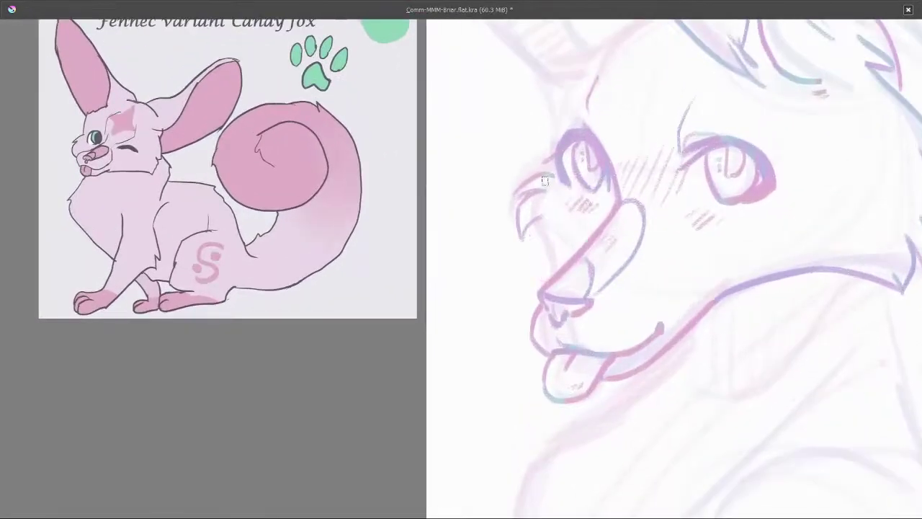
key(ctrl+z)
key(ctrl+z)
key(ctrl+z)
mouse_move(559, 177)
mouse_down()
mouse_move(528, 192)
mouse_move(553, 185)
mouse_move(533, 205)
mouse_move(536, 198)
mouse_move(549, 269)
mouse_up()
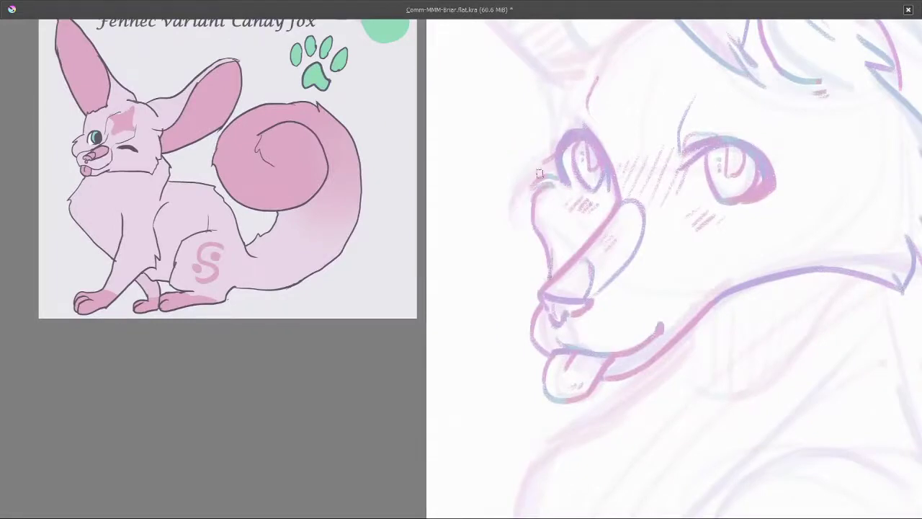
scroll(547, 274, down, 2)
scroll(555, 253, up, 3)
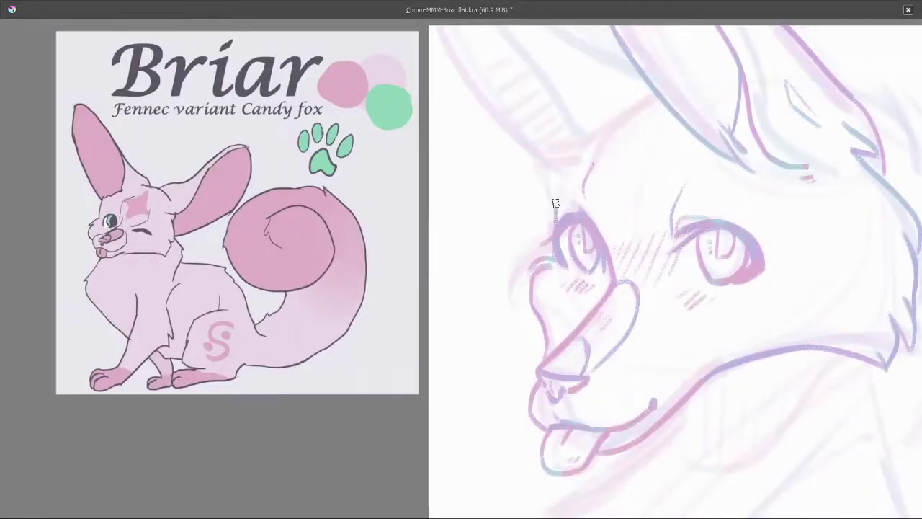
Draw the brow contour above the far eye, the tufted far ear base and the ear's inner edge up to the canvas edge
mouse_move(555, 214)
mouse_down()
mouse_move(561, 163)
mouse_move(556, 190)
mouse_move(549, 149)
mouse_move(547, 191)
mouse_move(557, 166)
mouse_move(551, 202)
mouse_up()
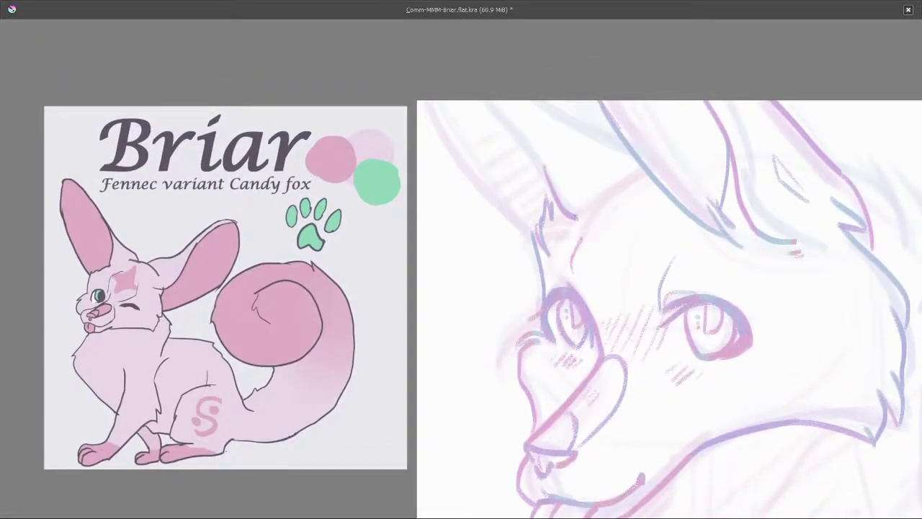
mouse_move(538, 163)
mouse_down()
mouse_move(582, 225)
mouse_move(440, 139)
mouse_up()
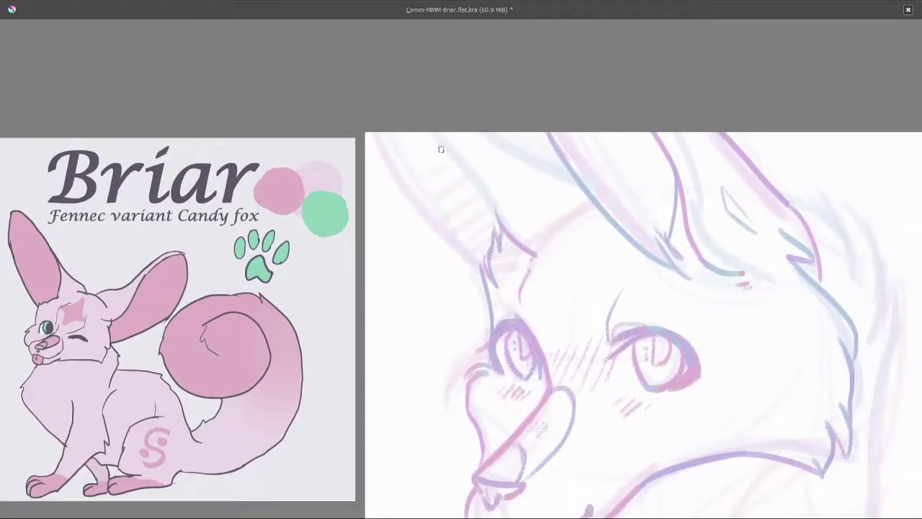
scroll(478, 200, down, 1)
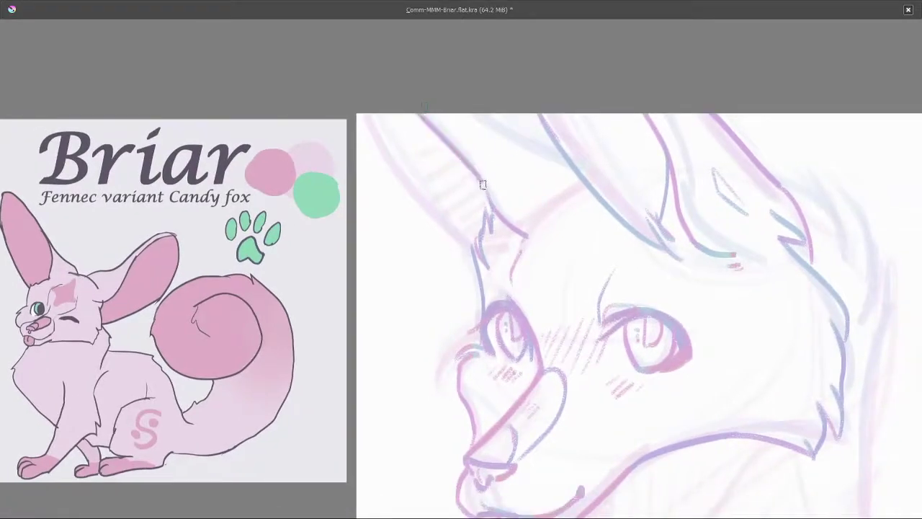
Draw the folded edge between the two ears and add short hatch marks on the forehead beneath it
mouse_move(503, 135)
mouse_down()
mouse_move(524, 174)
mouse_move(515, 174)
mouse_move(501, 159)
mouse_move(562, 187)
mouse_move(547, 172)
mouse_up()
key(ctrl+z)
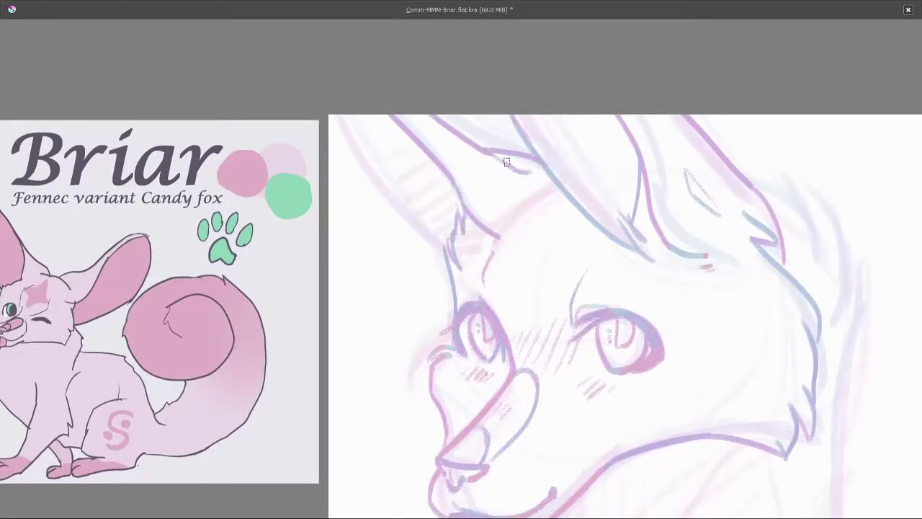
key(minus)
key(m)
drag(410, 161, 435, 165)
key(plus)
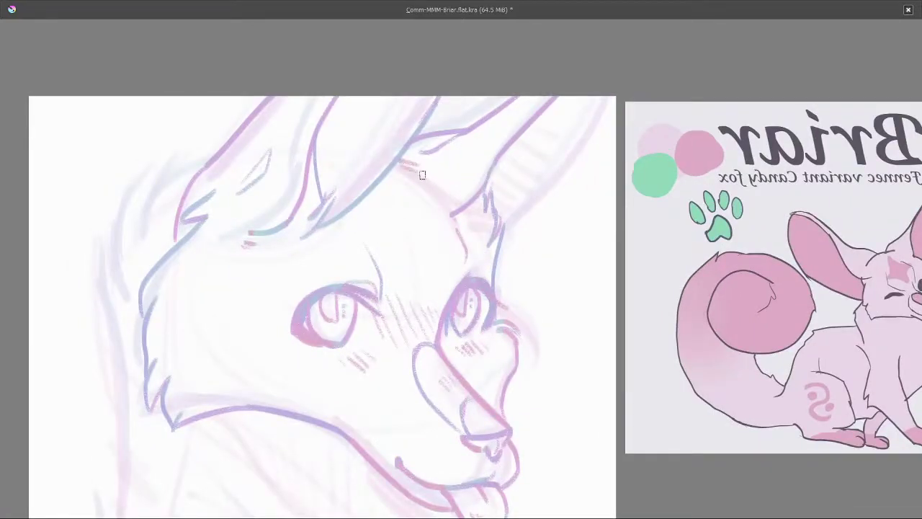
key(minus)
key(plus)
drag(434, 175, 414, 171)
Draw the far ear's outer edge down to its base and hatch light shading inside both ears
key(plus)
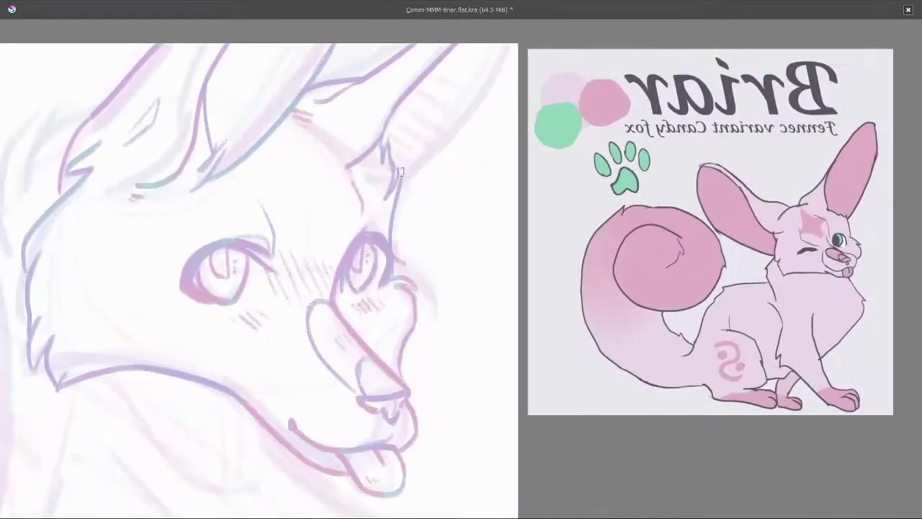
drag(433, 106, 442, 166)
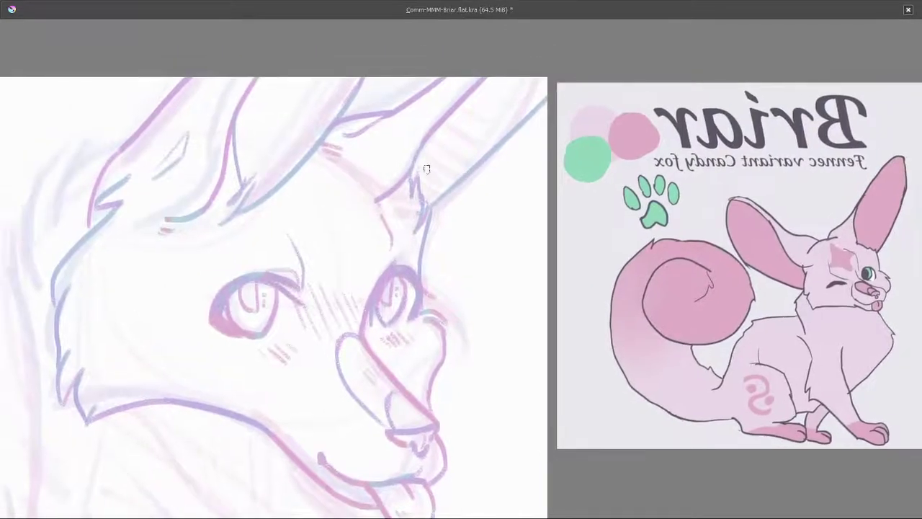
key(minus)
drag(338, 203, 350, 214)
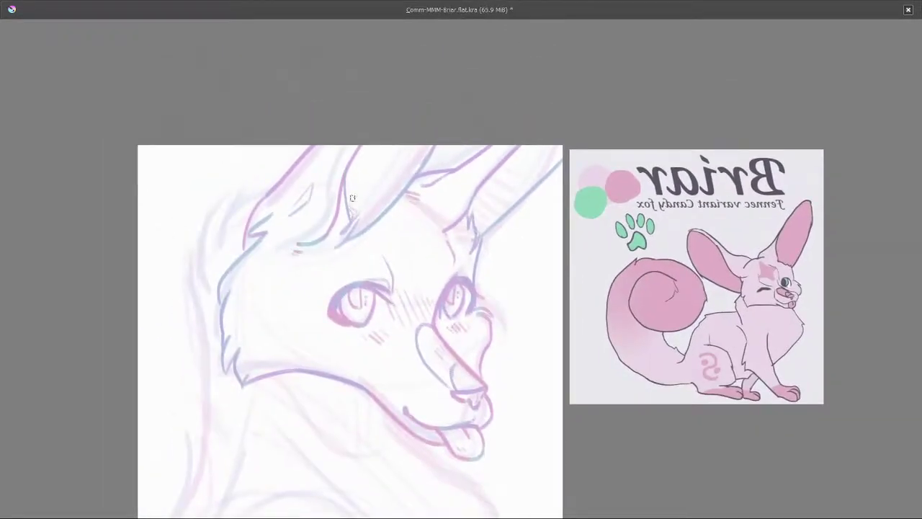
drag(472, 186, 436, 176)
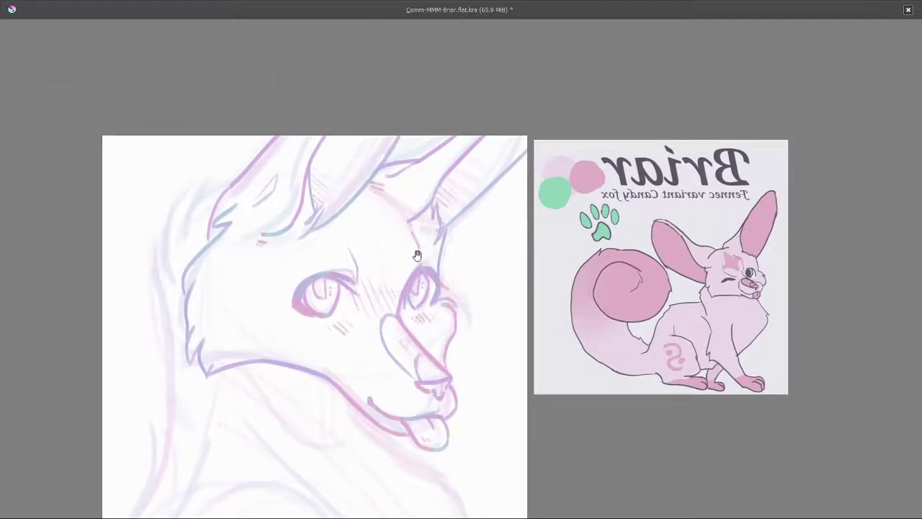
drag(417, 255, 504, 219)
key(m)
drag(458, 239, 391, 214)
key(m)
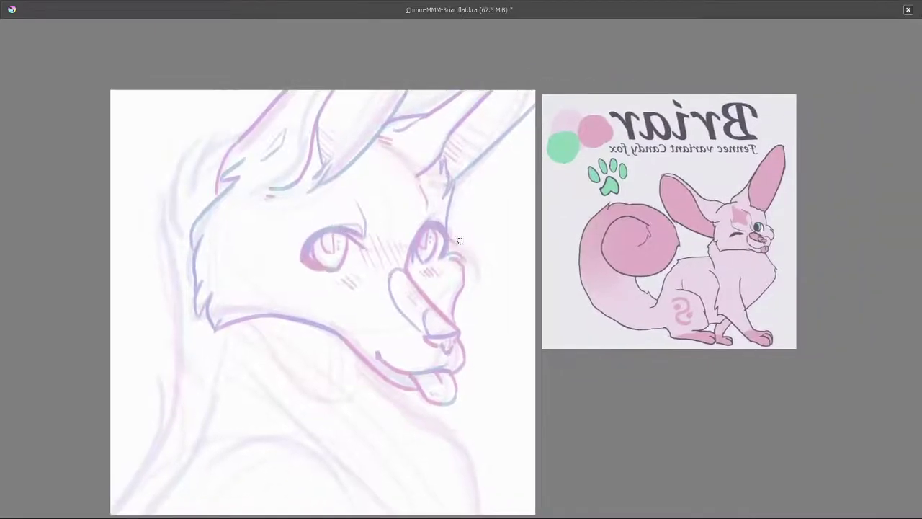
Lasso the eye and muzzle area on Layer 7 and transform it with a slight rotation to adjust the snout
key(Tab)
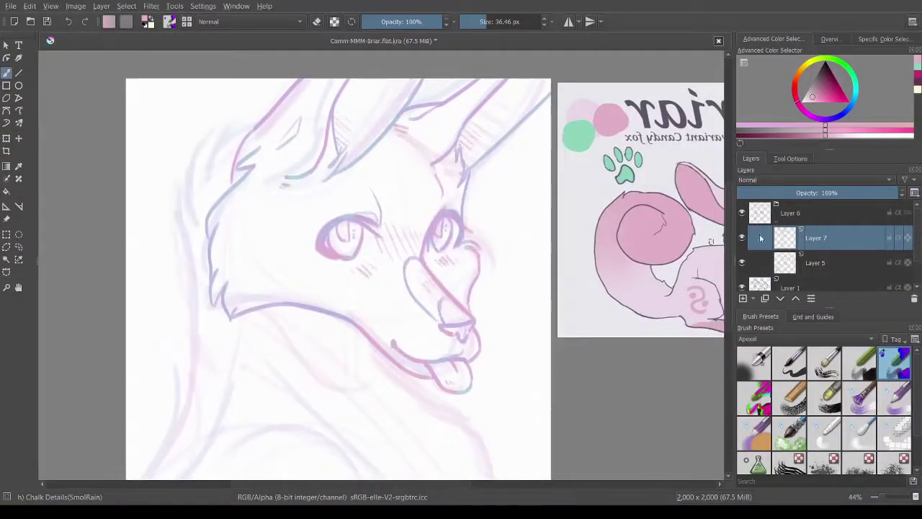
click(742, 237)
click(742, 238)
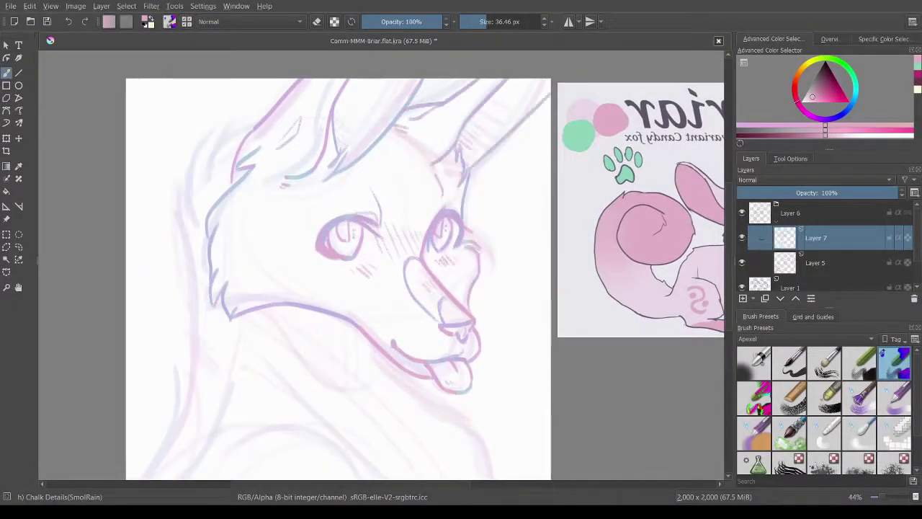
click(19, 247)
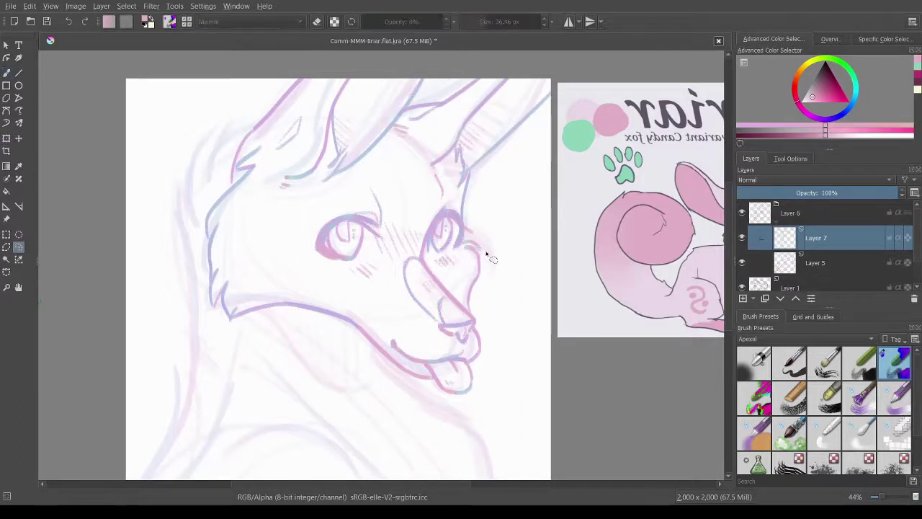
mouse_move(436, 244)
mouse_down()
mouse_move(525, 255)
mouse_move(311, 386)
mouse_up()
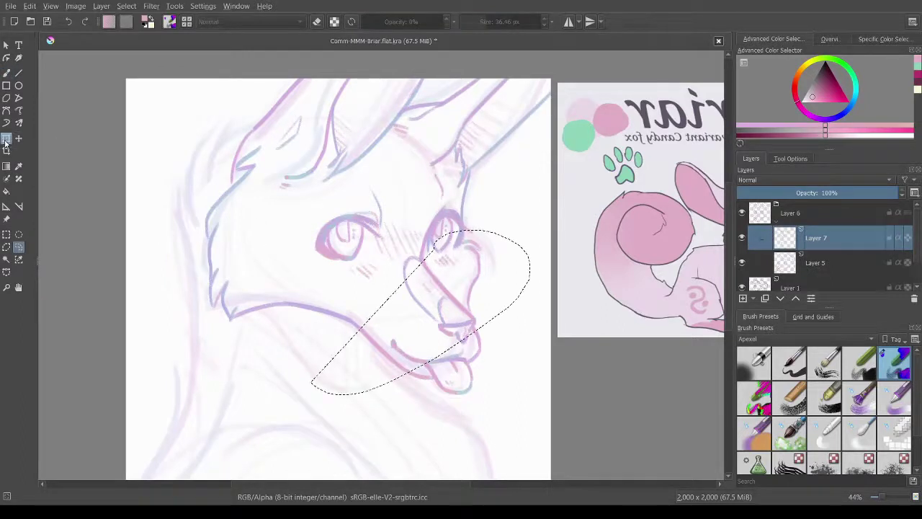
click(7, 139)
drag(529, 313, 526, 312)
drag(527, 230, 521, 211)
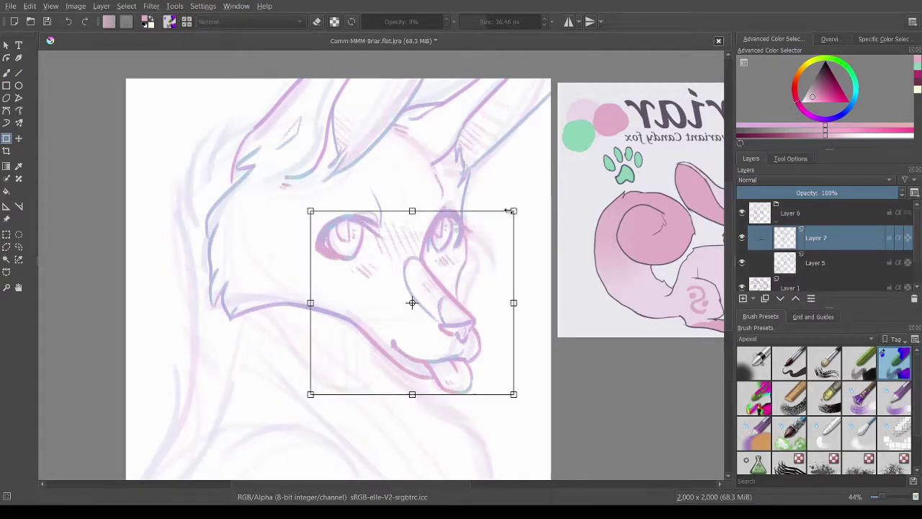
drag(411, 302, 475, 289)
scroll(497, 281, down, 1)
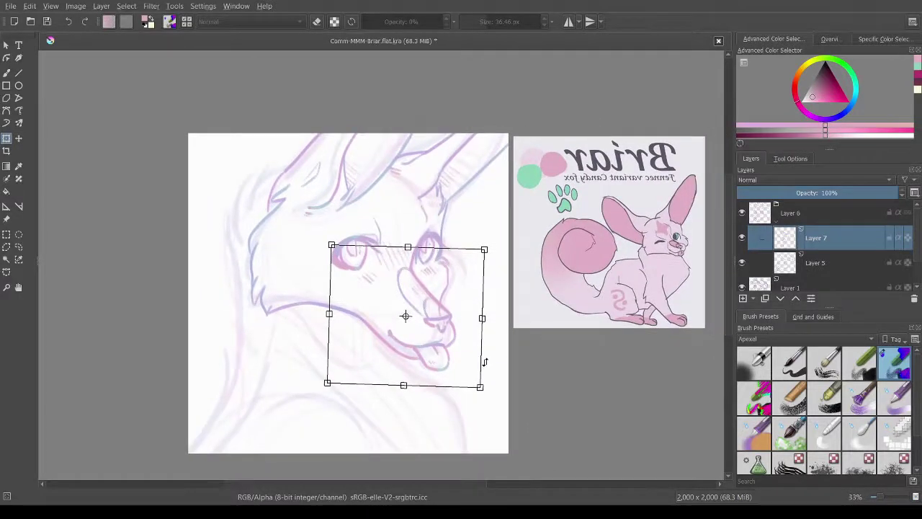
mouse_move(484, 362)
mouse_down()
mouse_move(446, 300)
mouse_move(446, 310)
mouse_up()
key(b)
Erase the stray cheek line overlapping the nose bridge and check the face in the flipped view
scroll(488, 313, up, 2)
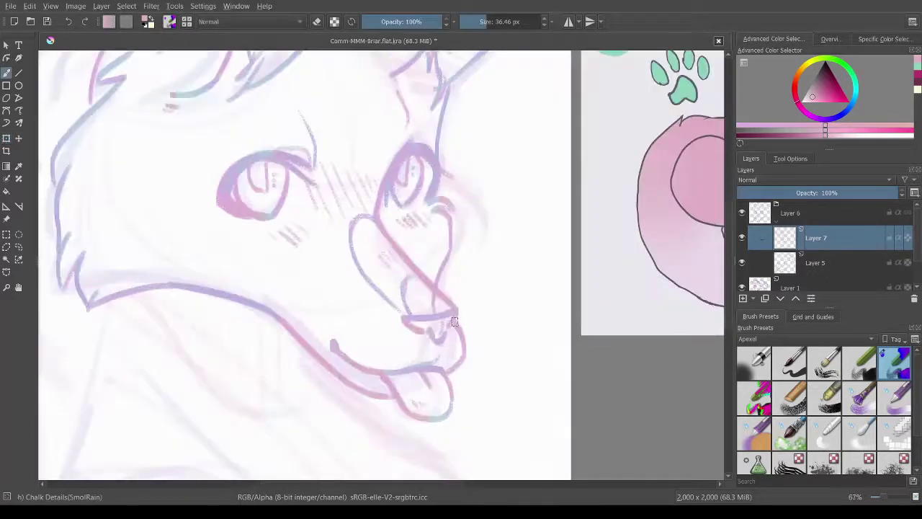
key(e)
key(m)
scroll(414, 227, down, 3)
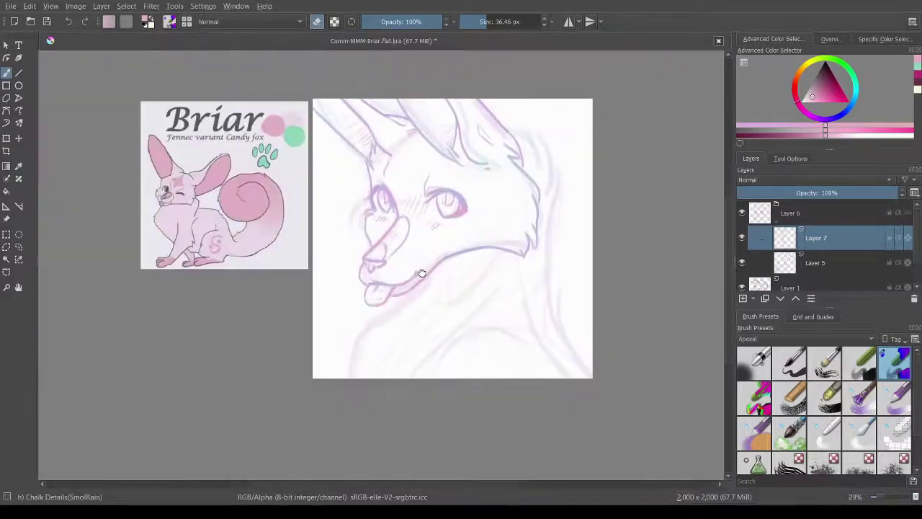
Extend the far side of the muzzle outline down to the nose and view the face on the bare canvas
scroll(367, 336, up, 3)
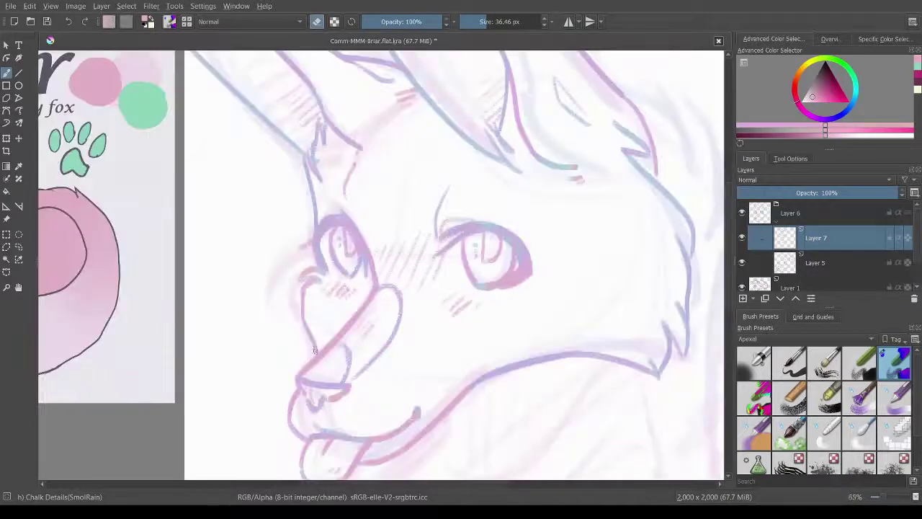
key(e)
drag(313, 356, 303, 319)
key(Tab)
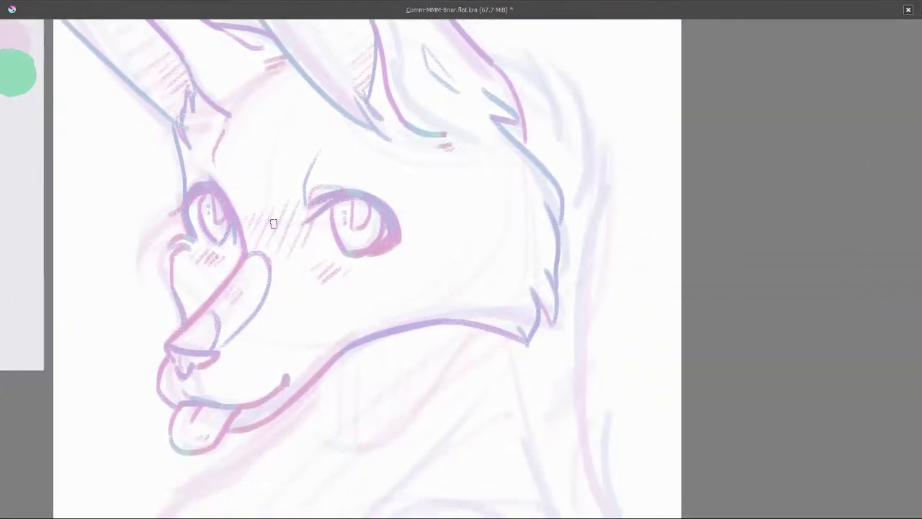
key(Tab)
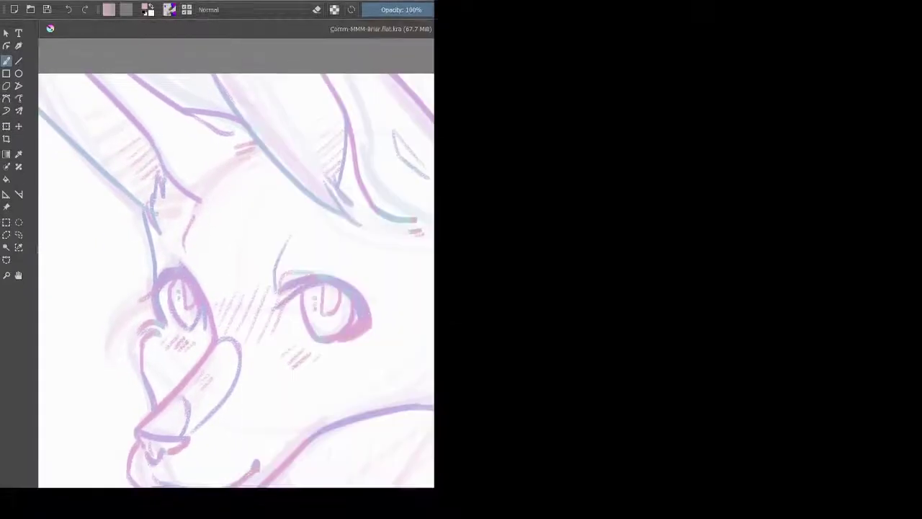
key(Tab)
scroll(432, 158, down, 5)
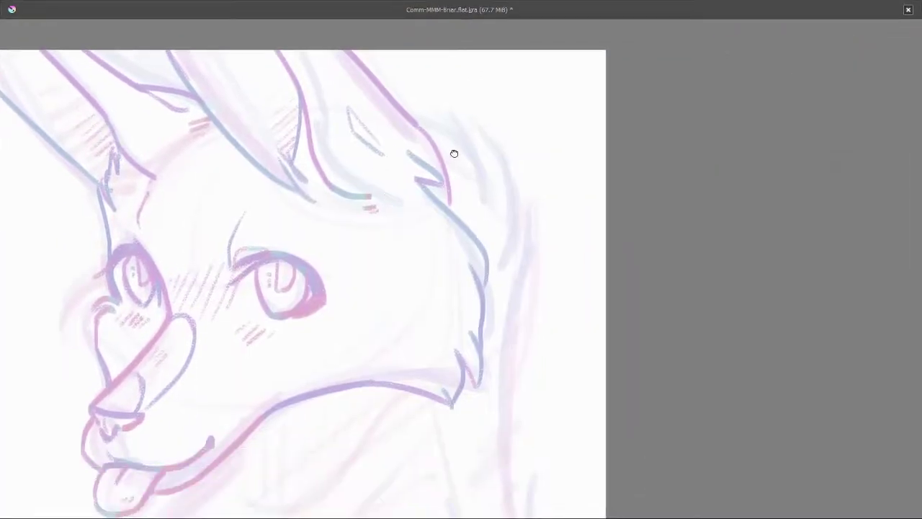
Draw the front neck line from beneath the jaw, ending in chest fur tufts and running down to the canvas edge
scroll(436, 209, up, 3)
scroll(445, 229, up, 3)
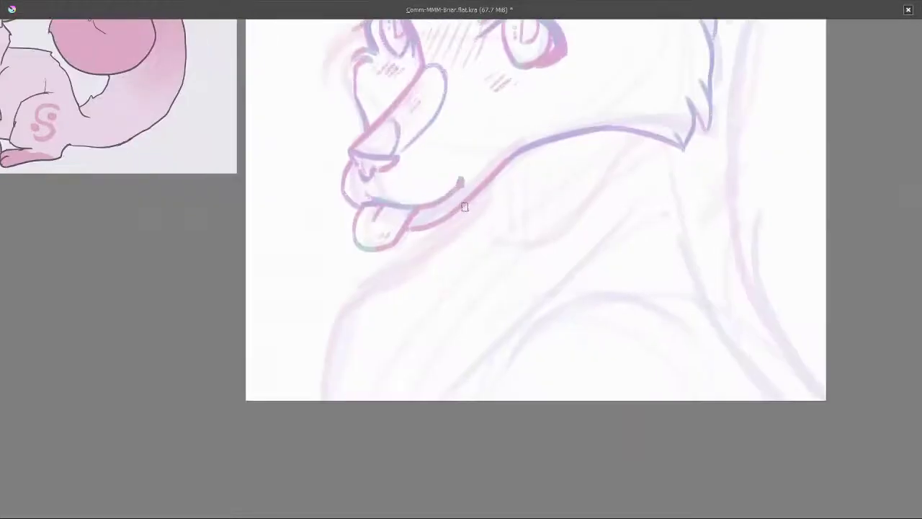
mouse_move(446, 229)
mouse_down()
mouse_move(500, 188)
mouse_move(402, 272)
mouse_up()
key(ctrl+z)
mouse_move(508, 188)
mouse_down()
mouse_move(379, 227)
mouse_move(433, 238)
mouse_move(383, 254)
mouse_move(418, 247)
mouse_move(381, 273)
mouse_move(403, 270)
mouse_move(387, 281)
mouse_move(365, 386)
mouse_move(368, 350)
mouse_move(386, 330)
mouse_move(391, 301)
mouse_move(353, 312)
mouse_up()
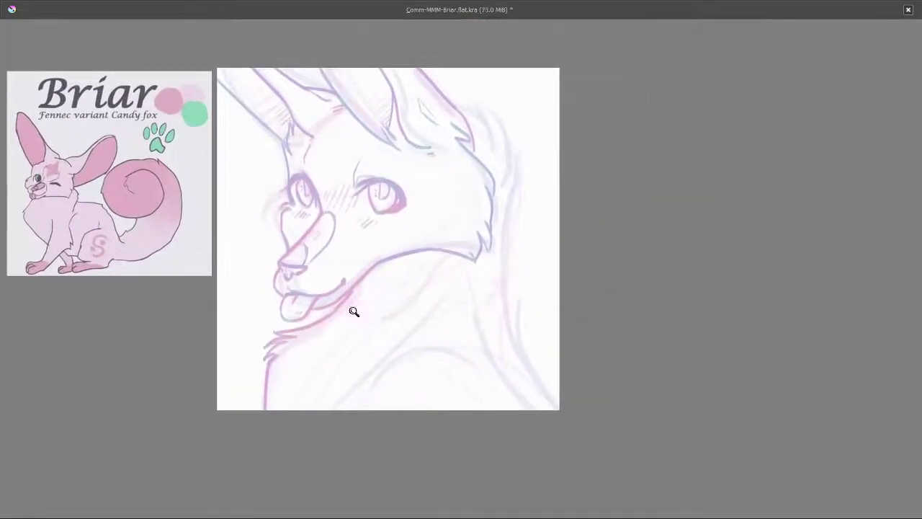
Outline and hatch the shadow patch under the jaw, and draw the shoulder line rising behind the chest
scroll(353, 311, up, 1)
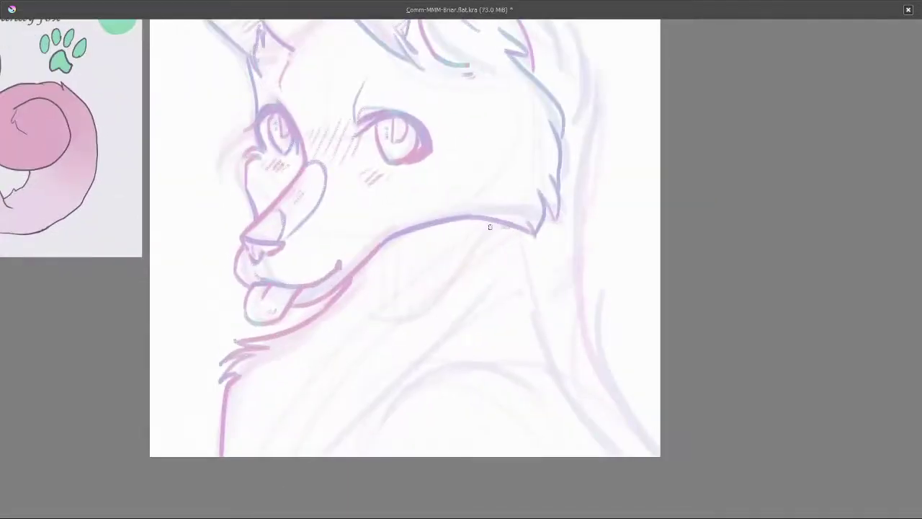
mouse_move(489, 227)
mouse_down()
mouse_move(422, 290)
mouse_move(375, 274)
mouse_move(389, 288)
mouse_move(402, 261)
mouse_move(443, 266)
mouse_move(486, 239)
mouse_move(438, 321)
mouse_move(391, 295)
mouse_move(362, 343)
mouse_up()
drag(316, 366, 390, 294)
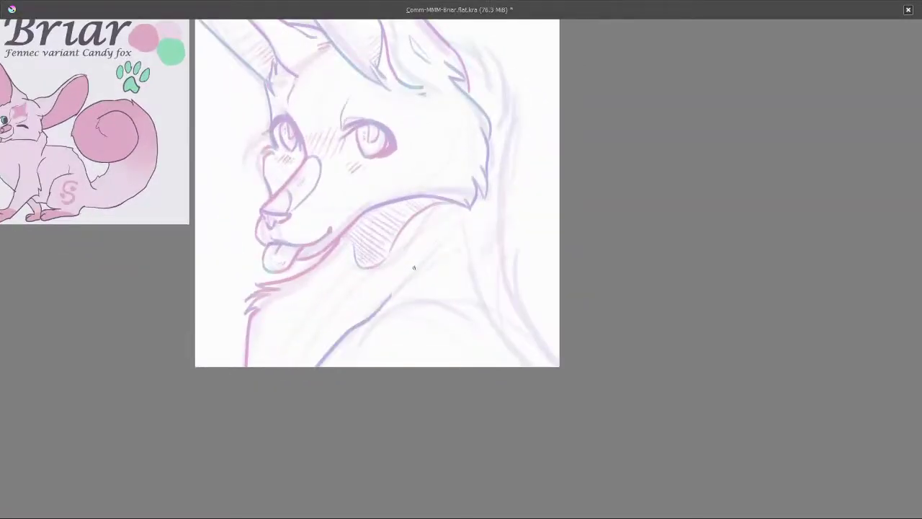
Draw spiky fur tufts along the lower back and continue the back outline up behind the head
mouse_move(490, 203)
mouse_down()
mouse_move(463, 212)
mouse_move(453, 171)
mouse_move(465, 286)
mouse_move(484, 325)
mouse_move(509, 308)
mouse_move(528, 344)
mouse_up()
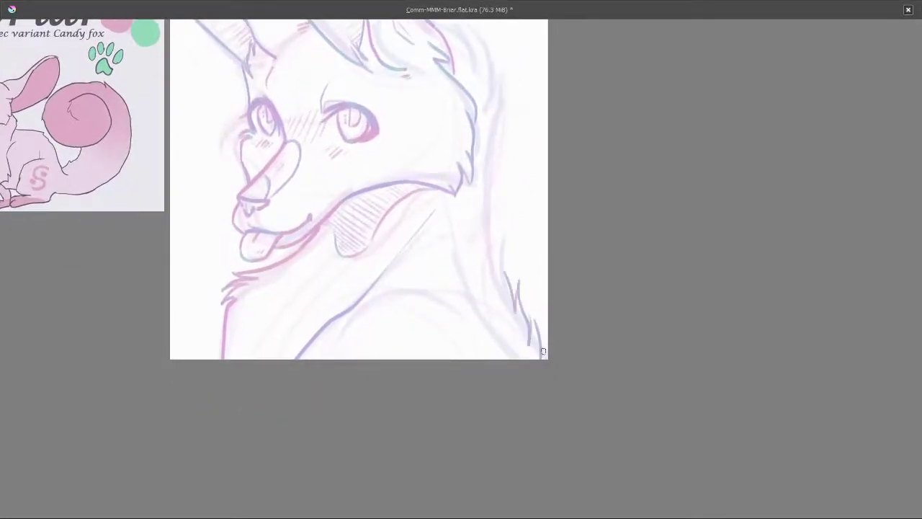
drag(508, 282, 516, 302)
mouse_move(515, 252)
mouse_down()
mouse_move(509, 303)
mouse_move(497, 256)
mouse_up()
mouse_move(502, 288)
mouse_down()
mouse_move(522, 137)
mouse_move(508, 252)
mouse_move(518, 196)
mouse_up()
drag(505, 232, 504, 140)
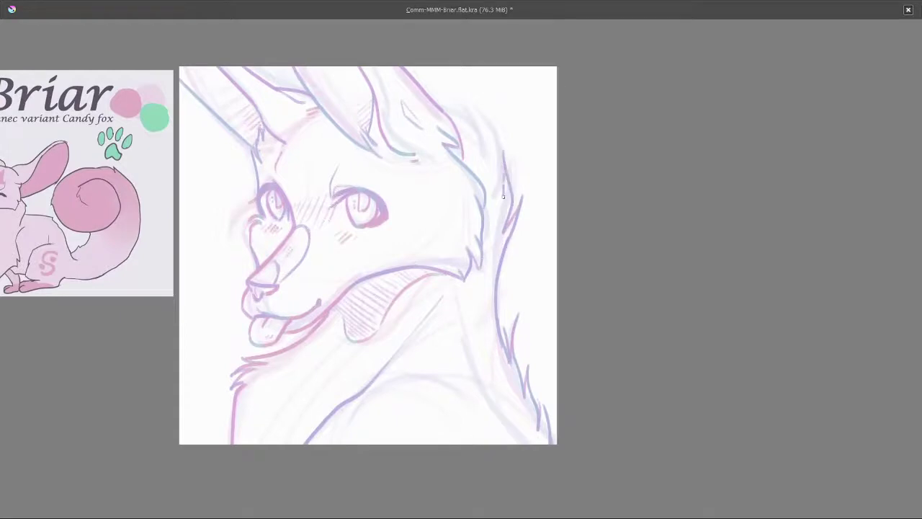
Add fur strokes to the mane behind the head, carrying its outline up to the near ear's base
drag(502, 185, 501, 163)
mouse_move(497, 167)
mouse_down()
mouse_move(528, 258)
mouse_move(503, 208)
mouse_up()
drag(518, 247, 504, 220)
drag(504, 220, 527, 253)
key(ctrl+z)
mouse_move(483, 219)
mouse_down()
mouse_move(532, 257)
mouse_move(539, 220)
mouse_up()
Mirror the view, lasso the mane on Layer 8 and transform it with a slight rotation to sit closer to the head
key(m)
drag(356, 251, 339, 216)
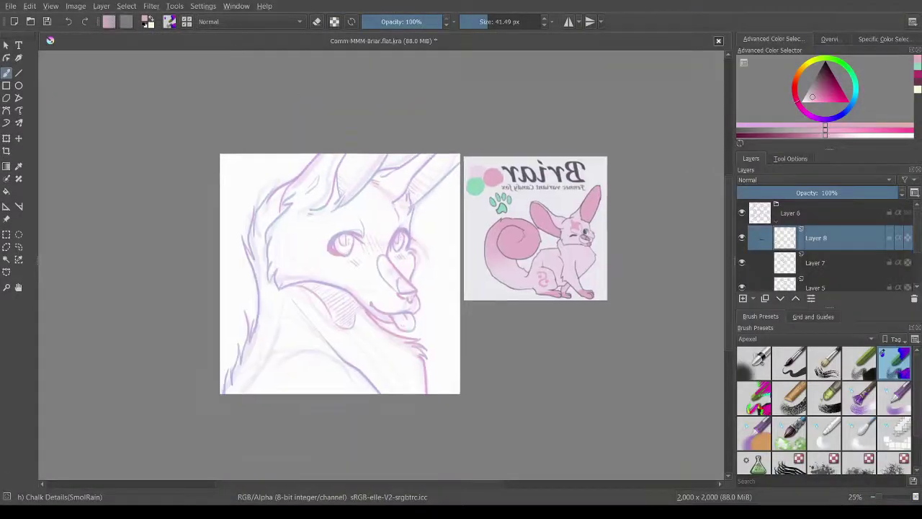
click(19, 247)
mouse_move(281, 311)
mouse_down()
mouse_move(217, 238)
mouse_move(288, 176)
mouse_move(328, 241)
mouse_up()
click(7, 138)
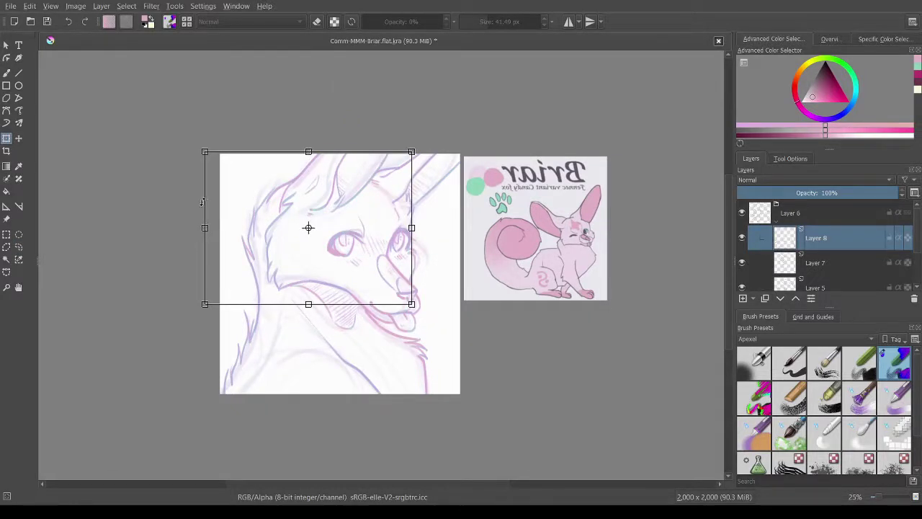
mouse_move(202, 203)
mouse_down()
mouse_move(258, 230)
mouse_move(381, 268)
mouse_up()
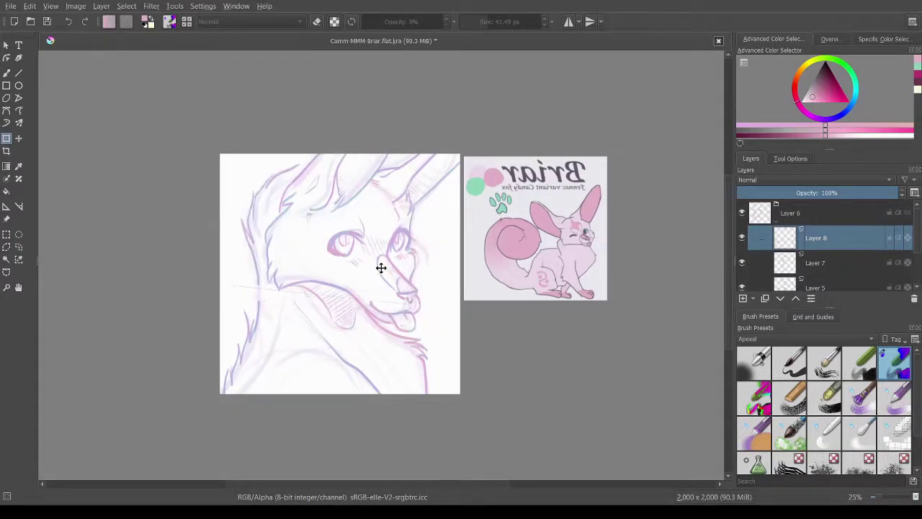
mouse_move(305, 229)
mouse_down()
mouse_move(349, 238)
mouse_move(343, 231)
mouse_up()
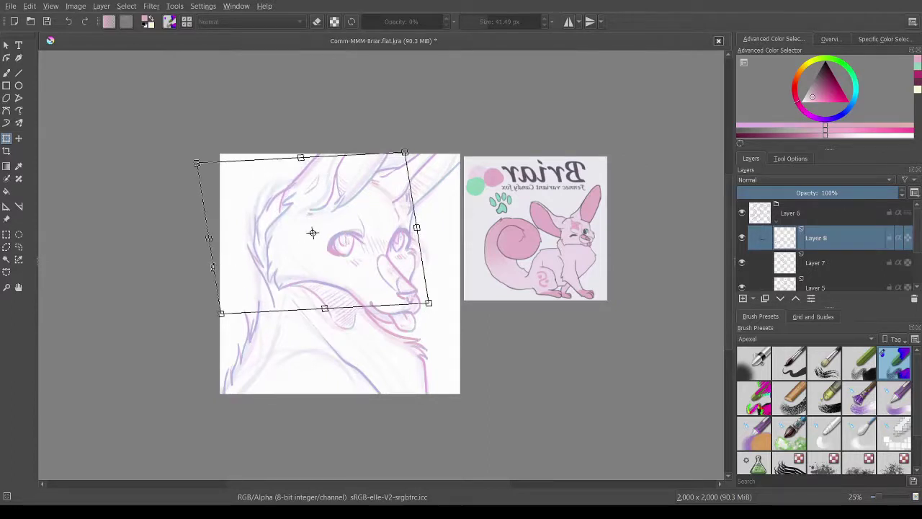
mouse_move(212, 268)
mouse_down()
mouse_move(211, 256)
mouse_move(350, 266)
mouse_up()
key(b)
Erase the end of the mane line running past the cheek tuft and restore the unmirrored view
scroll(308, 251, up, 1)
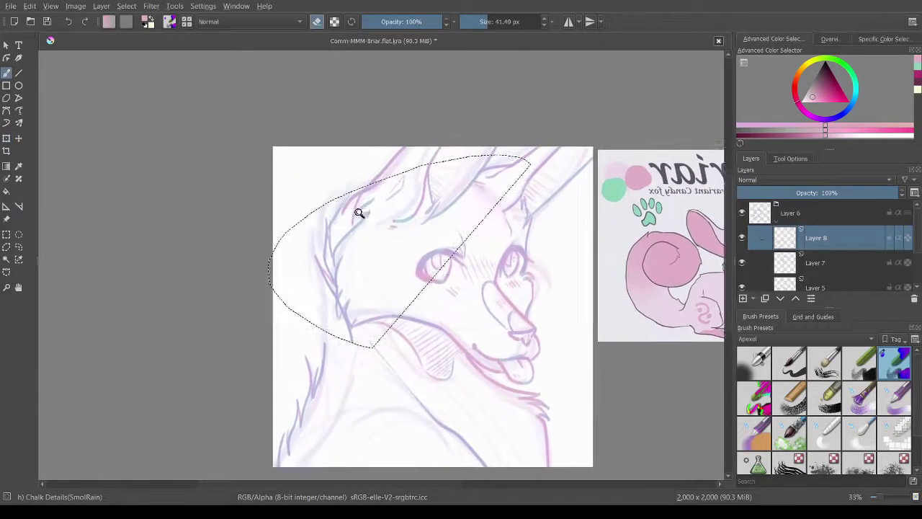
scroll(373, 168, up, 3)
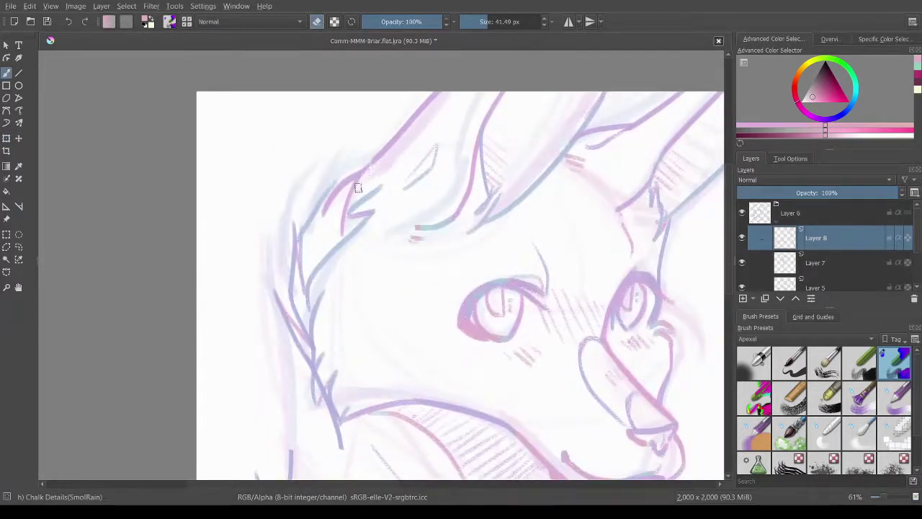
scroll(364, 198, down, 3)
mouse_move(345, 244)
mouse_down()
mouse_move(339, 209)
mouse_move(343, 267)
mouse_move(354, 244)
mouse_up()
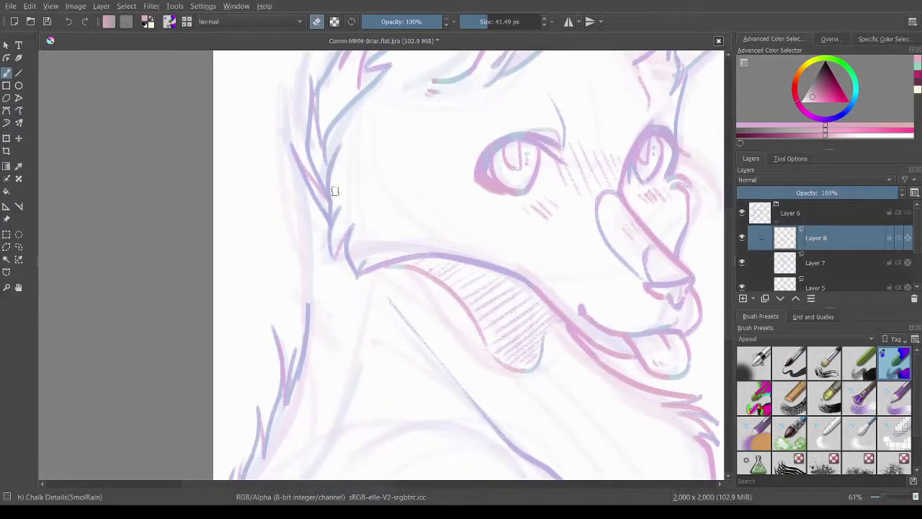
key(m)
scroll(411, 219, down, 3)
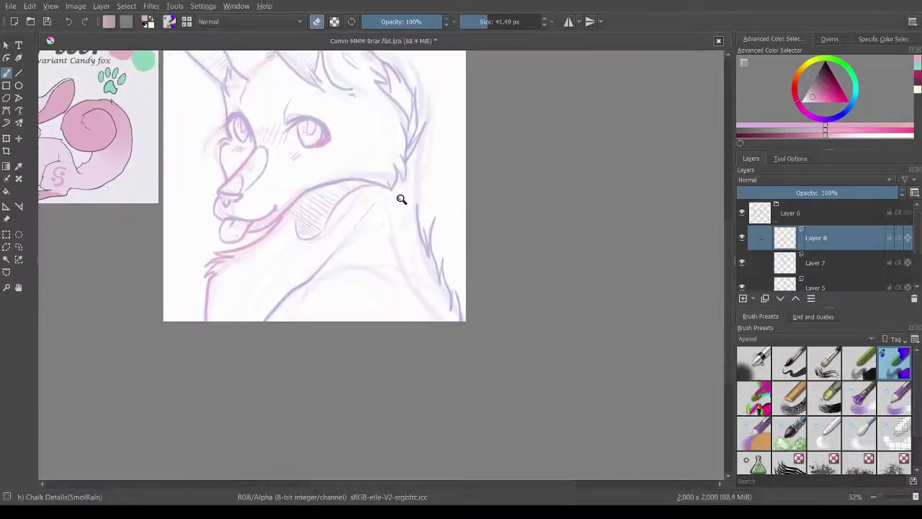
Draw a new back-of-neck line from the cheek tuft to the lower fur, erasing the old neck line and its upper tufts
scroll(382, 223, up, 4)
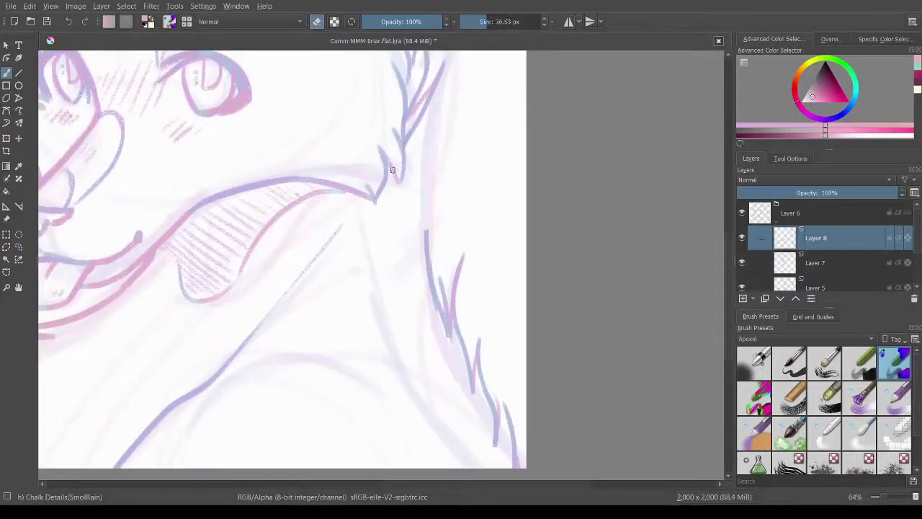
mouse_move(393, 171)
mouse_down()
mouse_move(441, 330)
mouse_move(411, 277)
mouse_move(429, 331)
mouse_up()
key(e)
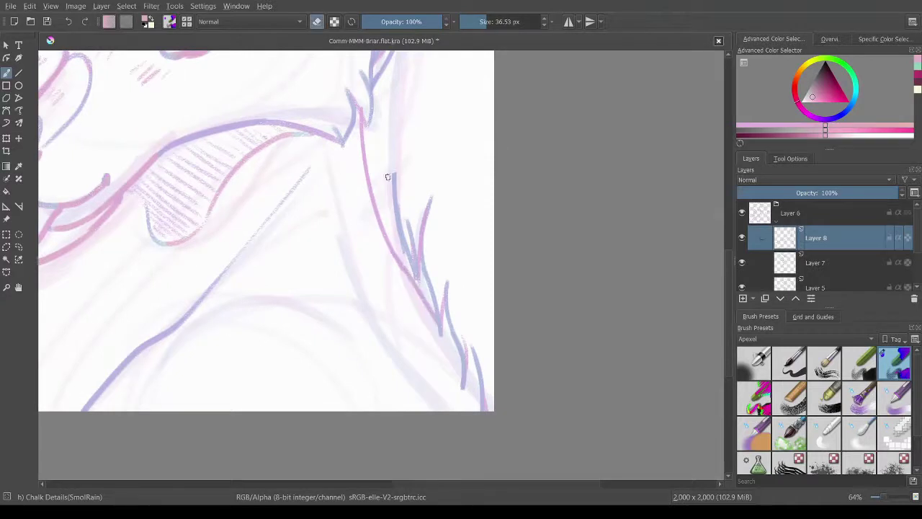
mouse_move(391, 174)
mouse_down()
mouse_move(416, 255)
mouse_move(410, 216)
mouse_up()
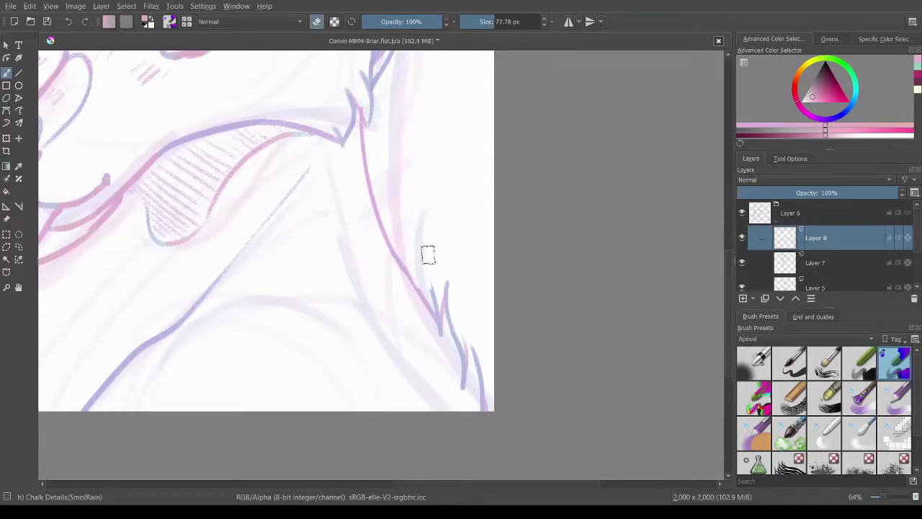
key(e)
drag(408, 278, 440, 309)
key(bracketleft)
scroll(438, 326, down, 5)
scroll(416, 178, up, 3)
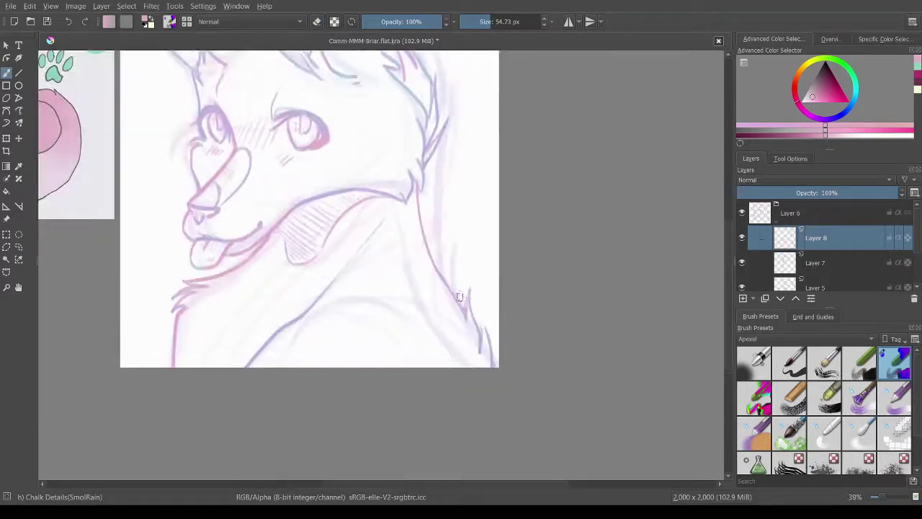
key(e)
key(bracketleft)
key(e)
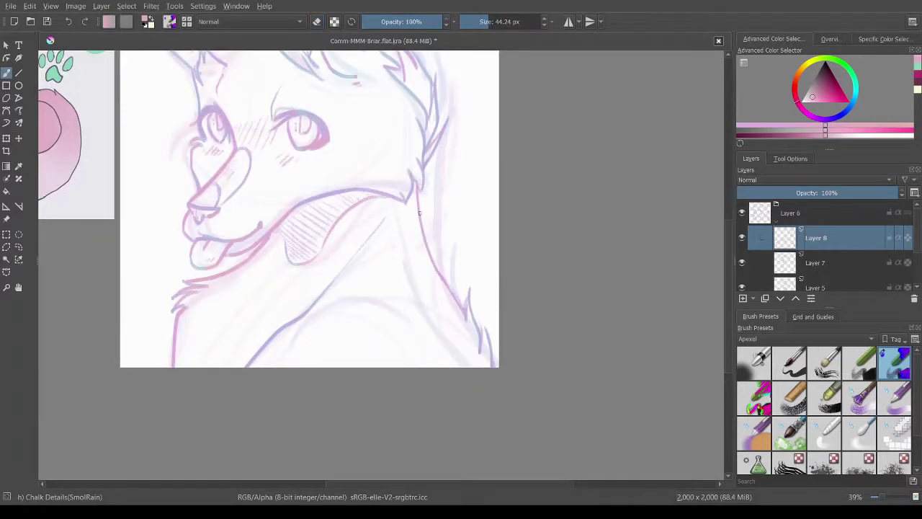
click(825, 40)
click(799, 39)
scroll(418, 223, down, 2)
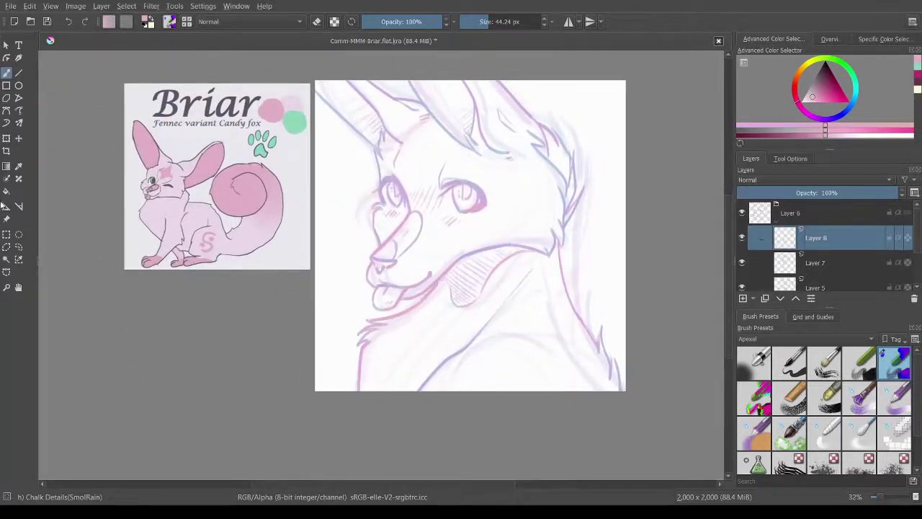
Lasso the front neck and chest line on Layer 8, rotate and move it inward to slim the neck, and clear the selection
click(19, 246)
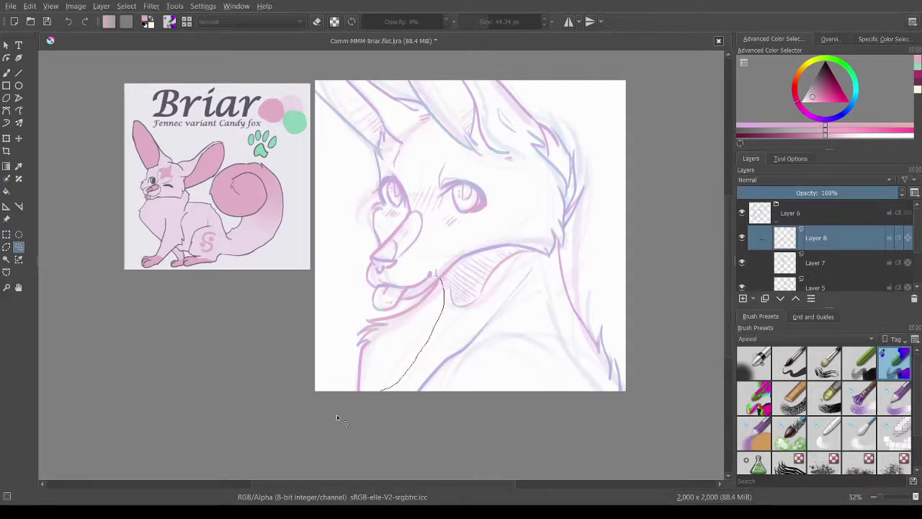
drag(336, 418, 299, 292)
key(ctrl+t)
drag(373, 269, 383, 318)
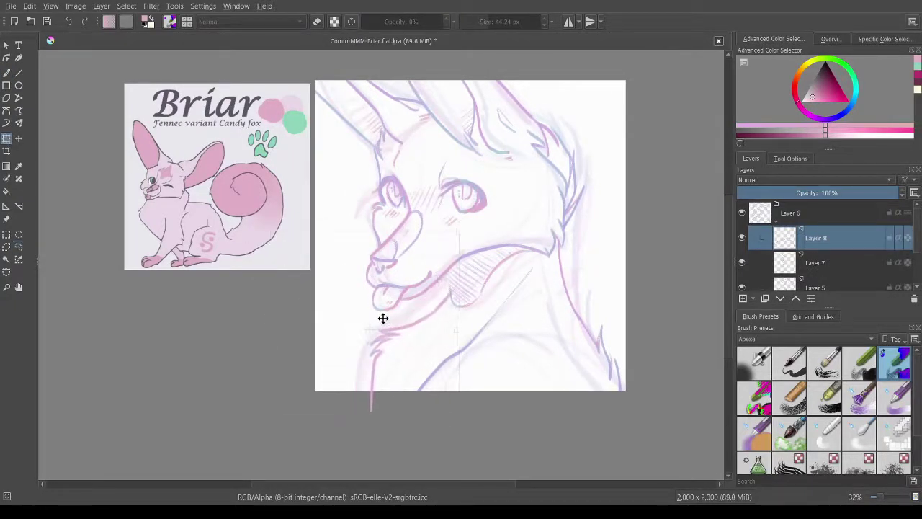
mouse_move(490, 288)
mouse_down()
mouse_move(483, 277)
mouse_move(467, 286)
mouse_up()
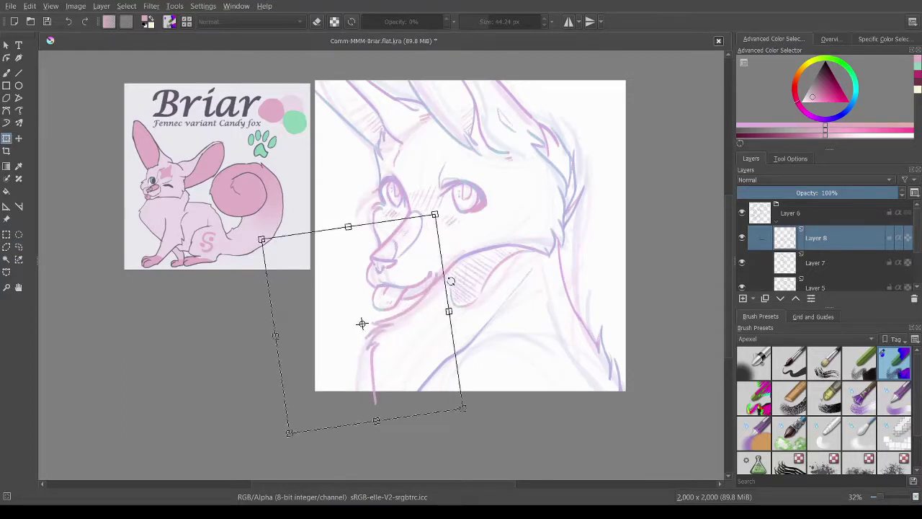
mouse_move(361, 323)
mouse_down()
mouse_move(439, 264)
mouse_move(424, 292)
mouse_move(439, 298)
mouse_up()
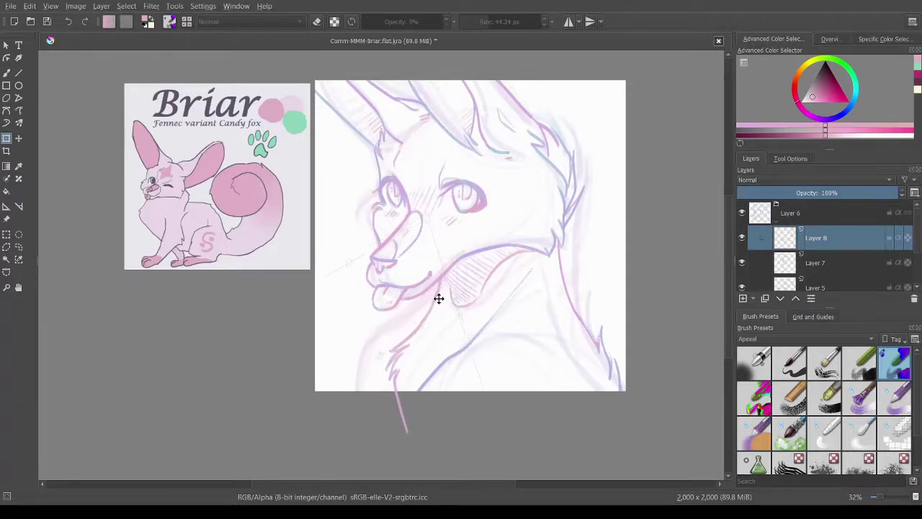
key(b)
scroll(510, 304, down, 2)
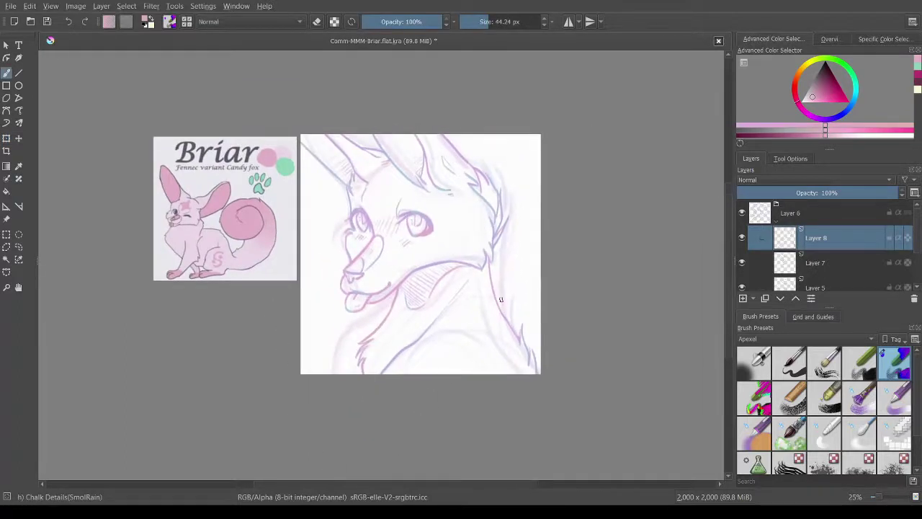
scroll(502, 313, up, 2)
scroll(412, 285, up, 1)
key(ctrl+shift+a)
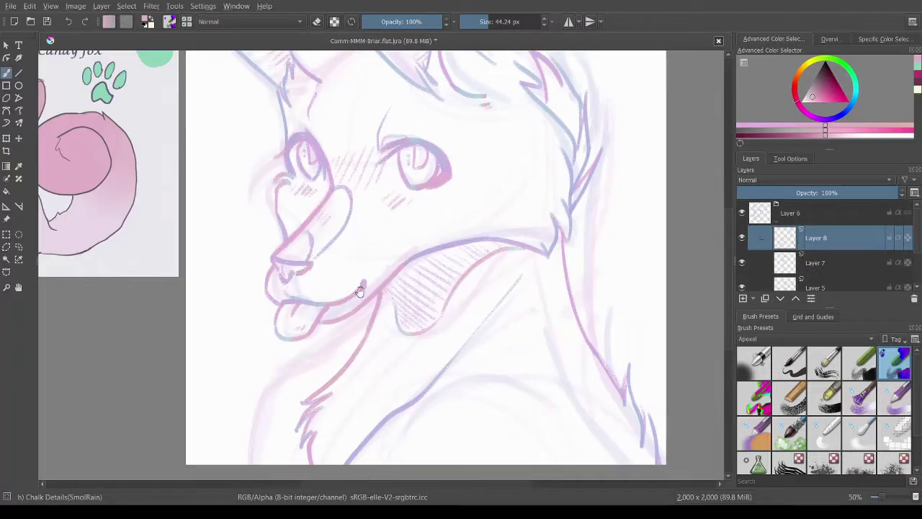
Add light shading strokes beside the shoulder line while comparing the neck in the mirrored and normal views
scroll(441, 188, up, 1)
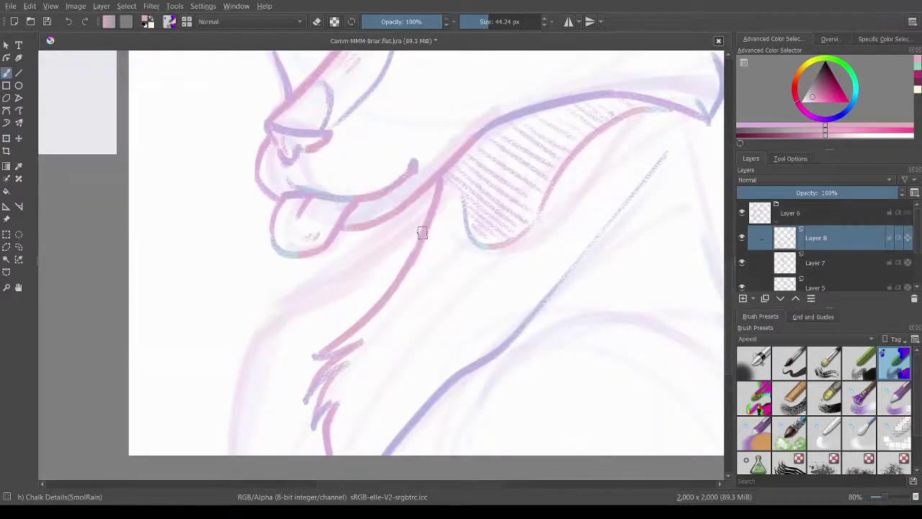
scroll(412, 241, down, 5)
key(m)
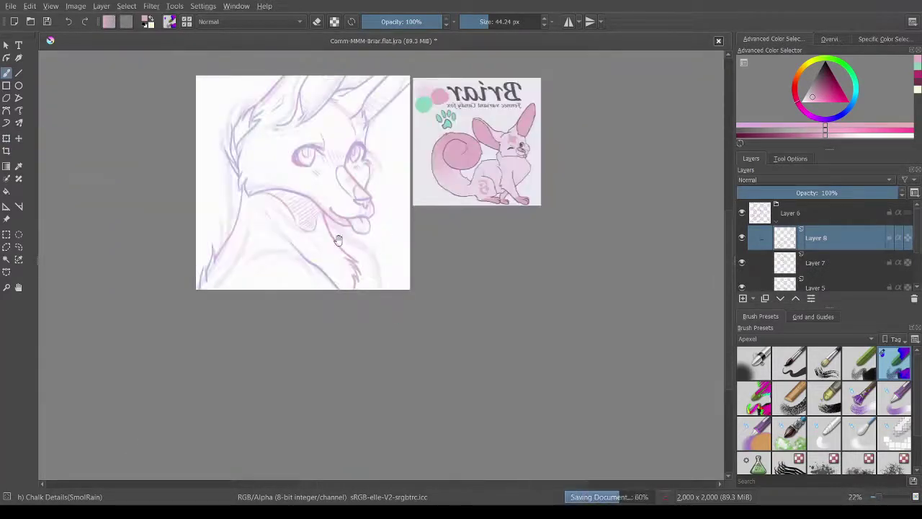
scroll(327, 222, up, 3)
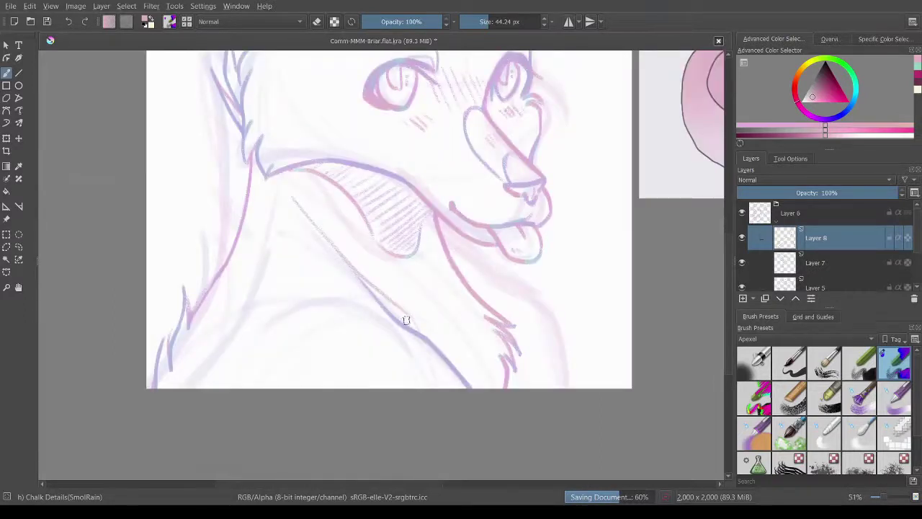
scroll(387, 304, down, 2)
key(m)
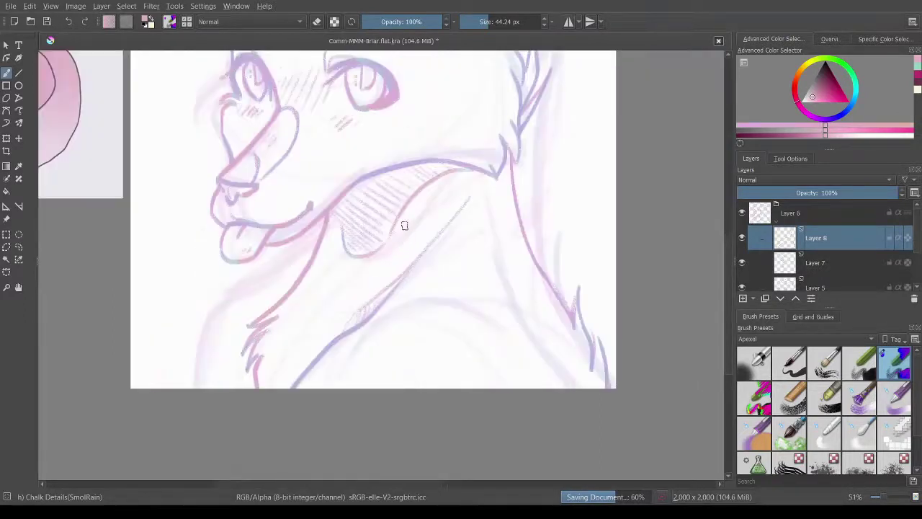
scroll(415, 288, down, 3)
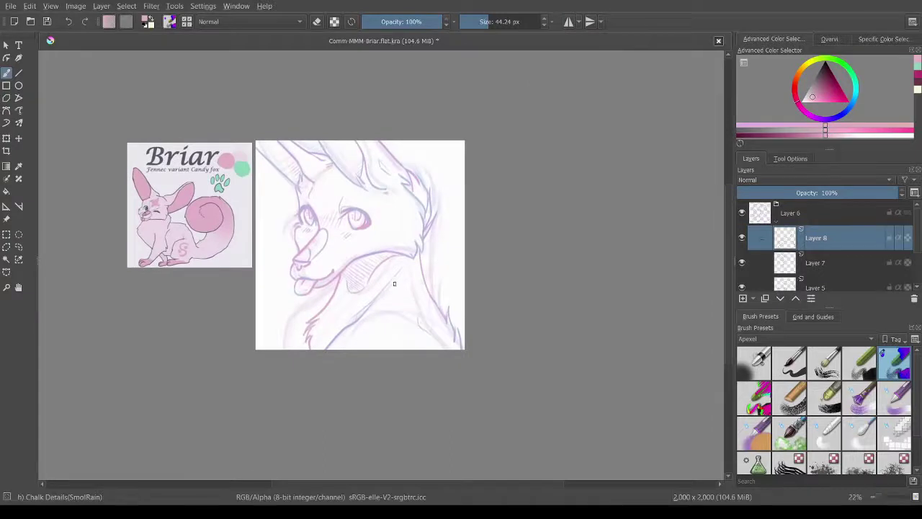
Save the document, collapse the Layer 6 group and hide the old rough sketch on Layer 1
scroll(412, 309, up, 2)
drag(423, 311, 445, 320)
key(ctrl+s)
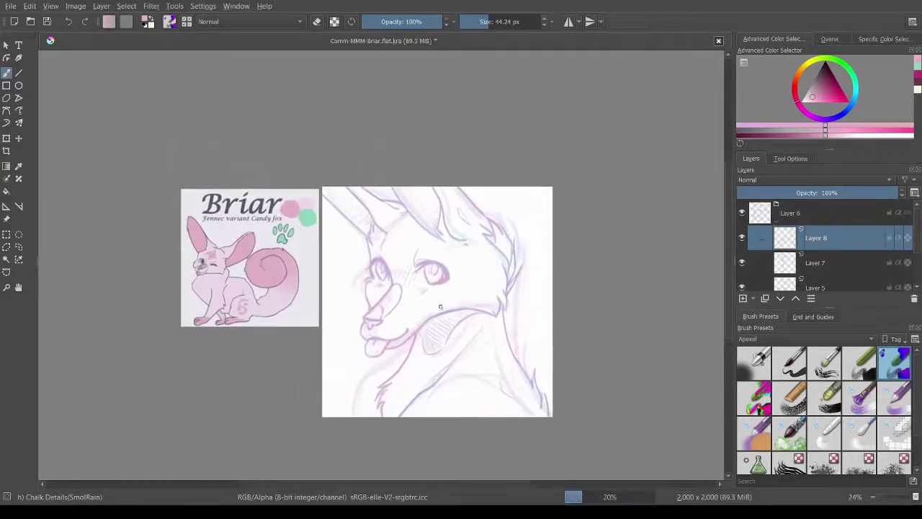
click(774, 226)
click(742, 237)
scroll(529, 262, up, 1)
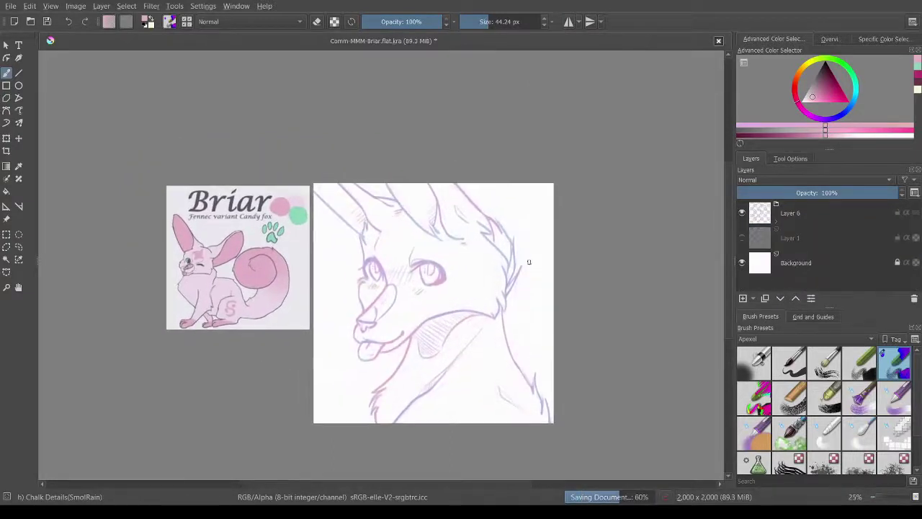
drag(529, 261, 521, 244)
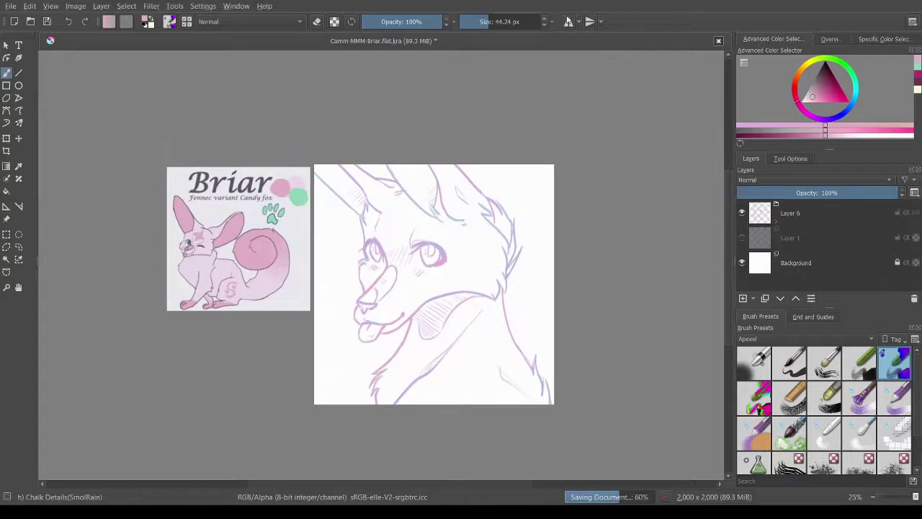
key(ctrl+s)
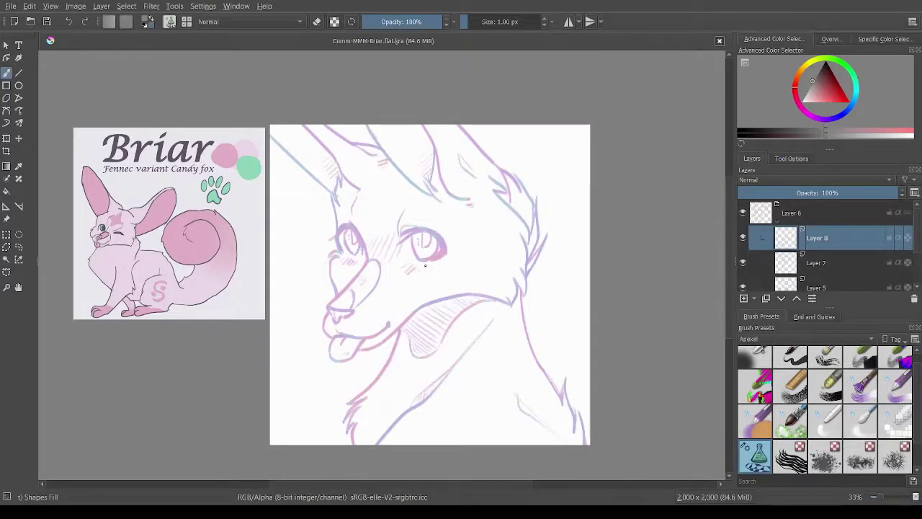
Check the sketch in the mirrored view, restore the normal view and show the canvas overview
key(m)
key(m)
click(829, 38)
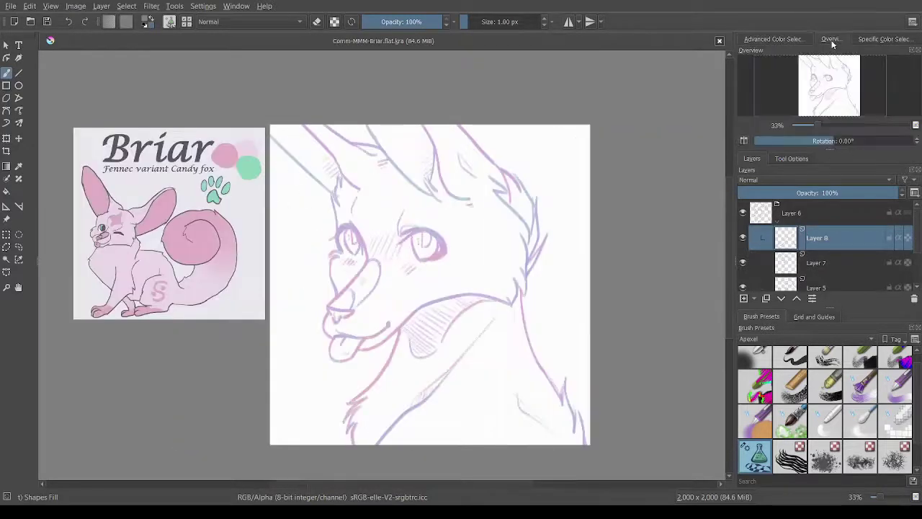
scroll(453, 257, up, 2)
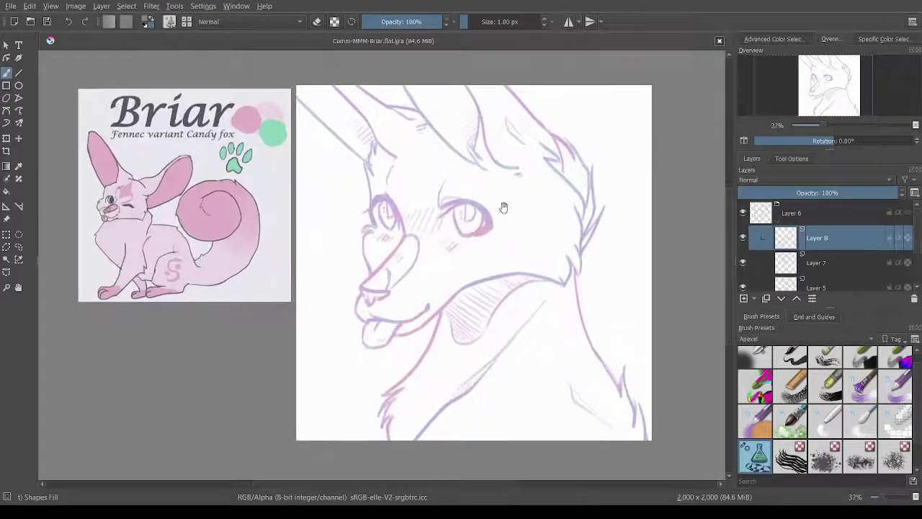
Duplicate the Layer 6 group, hide the original and merge the copy into a single layer, keeping only one merged copy
click(793, 216)
key(ctrl+j)
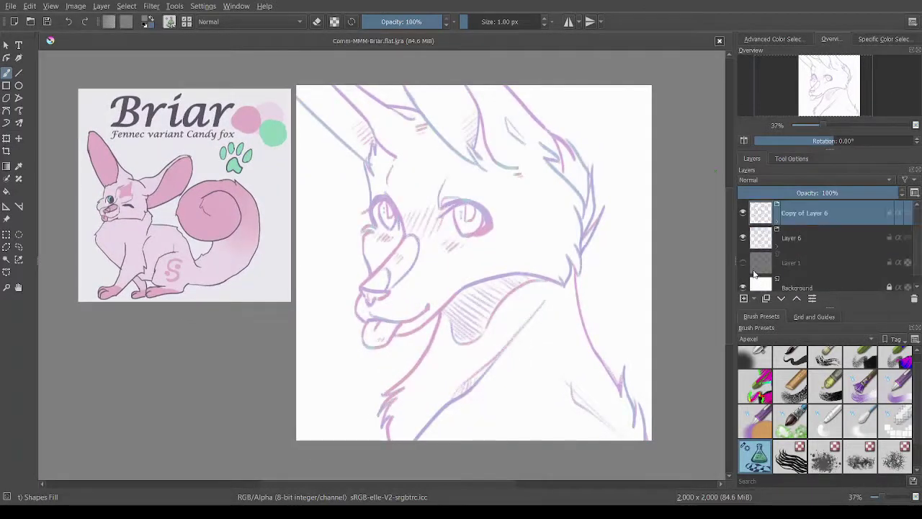
click(743, 239)
key(ctrl+e)
drag(807, 215, 508, 220)
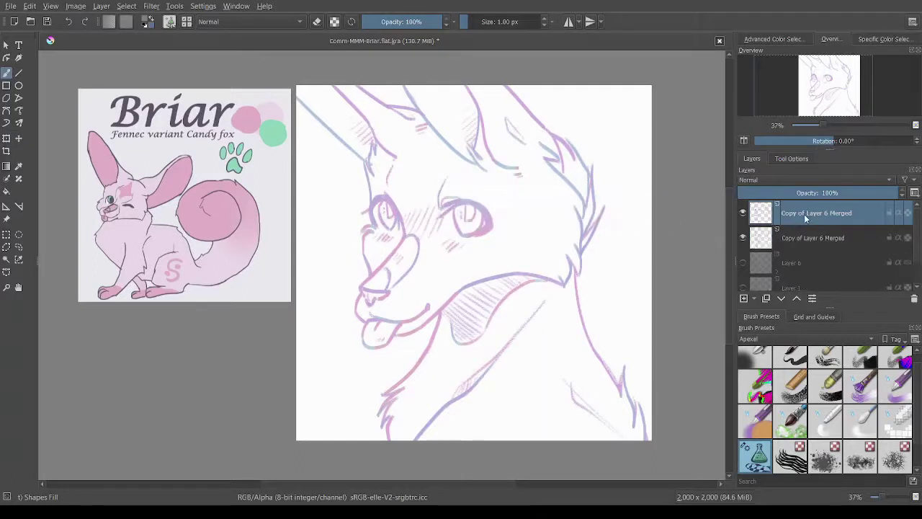
key(ctrl+z)
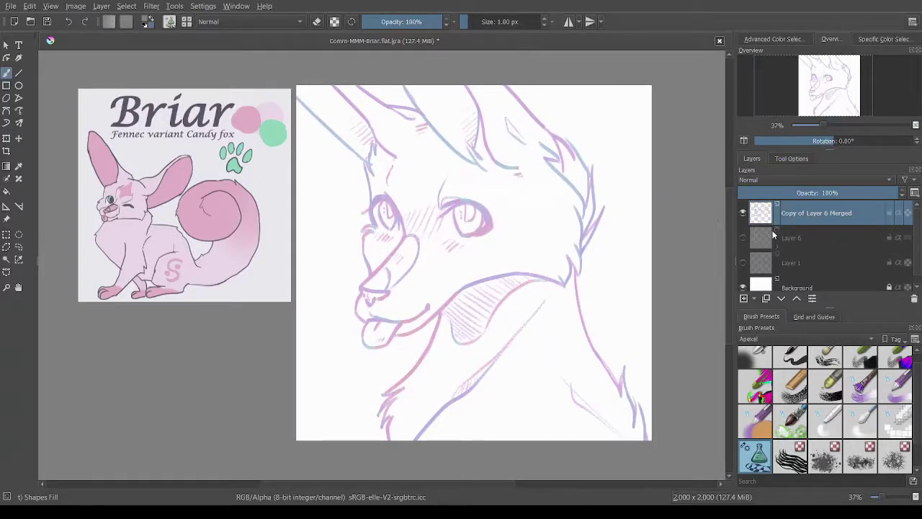
click(743, 238)
click(743, 238)
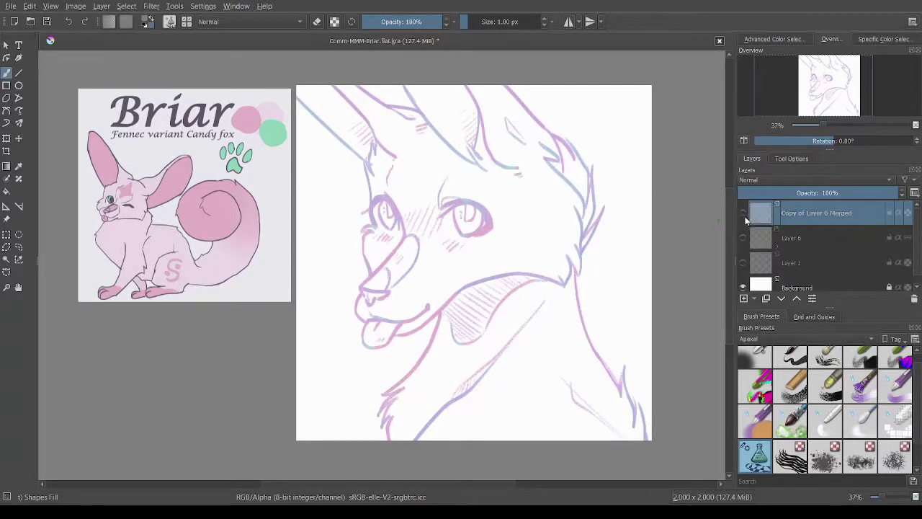
click(742, 213)
click(742, 213)
With the Chalk Details brush in erase mode, remove the old jawline above the hatched neck shading in the mirrored view
mouse_move(436, 228)
mouse_down()
mouse_move(422, 216)
mouse_move(450, 238)
mouse_up()
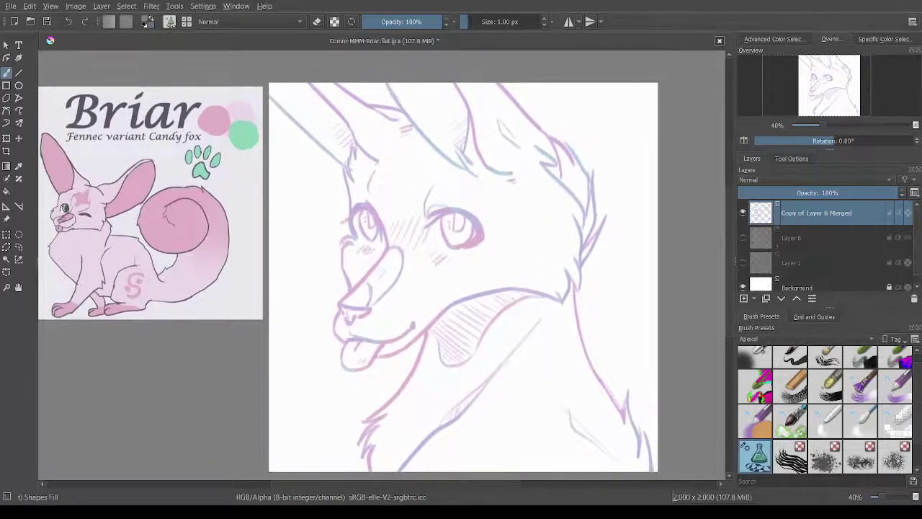
mouse_move(469, 331)
mouse_down()
mouse_move(442, 267)
mouse_move(432, 206)
mouse_move(487, 278)
mouse_move(383, 287)
mouse_move(396, 292)
mouse_move(184, 203)
mouse_up()
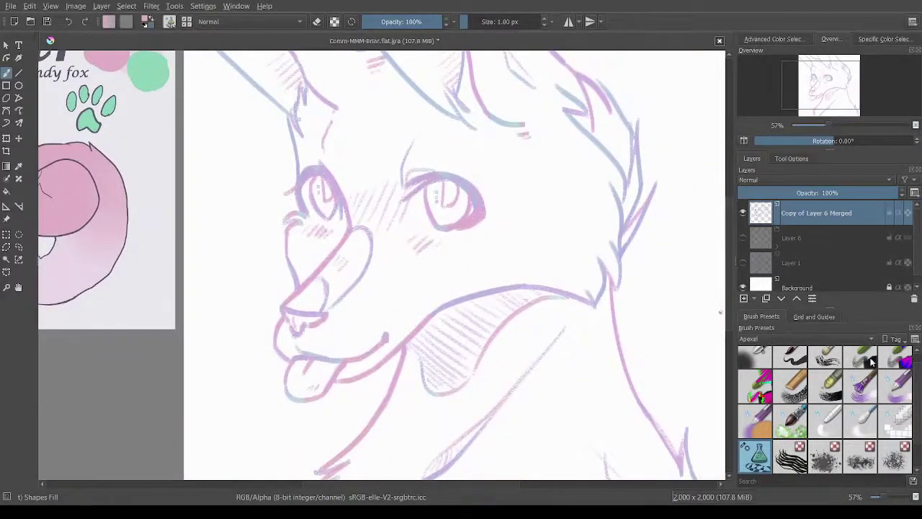
key(slash)
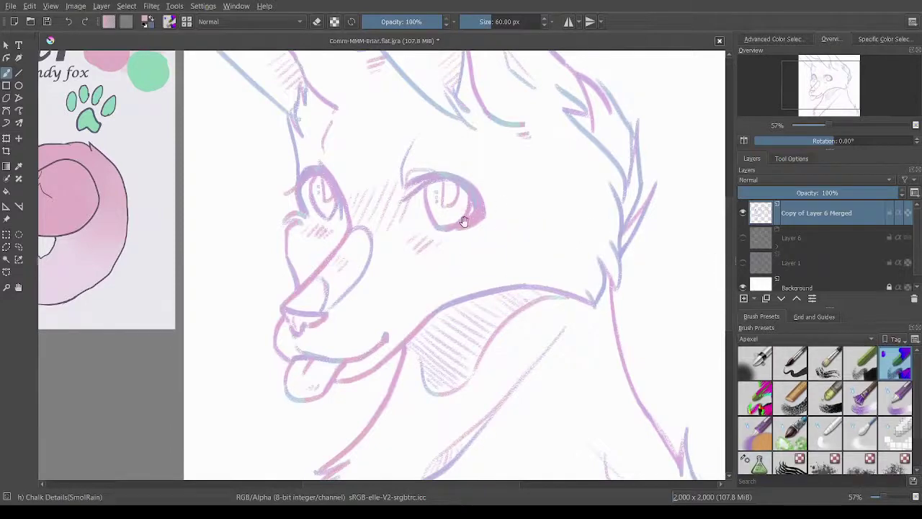
scroll(465, 216, up, 2)
mouse_move(479, 263)
mouse_down()
mouse_move(469, 350)
mouse_move(437, 276)
mouse_move(457, 260)
mouse_move(440, 264)
mouse_move(466, 263)
mouse_move(474, 295)
mouse_move(477, 243)
mouse_move(457, 247)
mouse_move(576, 195)
mouse_move(494, 195)
mouse_up()
key(e)
key(e)
key(e)
key(m)
key(minus)
key(minus)
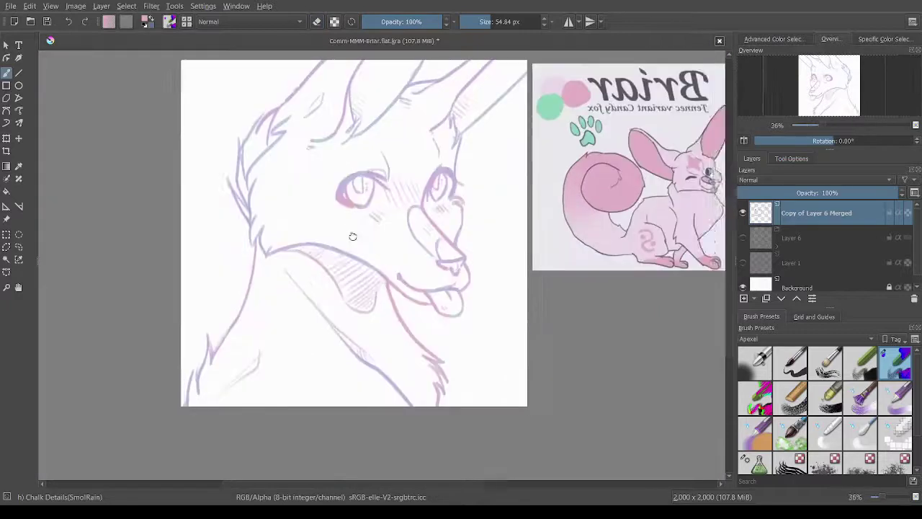
key(plus)
key(e)
drag(295, 299, 380, 322)
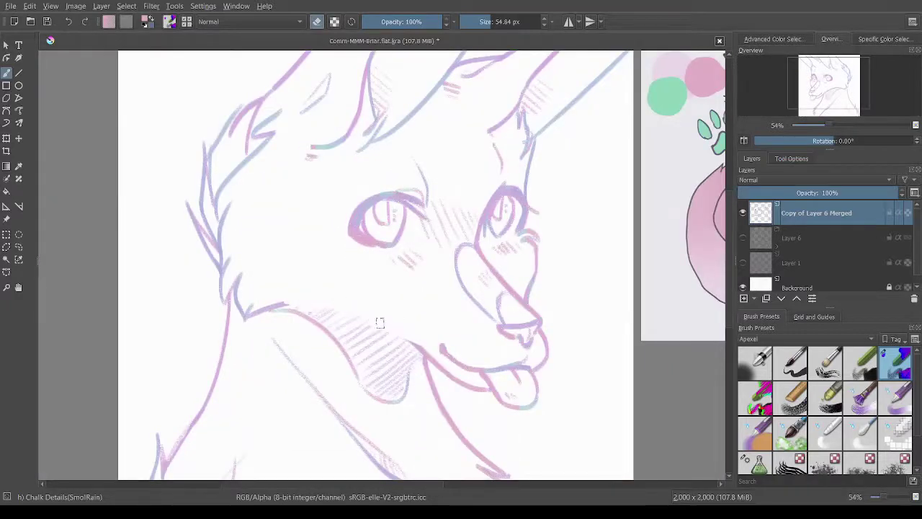
Draw a straighter jawline from the cheek tuft down to the corner of the mouth
key(e)
drag(291, 305, 349, 321)
mouse_move(288, 303)
mouse_down()
mouse_move(275, 298)
mouse_move(380, 344)
mouse_move(362, 322)
mouse_move(262, 281)
mouse_up()
key(e)
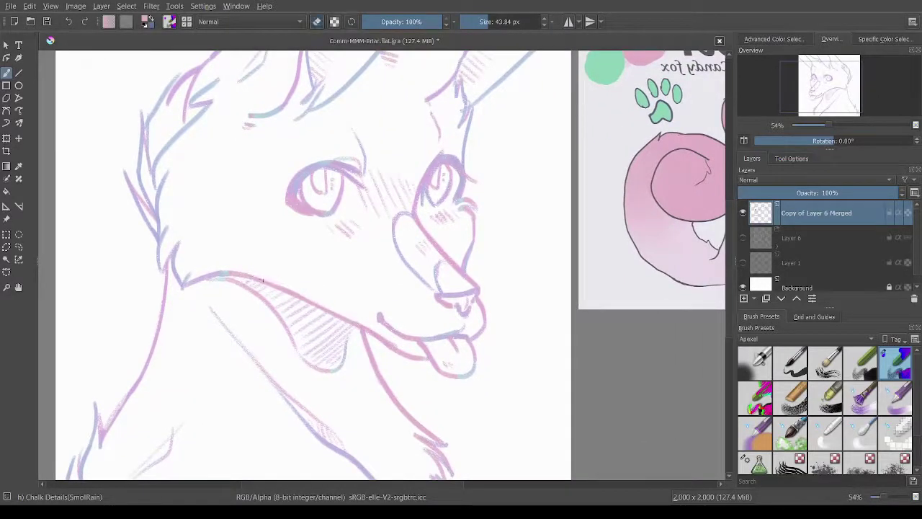
Restore the unmirrored view and clean up the edge of the new jawline near the mouth with the eraser
key(m)
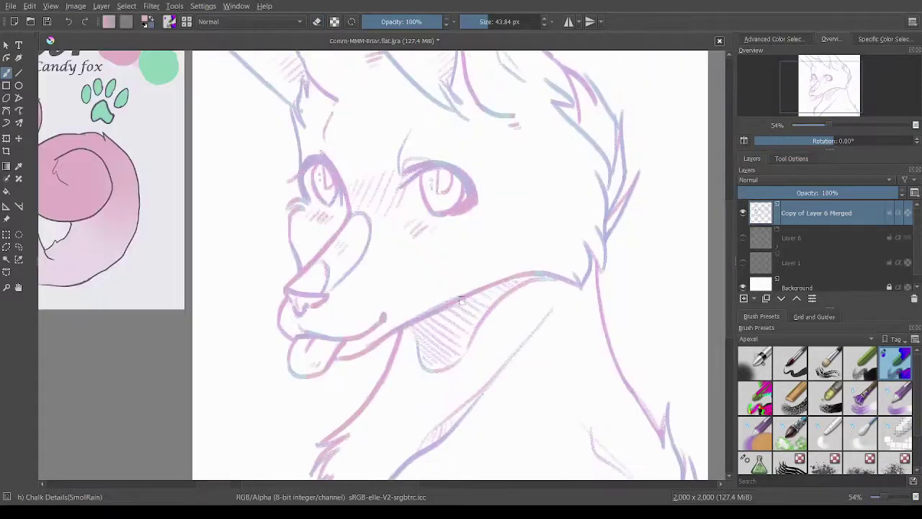
scroll(448, 241, up, 4)
drag(410, 225, 364, 250)
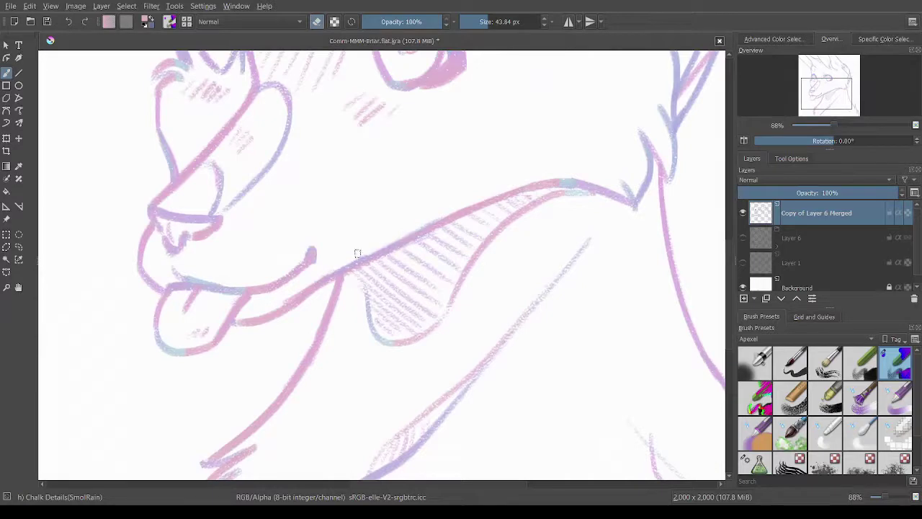
key(e)
Lasso the far ear on the merged layer, rotate it slightly clockwise, adjust its position and apply the transform
drag(423, 183, 529, 196)
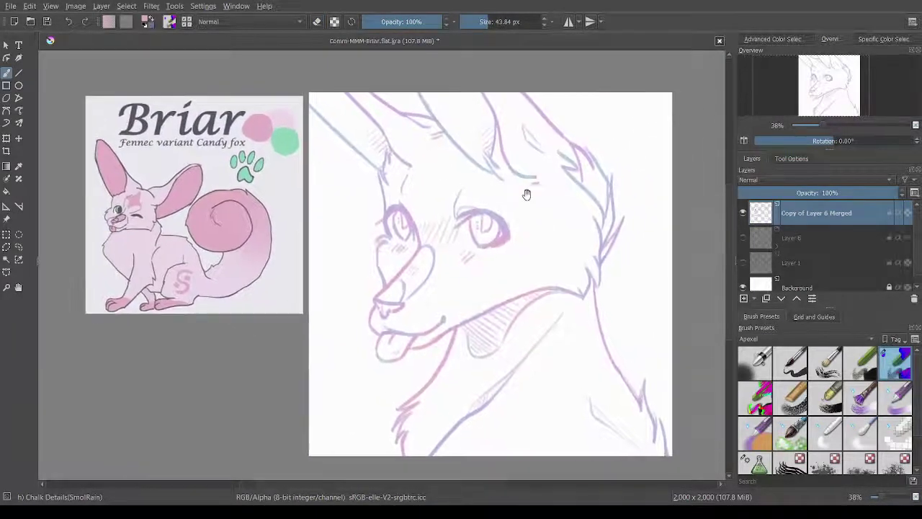
click(23, 248)
drag(386, 202, 422, 200)
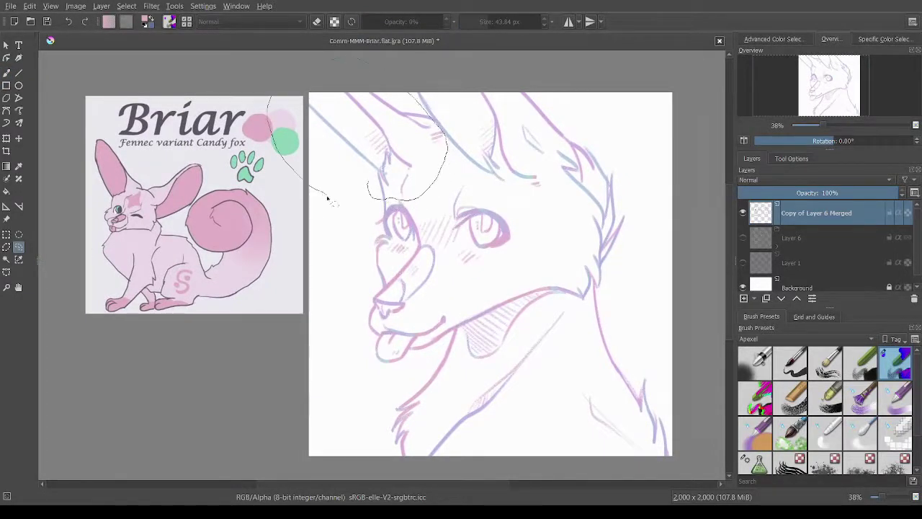
key(ctrl+t)
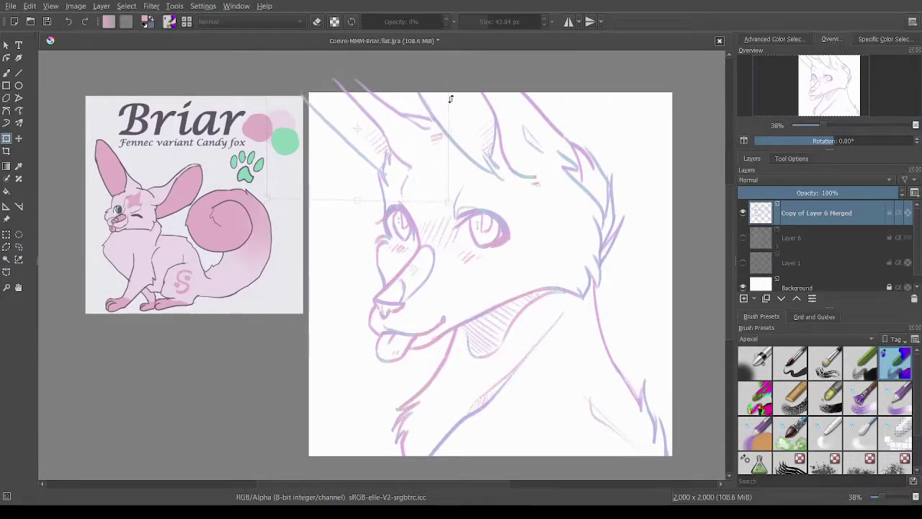
drag(490, 124, 499, 131)
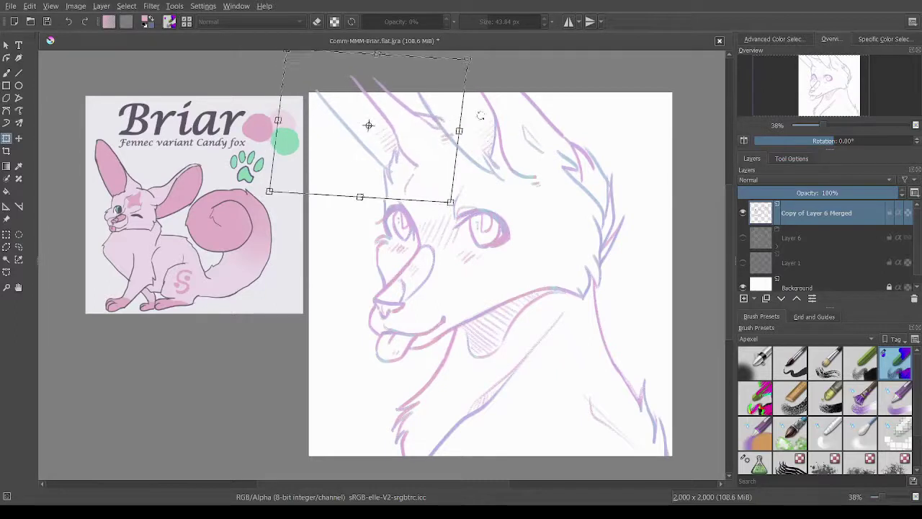
drag(370, 127, 447, 145)
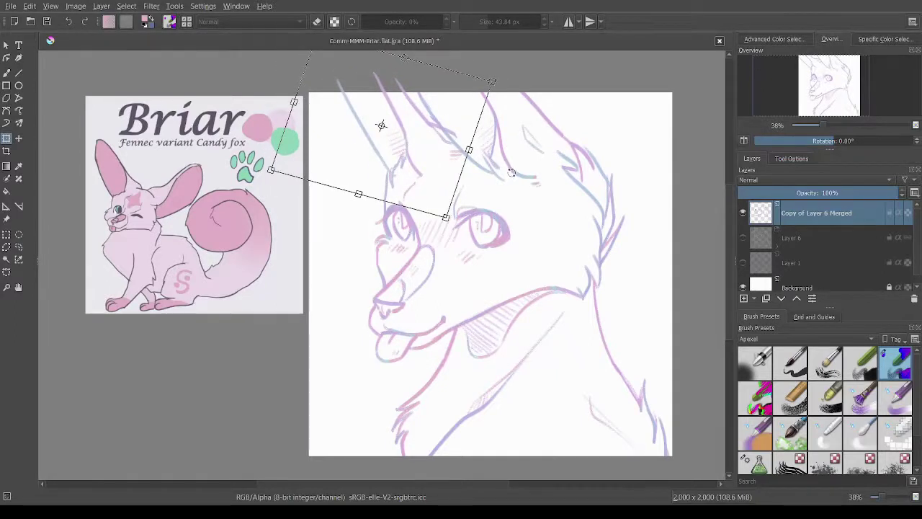
drag(502, 162, 483, 134)
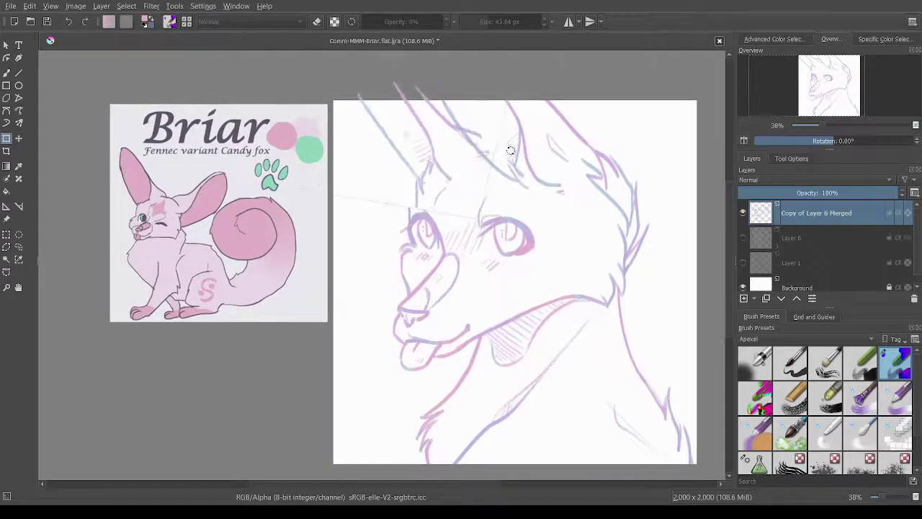
drag(443, 162, 433, 165)
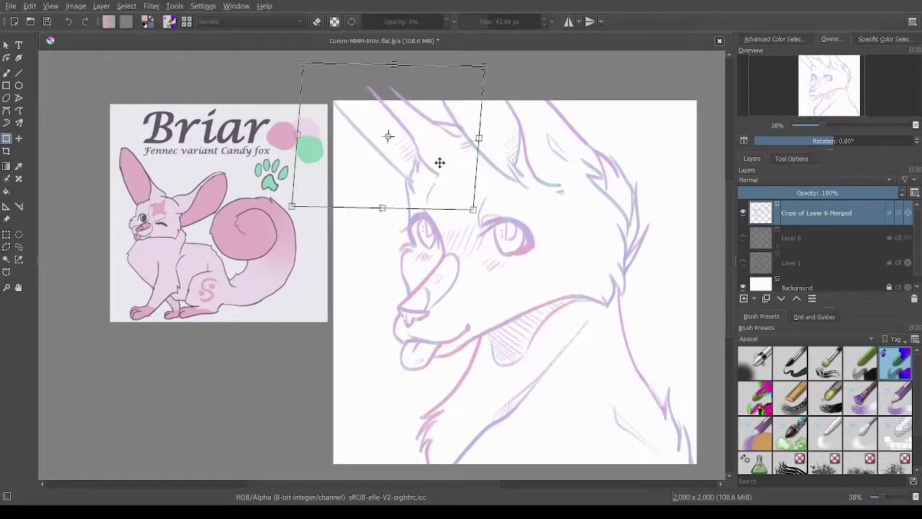
key(b)
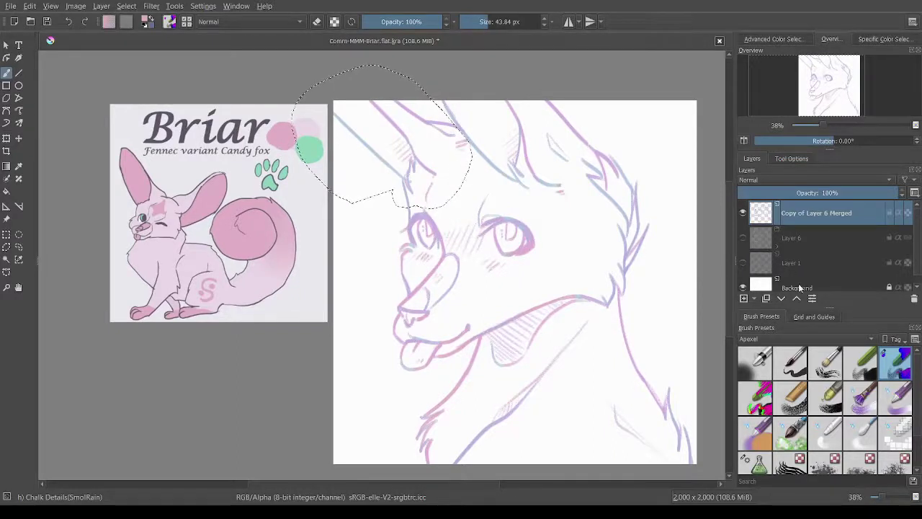
Duplicate the merged sketch layer, hide the lower copy and clear the ear selection
click(765, 298)
click(743, 238)
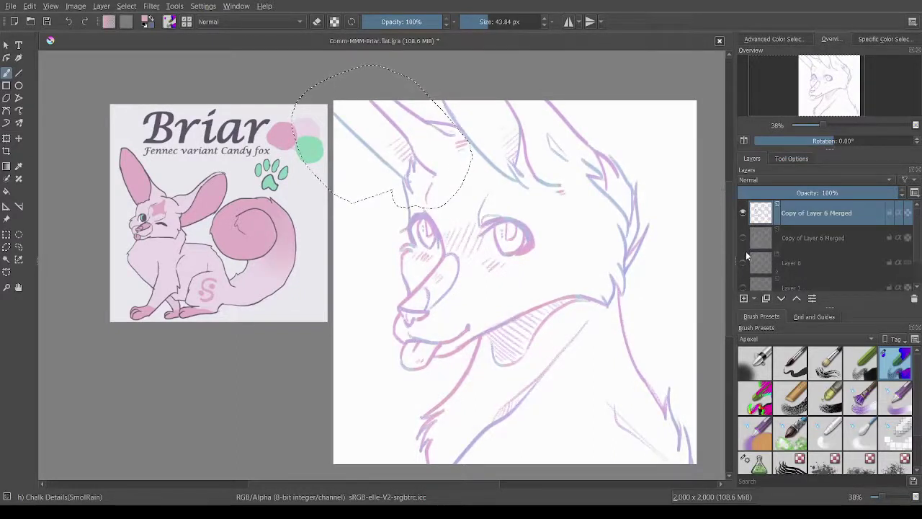
key(ctrl+shift+a)
Start a Liquify transform on the duplicated sketch layer and reshape the base and inner line of the far ear
key(ctrl+t)
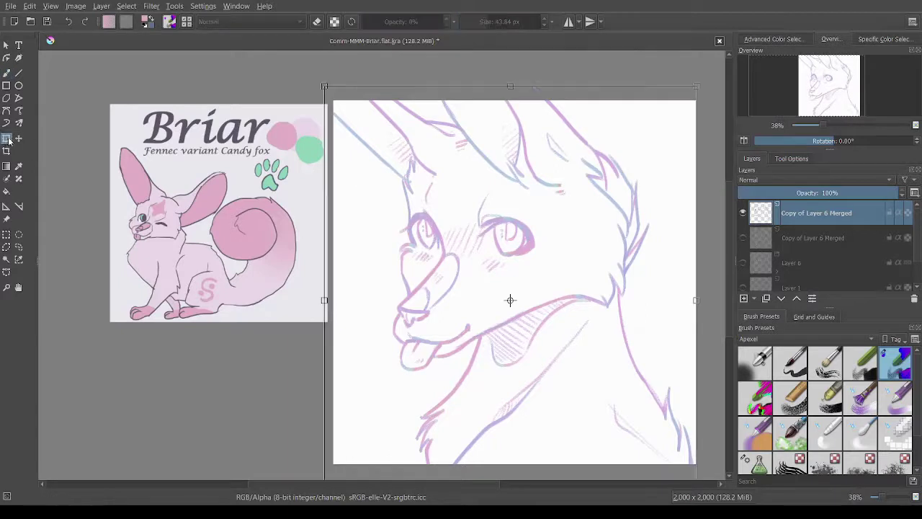
click(802, 161)
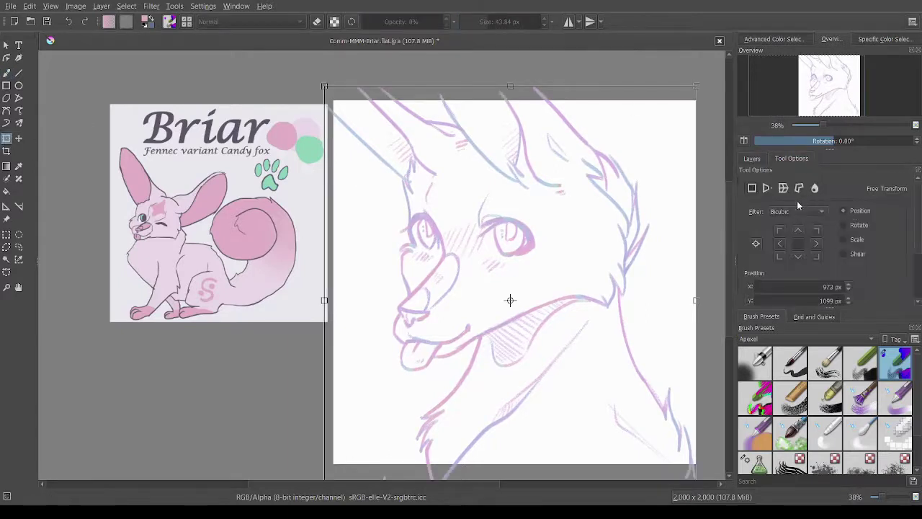
click(815, 188)
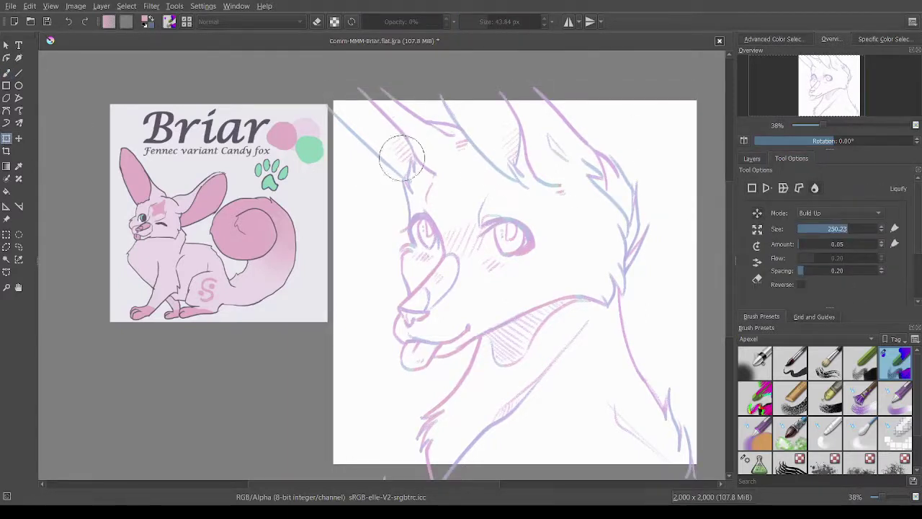
mouse_move(415, 143)
mouse_down()
mouse_move(399, 149)
mouse_move(394, 130)
mouse_up()
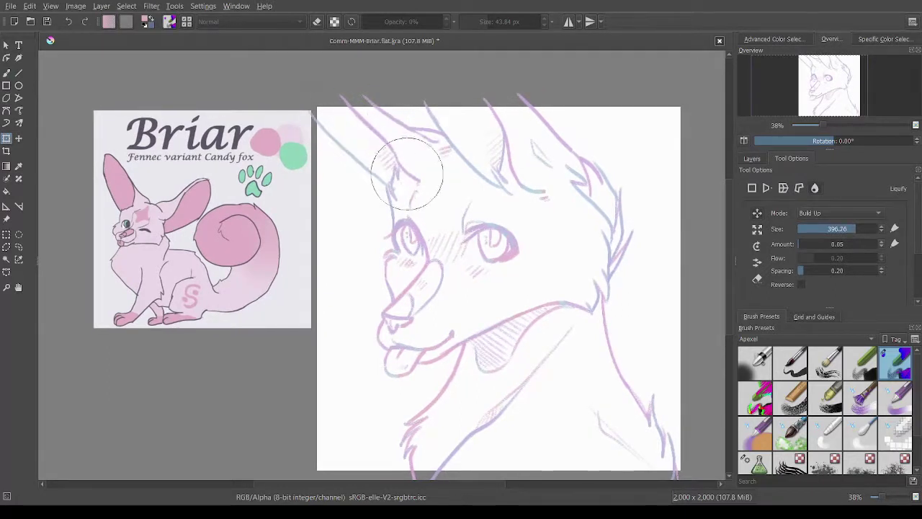
mouse_move(421, 186)
mouse_down()
mouse_move(396, 201)
mouse_move(393, 175)
mouse_move(408, 196)
mouse_move(391, 210)
mouse_move(394, 168)
mouse_up()
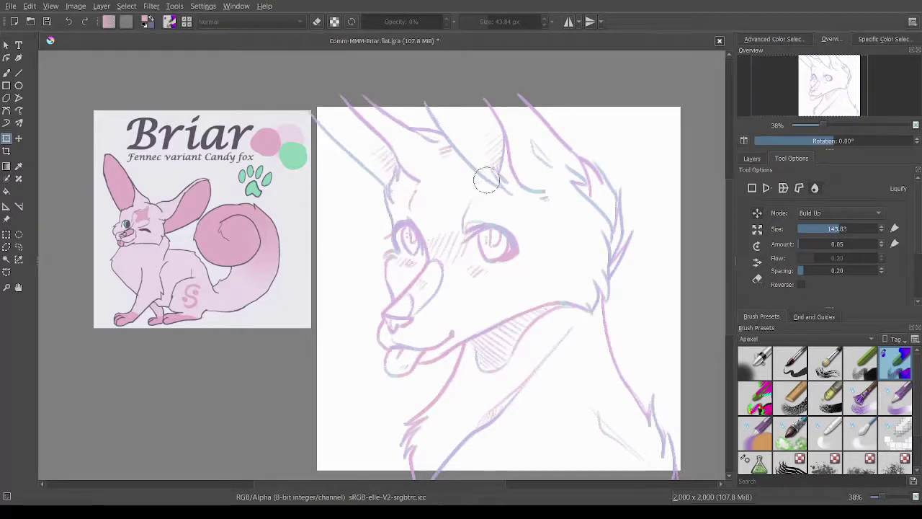
drag(437, 189, 375, 187)
Shrink the Liquify brush and refine the lines of the face and jaw on the duplicated sketch
drag(490, 213, 425, 183)
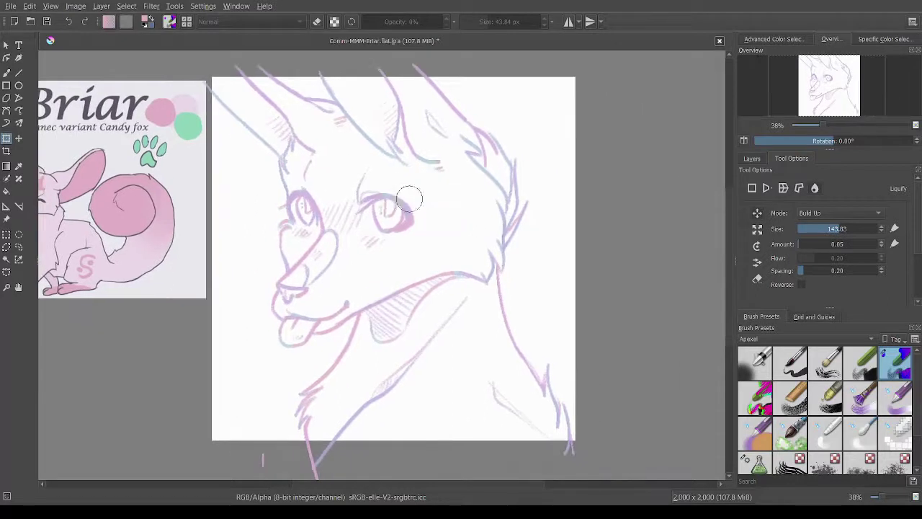
key(bracketright)
key(bracketright)
key(bracketright)
key(bracketright)
key(bracketright)
key(bracketright)
mouse_move(389, 213)
mouse_down()
mouse_move(410, 198)
mouse_move(390, 224)
mouse_move(387, 215)
mouse_move(403, 224)
mouse_move(459, 175)
mouse_move(493, 166)
mouse_move(454, 192)
mouse_move(455, 183)
mouse_move(448, 196)
mouse_move(466, 182)
mouse_move(482, 200)
mouse_move(459, 235)
mouse_move(332, 308)
mouse_move(349, 288)
mouse_move(345, 329)
mouse_move(361, 316)
mouse_move(411, 331)
mouse_move(337, 311)
mouse_move(343, 302)
mouse_move(407, 322)
mouse_move(345, 298)
mouse_move(328, 308)
mouse_move(359, 312)
mouse_move(348, 319)
mouse_move(340, 318)
mouse_move(417, 299)
mouse_up()
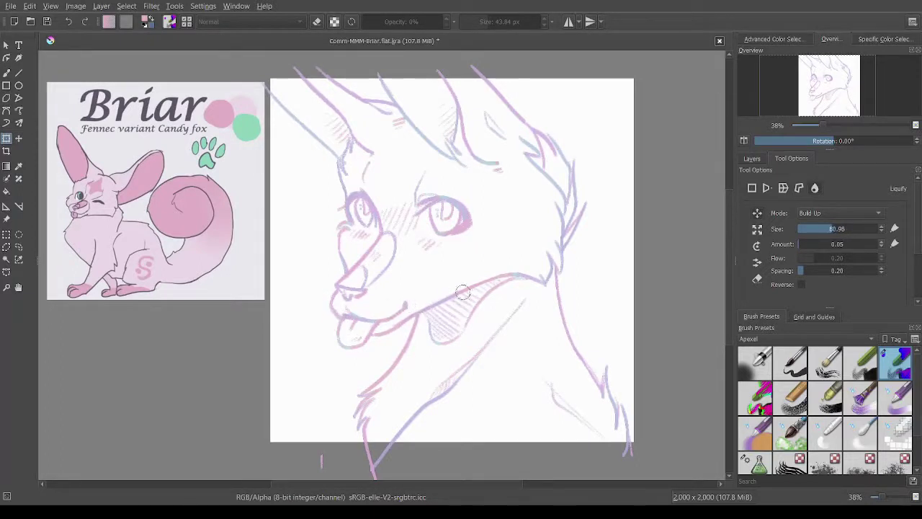
Reshape the near ear and the adjoining cheek fur with a larger Liquify brush
drag(478, 244, 437, 289)
drag(374, 177, 347, 133)
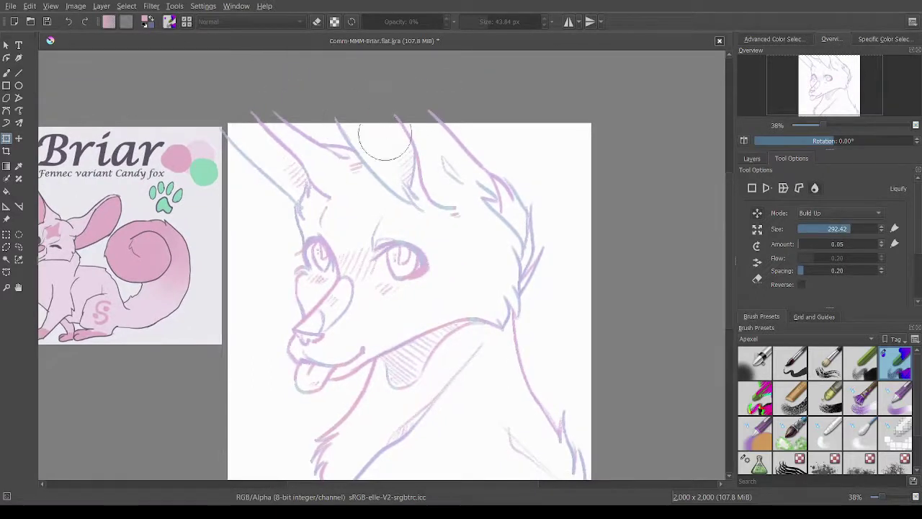
drag(423, 141, 504, 141)
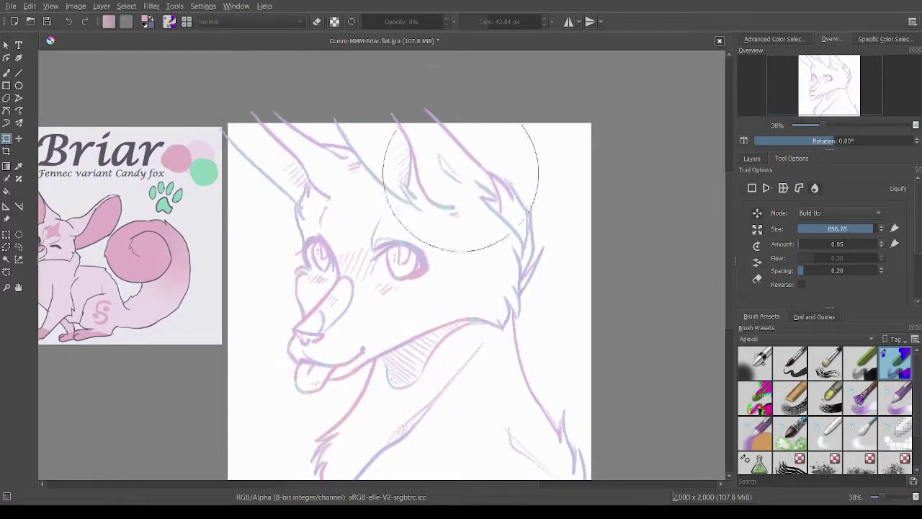
drag(467, 253, 530, 197)
mouse_move(567, 193)
mouse_down()
mouse_move(606, 215)
mouse_move(581, 247)
mouse_move(609, 213)
mouse_move(591, 220)
mouse_move(599, 245)
mouse_move(592, 208)
mouse_move(597, 221)
mouse_move(605, 186)
mouse_move(592, 207)
mouse_move(595, 157)
mouse_move(569, 159)
mouse_move(581, 135)
mouse_move(581, 227)
mouse_move(614, 272)
mouse_move(525, 243)
mouse_up()
Push the back of the neck, shoulder and chest lines into a smoother shape with Liquify and apply the transform
mouse_move(561, 276)
mouse_down()
mouse_move(564, 332)
mouse_move(596, 335)
mouse_up()
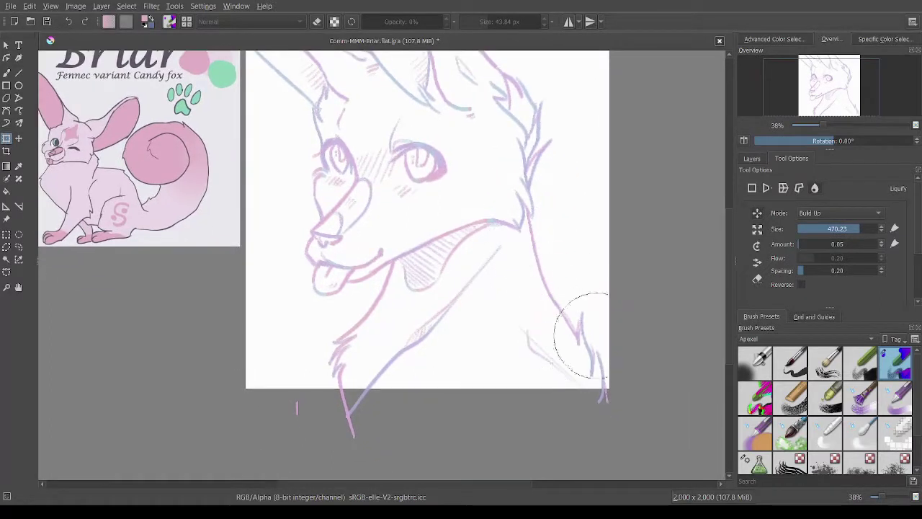
mouse_move(585, 380)
mouse_down()
mouse_move(559, 315)
mouse_move(542, 334)
mouse_move(565, 272)
mouse_move(443, 311)
mouse_up()
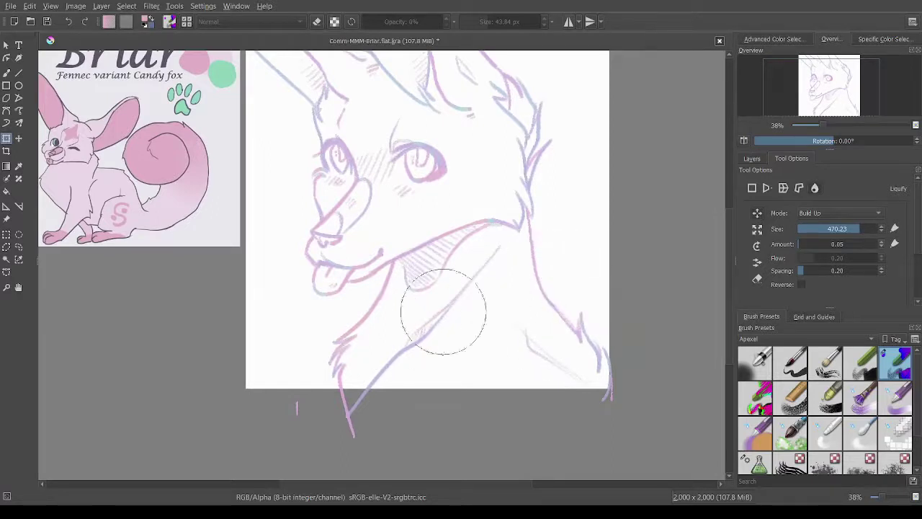
drag(566, 267, 564, 264)
mouse_move(364, 345)
mouse_down()
mouse_move(426, 340)
mouse_move(427, 392)
mouse_up()
key(bracketright)
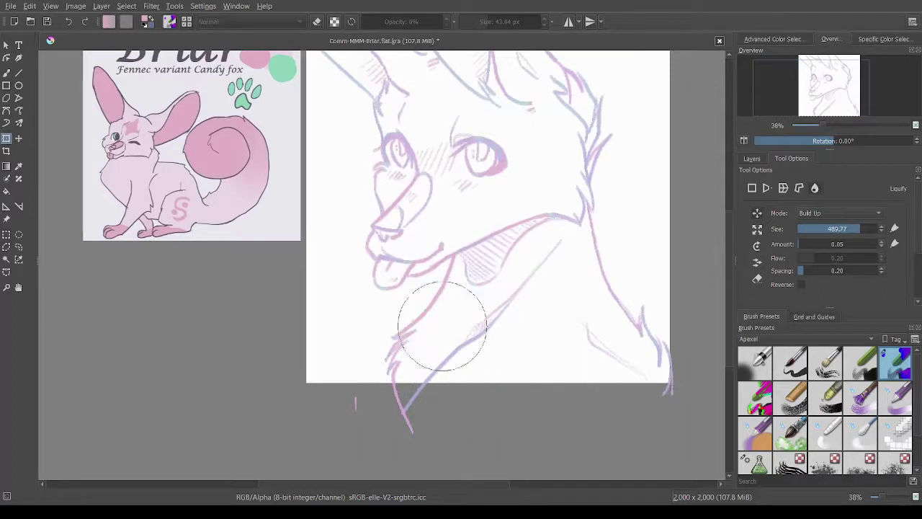
mouse_move(433, 239)
mouse_down()
mouse_move(425, 294)
mouse_move(363, 247)
mouse_up()
scroll(425, 293, down, 3)
scroll(447, 268, up, 2)
key(b)
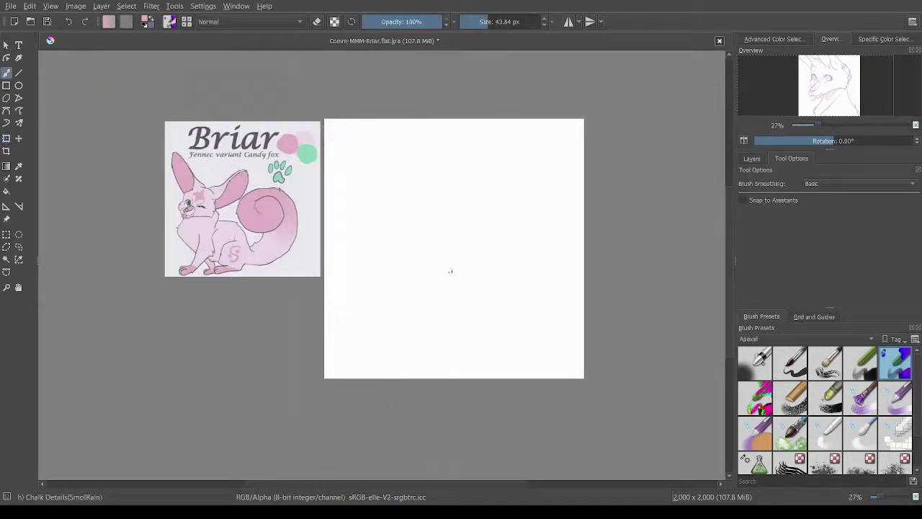
Compare the liquified sketch with the earlier version by switching the visibility of the two merged layers
drag(450, 270, 440, 304)
scroll(440, 305, up, 2)
click(751, 158)
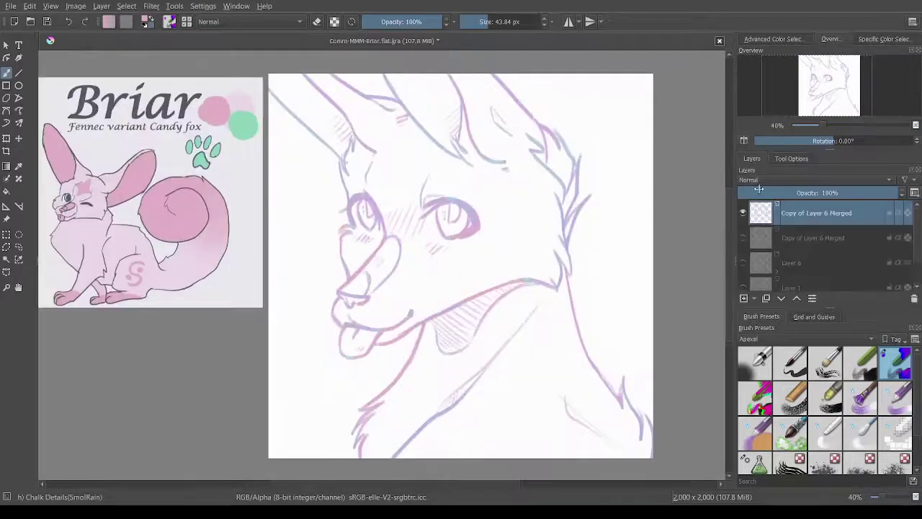
click(745, 213)
click(745, 214)
click(747, 238)
drag(358, 293, 409, 295)
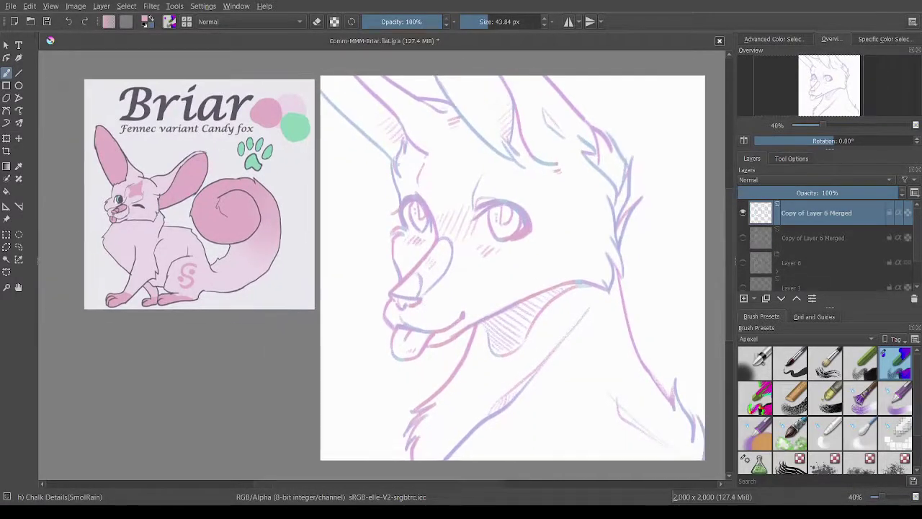
Lasso the near eye, rotate it slightly counter-clockwise, shift it a little toward the muzzle and apply the transform
click(18, 246)
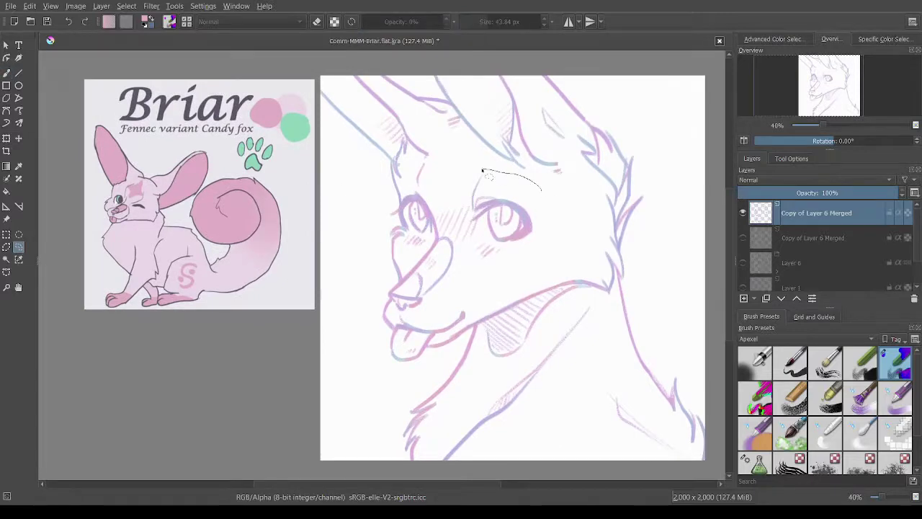
click(6, 138)
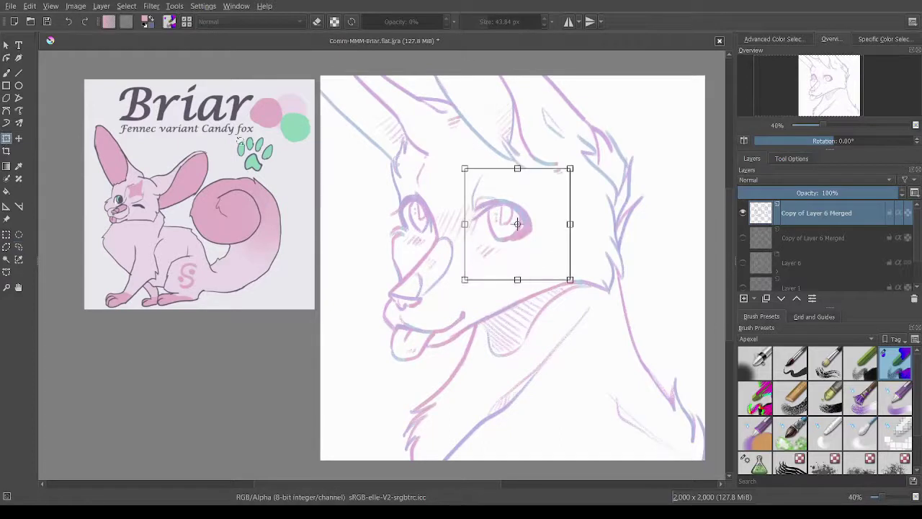
drag(590, 205, 506, 214)
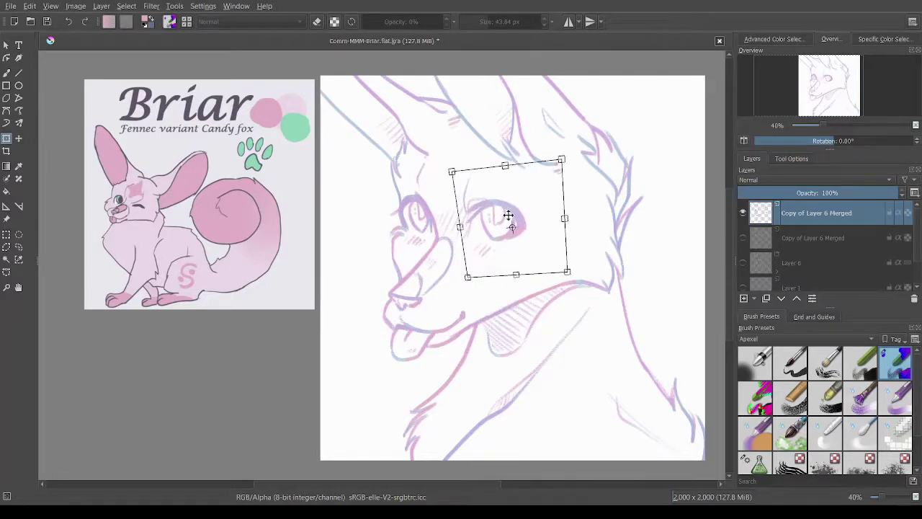
key(b)
Clear the eye selection, replace the old brow lines with short marks above both eyes, and save the file
key(m)
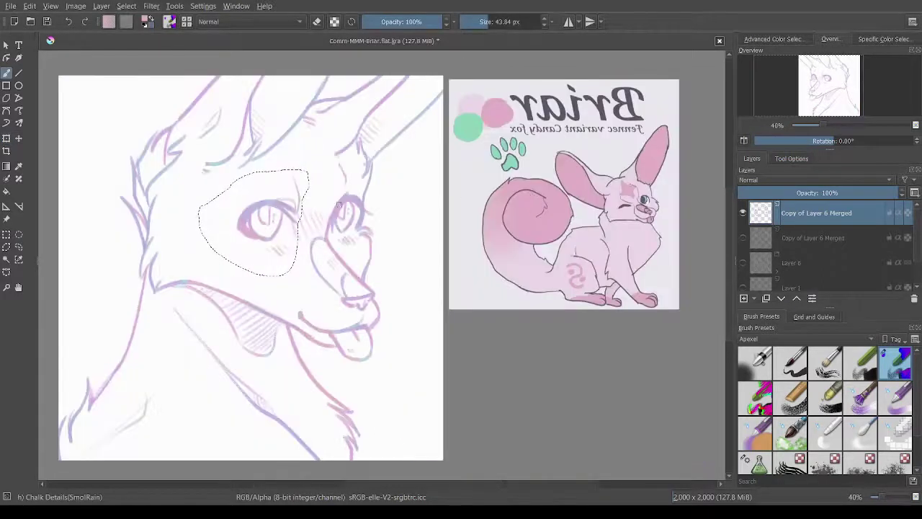
scroll(315, 183, up, 3)
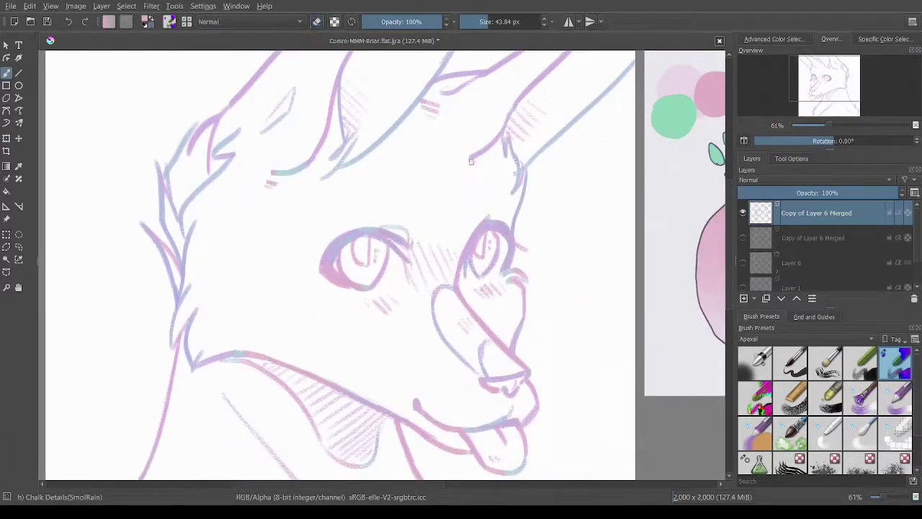
mouse_move(428, 206)
mouse_down()
mouse_move(444, 212)
mouse_move(438, 239)
mouse_move(474, 242)
mouse_up()
scroll(411, 138, down, 5)
key(ctrl+s)
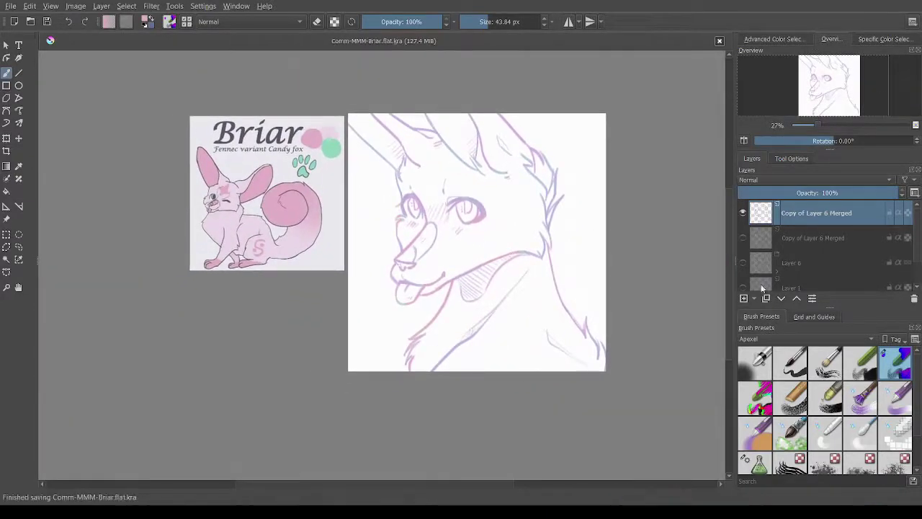
Group all the sketch layers above the background and name the group "ink"
scroll(807, 244, down, 1)
shift+click(814, 252)
key(ctrl+e)
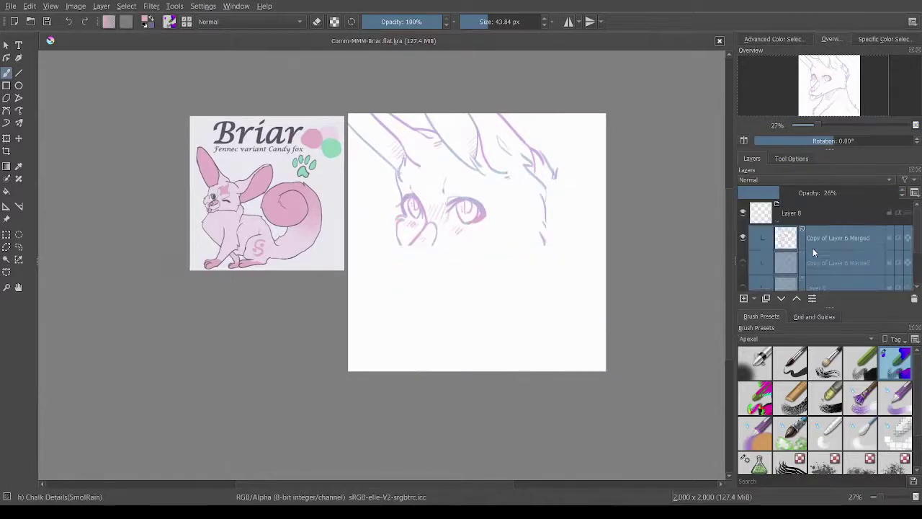
double_click(793, 214)
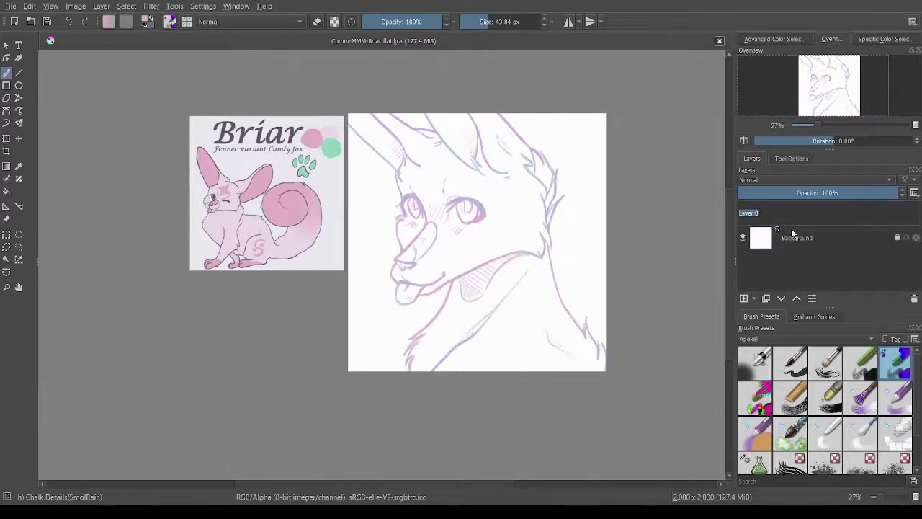
key(Return)
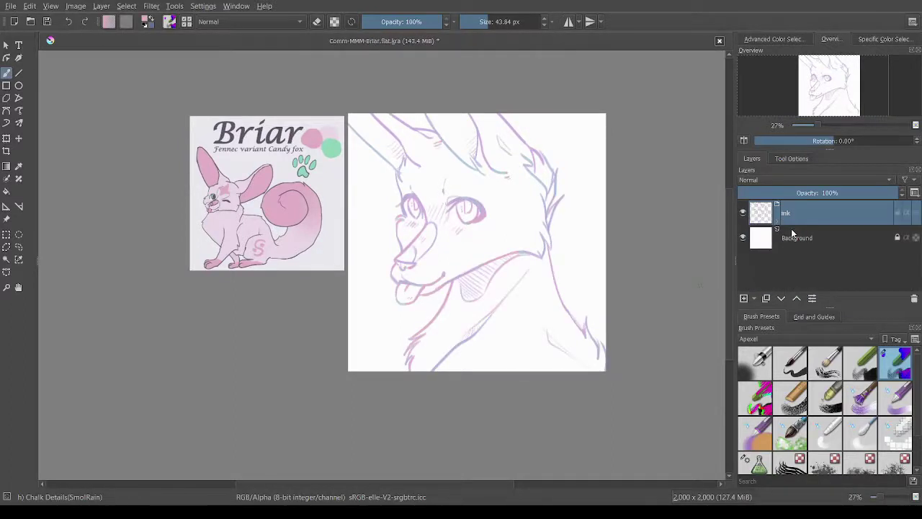
Duplicate the ink group as a single merged layer and invert the copy's colours
click(766, 298)
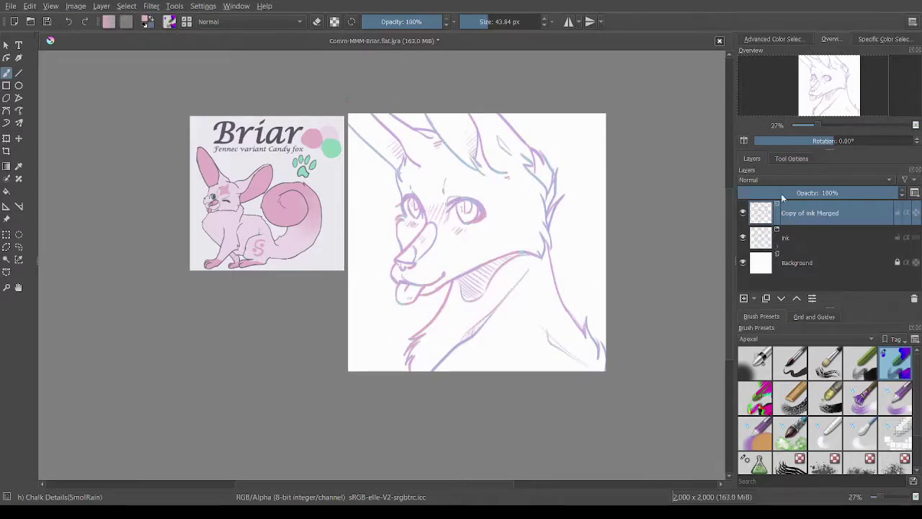
key(ctrl+i)
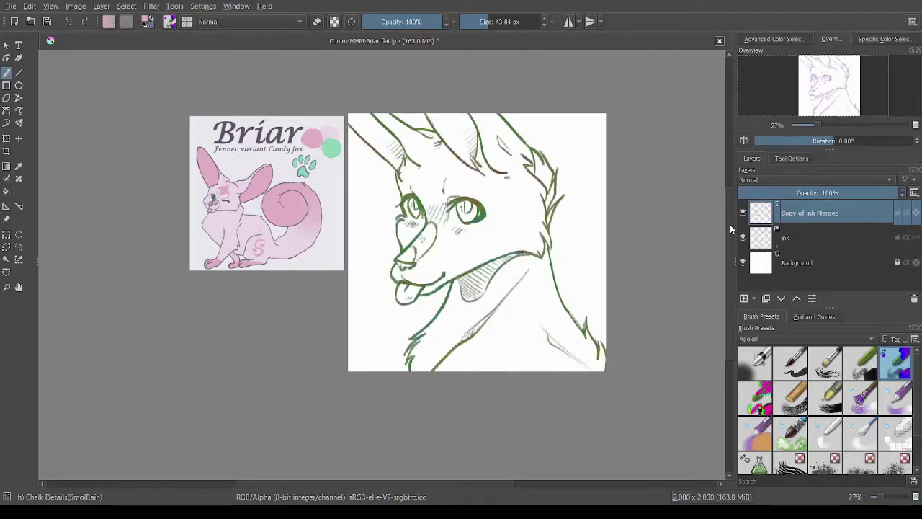
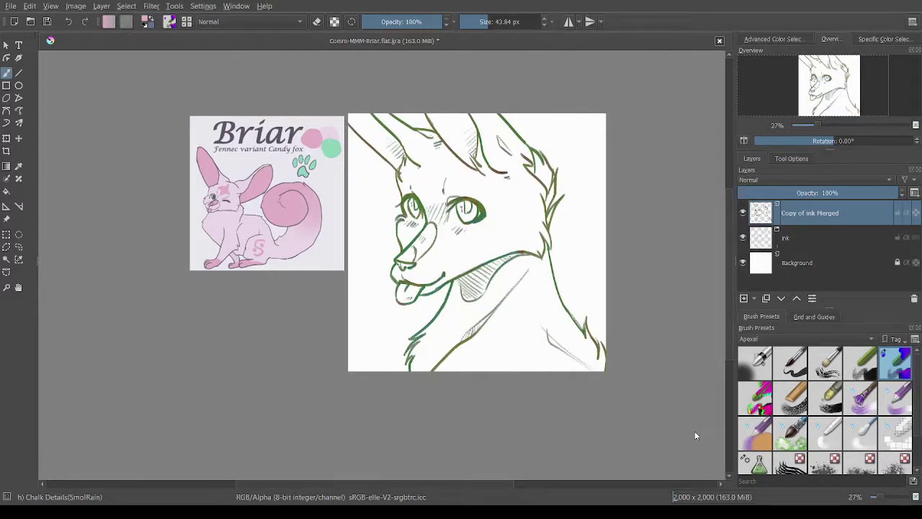
Add a transparency mask to the inverted copy and mask parts of the near eye's outline with the Wet Bristles Rough brush
key(ctrl+shift+t)
click(862, 399)
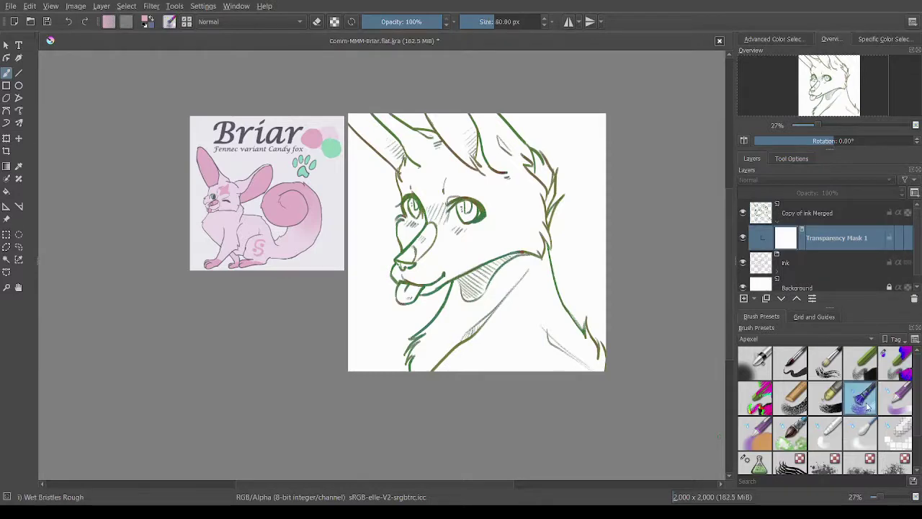
scroll(500, 215, up, 2)
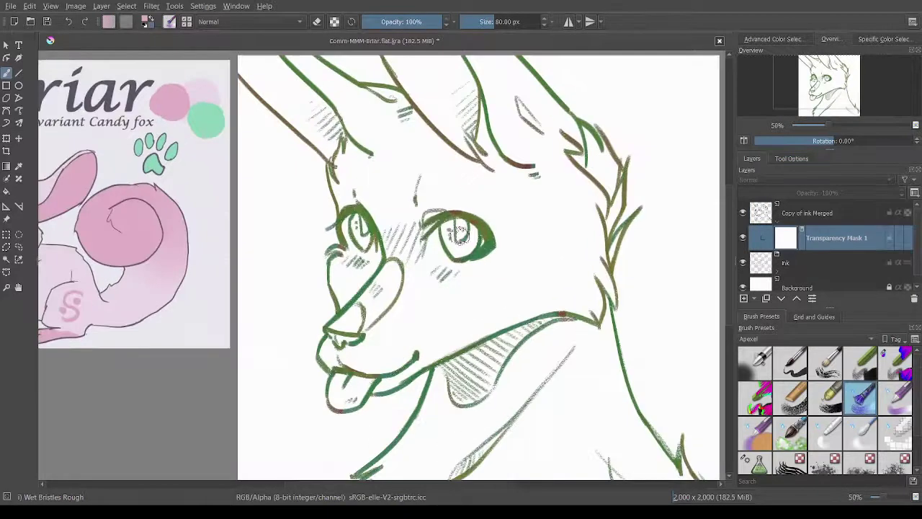
key(Tab)
scroll(489, 203, up, 1)
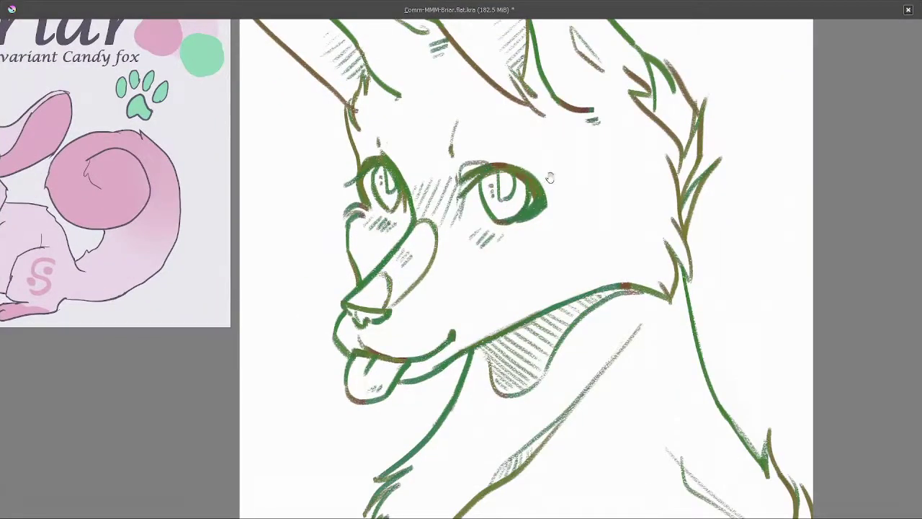
scroll(549, 178, up, 2)
mouse_move(532, 249)
mouse_down()
mouse_move(539, 223)
mouse_move(515, 201)
mouse_move(433, 182)
mouse_move(475, 214)
mouse_up()
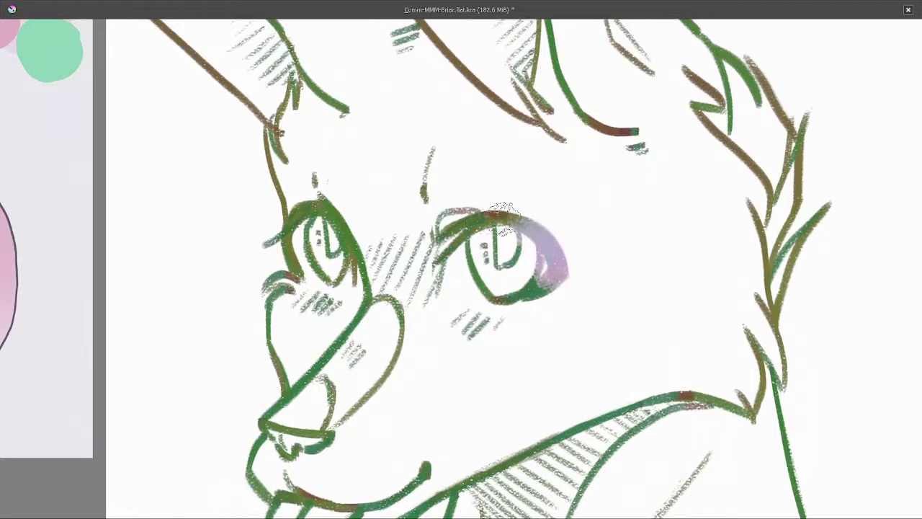
mouse_move(500, 270)
mouse_down()
mouse_move(520, 249)
mouse_move(527, 285)
mouse_move(563, 289)
mouse_up()
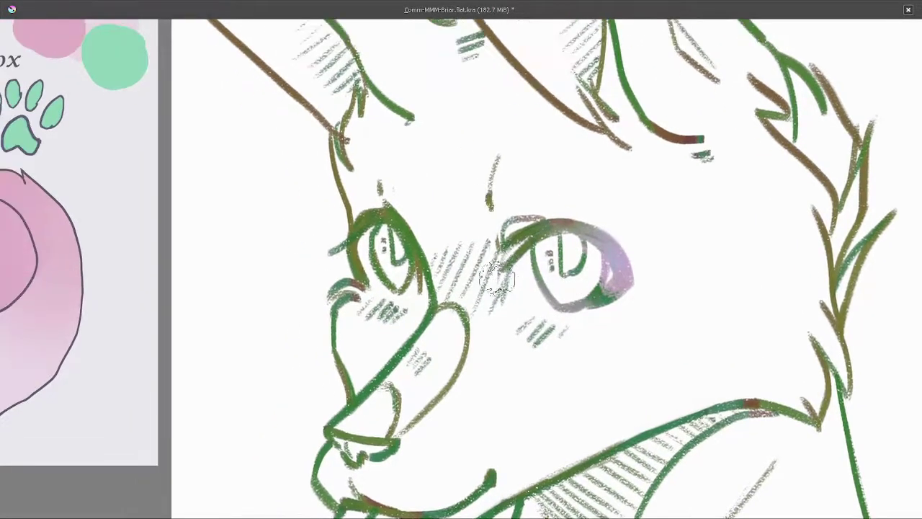
Mask parts of the hatching between the eyes, the muzzle bridge, the nose outline and the mouth corner
mouse_move(515, 308)
mouse_down()
mouse_move(477, 268)
mouse_move(435, 254)
mouse_move(439, 214)
mouse_up()
drag(526, 271, 577, 258)
mouse_move(469, 305)
mouse_down()
mouse_move(422, 355)
mouse_move(450, 320)
mouse_move(445, 285)
mouse_move(421, 299)
mouse_move(435, 229)
mouse_move(413, 159)
mouse_move(415, 277)
mouse_up()
mouse_move(393, 345)
mouse_down()
mouse_move(451, 267)
mouse_move(391, 267)
mouse_move(370, 309)
mouse_move(387, 364)
mouse_up()
drag(487, 321, 442, 273)
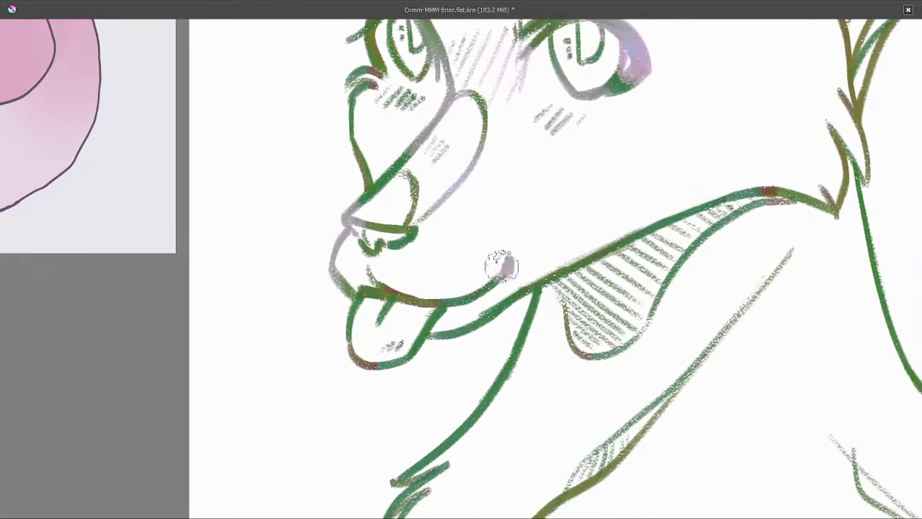
Blend the underlying pastel colours into the lower jaw line and the tip of the tongue on the mask
mouse_move(441, 342)
mouse_down()
mouse_move(472, 281)
mouse_move(506, 255)
mouse_up()
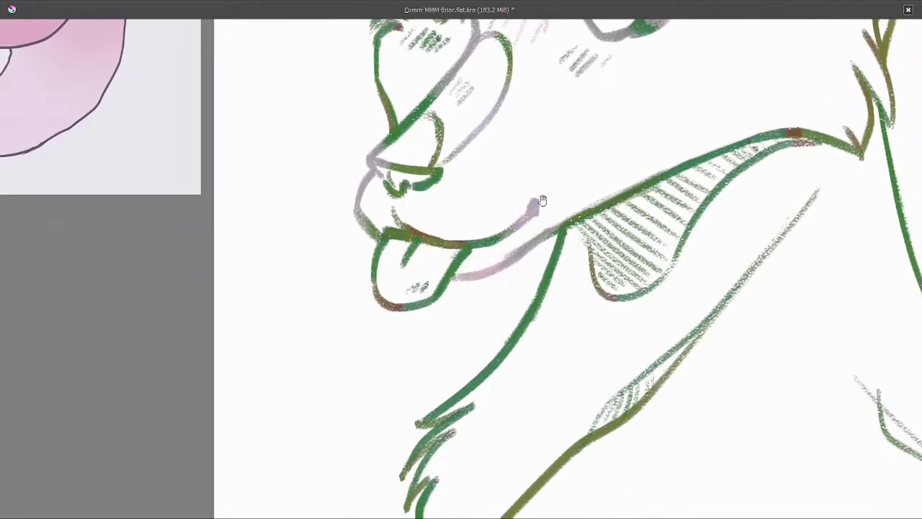
drag(561, 228, 454, 276)
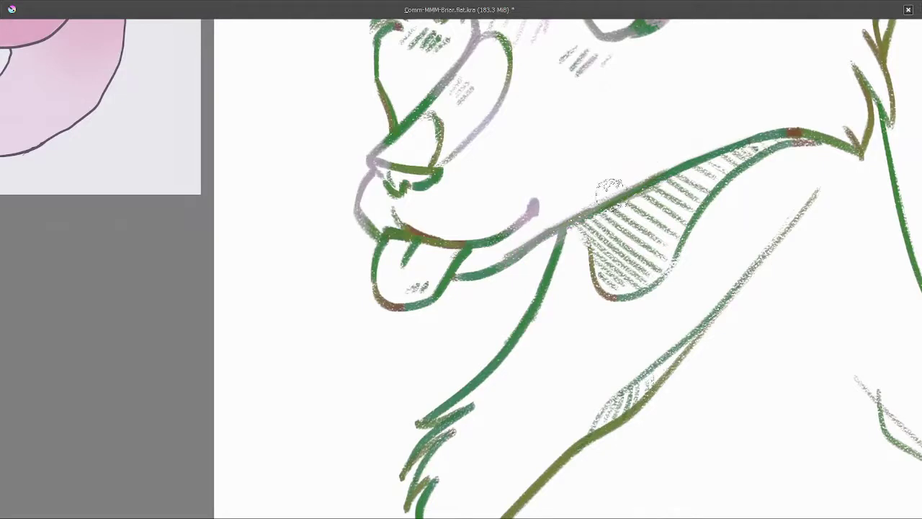
drag(644, 141, 703, 184)
drag(490, 217, 490, 243)
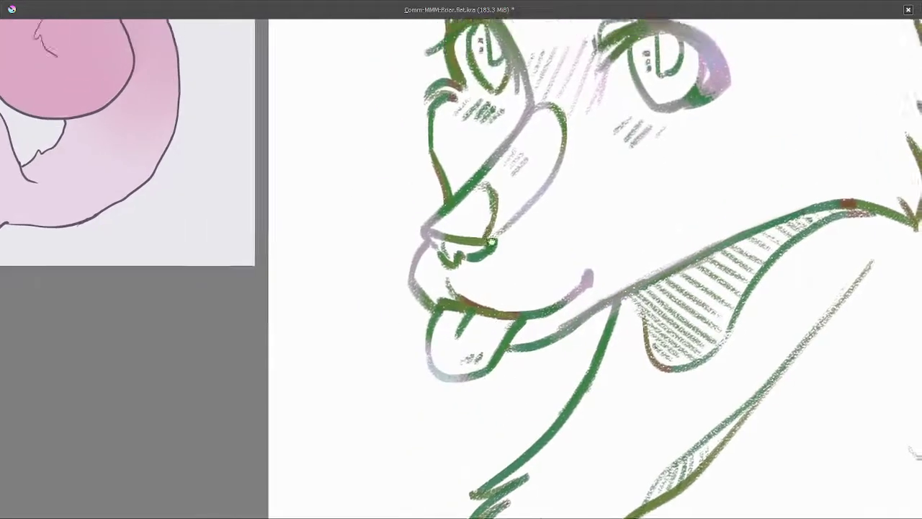
Mask the fur tuft beneath the far eye and the upper edge of that eye
scroll(490, 243, up, 3)
scroll(443, 331, up, 3)
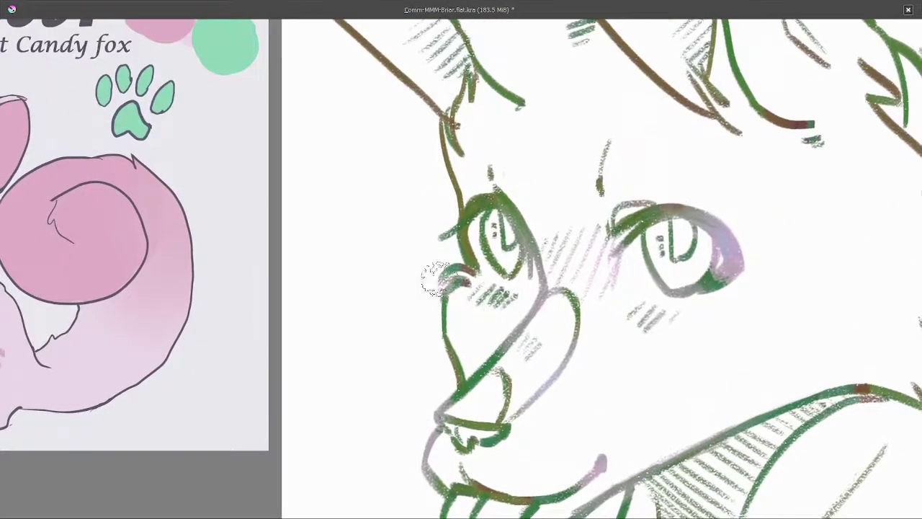
scroll(430, 216, up, 2)
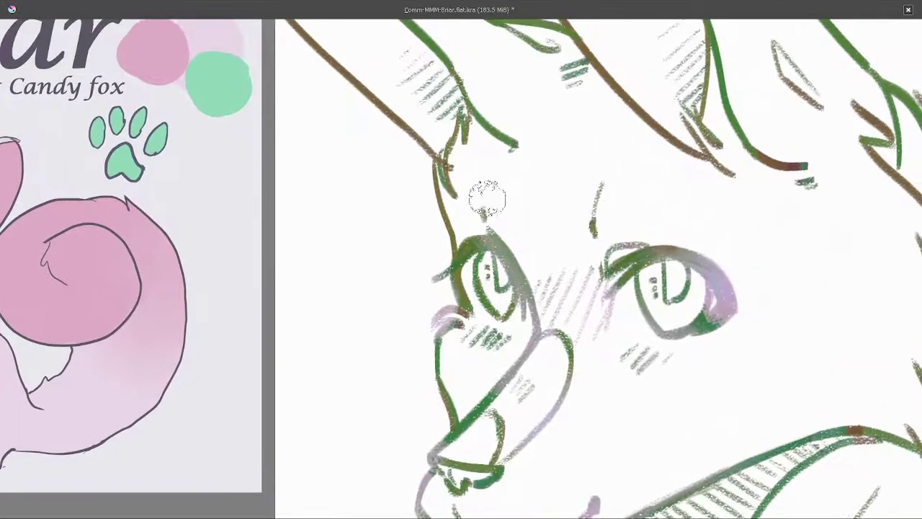
scroll(487, 198, up, 3)
Mask the far ear's outer edge and inner line so the underlying pastel colours blend in
mouse_move(492, 304)
mouse_down()
mouse_move(463, 291)
mouse_move(476, 292)
mouse_move(358, 178)
mouse_up()
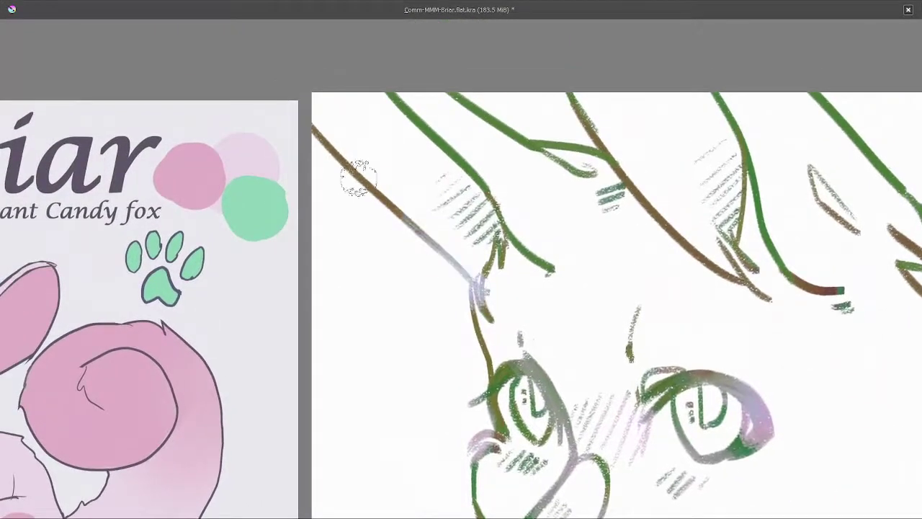
scroll(358, 178, up, 2)
drag(500, 301, 371, 189)
scroll(371, 189, up, 2)
drag(537, 314, 427, 211)
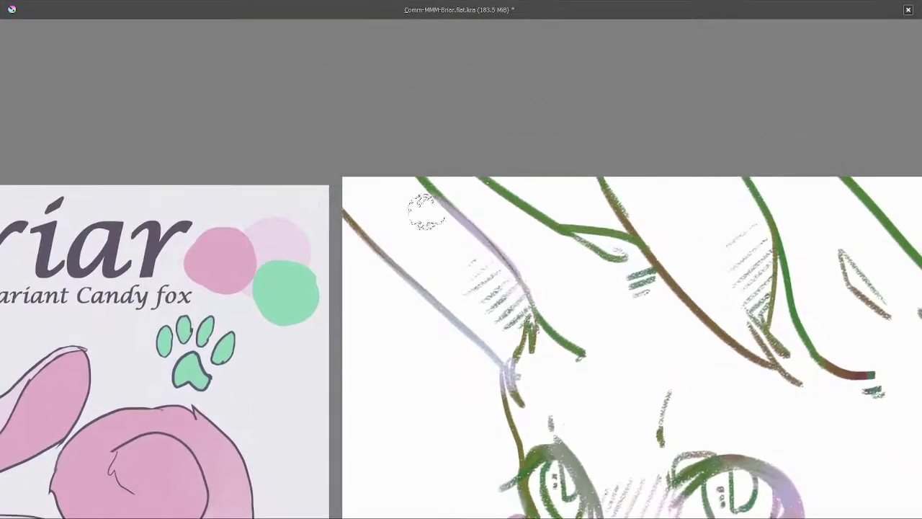
scroll(485, 302, down, 2)
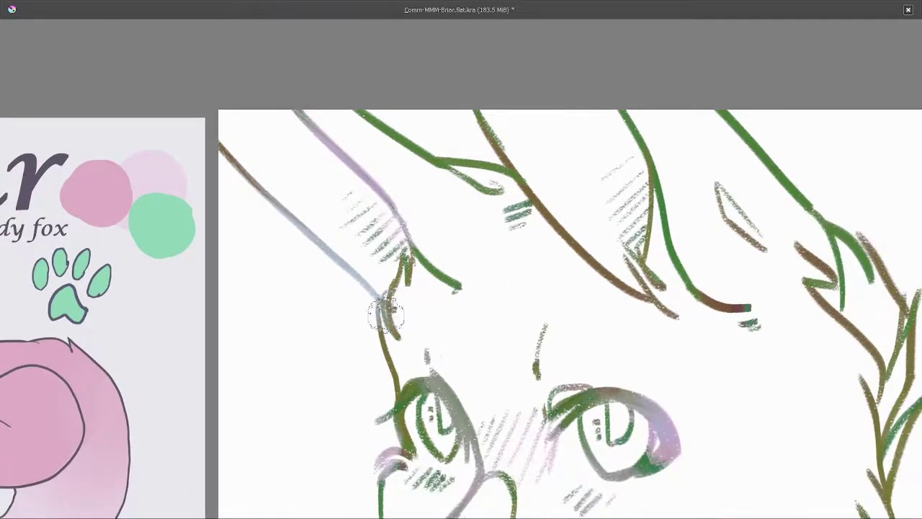
Blend the pastel colours into the near ear's front edge and the fold beside its base on the mask
scroll(472, 234, up, 1)
scroll(498, 253, up, 2)
drag(537, 310, 413, 180)
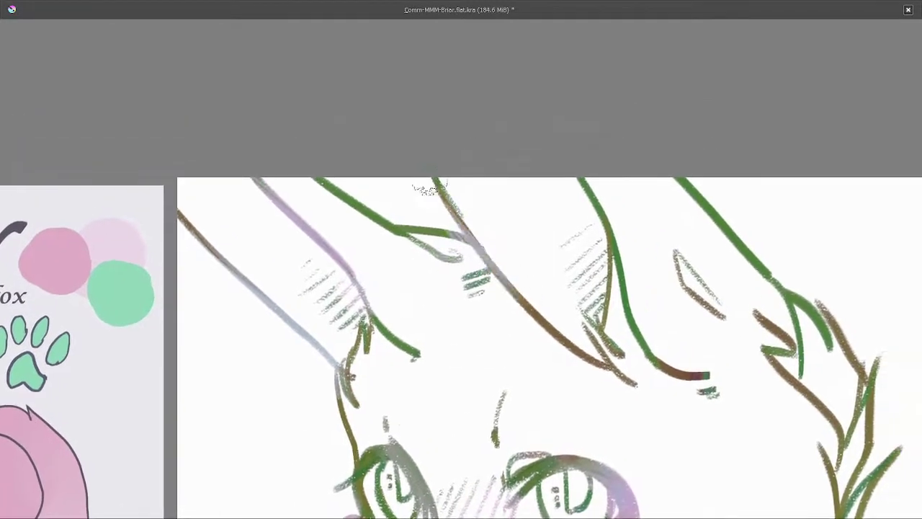
mouse_move(683, 382)
mouse_down()
mouse_move(539, 270)
mouse_move(566, 257)
mouse_move(490, 169)
mouse_move(472, 164)
mouse_up()
Mask the near ear's rear edge and the fur tufts along the back of the head
scroll(565, 244, up, 2)
mouse_move(564, 244)
mouse_down()
mouse_move(476, 136)
mouse_move(533, 189)
mouse_move(555, 239)
mouse_move(527, 219)
mouse_move(537, 258)
mouse_move(537, 226)
mouse_move(562, 229)
mouse_move(537, 282)
mouse_up()
scroll(528, 220, down, 3)
scroll(528, 220, up, 3)
drag(557, 211, 558, 159)
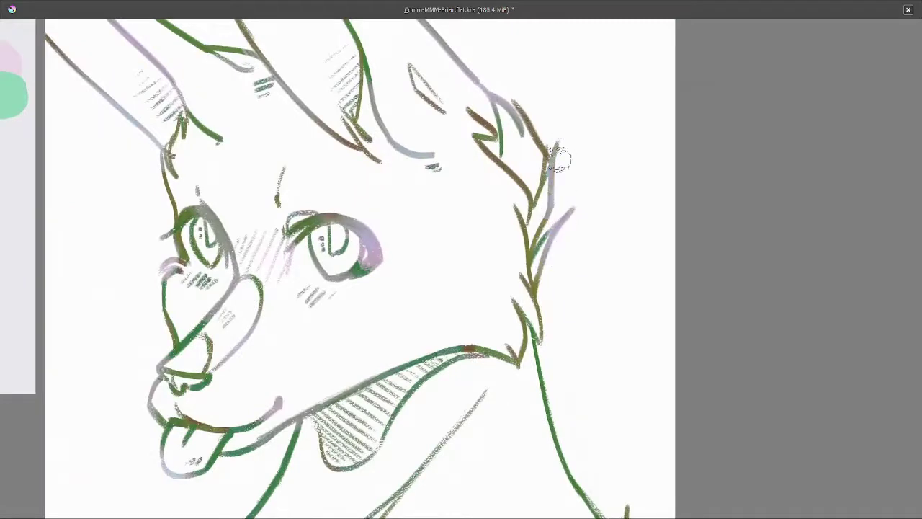
drag(544, 287, 530, 230)
Mask parts of the jaw line and the line down the back of the neck
mouse_move(533, 302)
mouse_down()
mouse_move(540, 385)
mouse_move(518, 218)
mouse_move(446, 176)
mouse_move(358, 193)
mouse_up()
scroll(518, 261, down, 1)
drag(519, 261, 497, 214)
scroll(512, 245, down, 3)
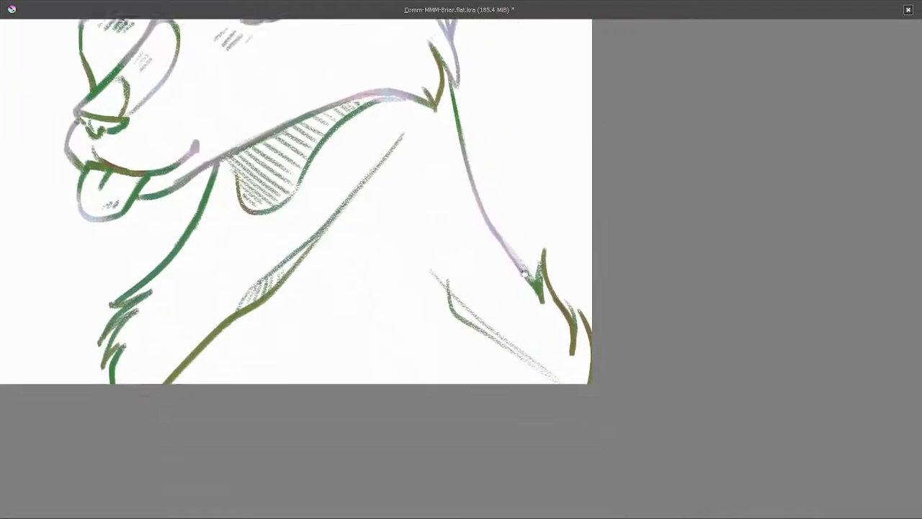
Blend the pastel colours into the shoulder tuft, chest fur, chest line and shaded patch under the jaw
drag(551, 256, 573, 357)
drag(374, 280, 569, 298)
mouse_move(592, 148)
mouse_down()
mouse_move(457, 305)
mouse_move(567, 200)
mouse_move(390, 349)
mouse_up()
mouse_move(376, 289)
mouse_down()
mouse_move(444, 295)
mouse_move(360, 353)
mouse_move(465, 224)
mouse_move(362, 337)
mouse_up()
drag(504, 229, 472, 294)
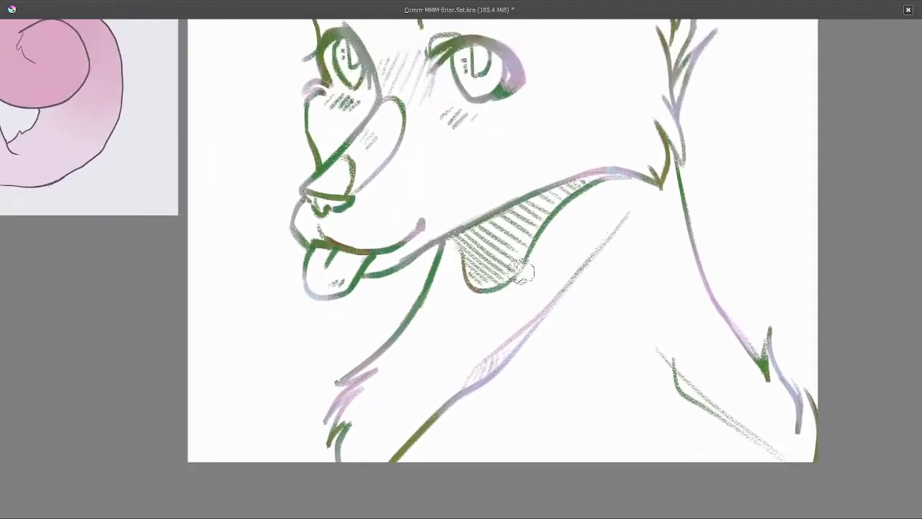
drag(536, 248, 493, 288)
scroll(477, 294, down, 2)
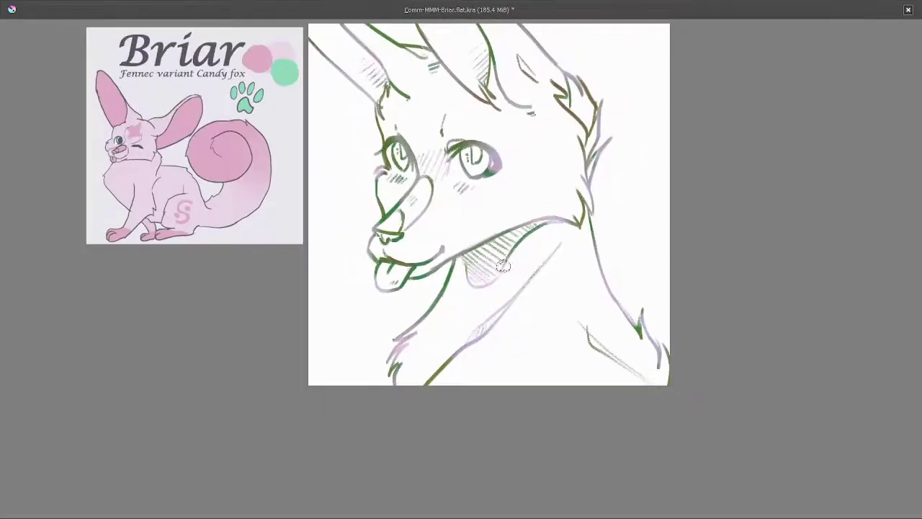
Set the opacity of the Copy of ink Merged layer to 50%
key(Tab)
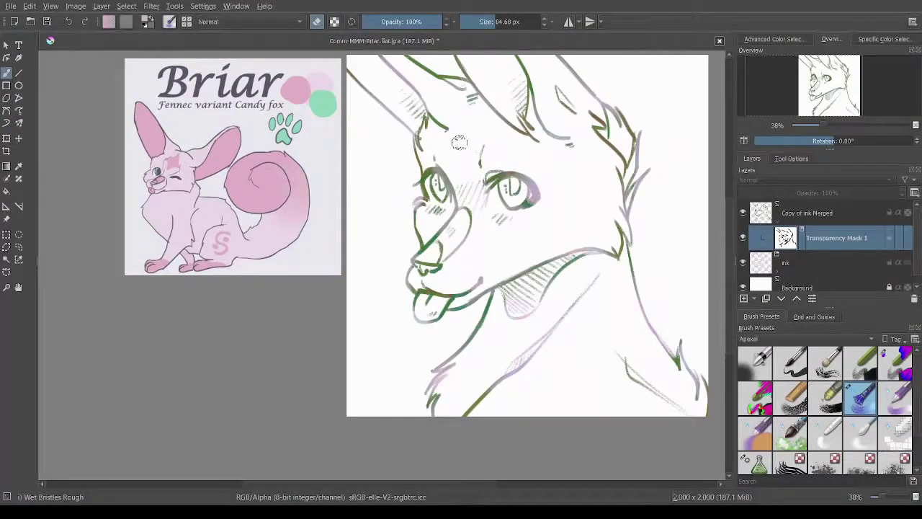
scroll(459, 143, down, 2)
click(777, 205)
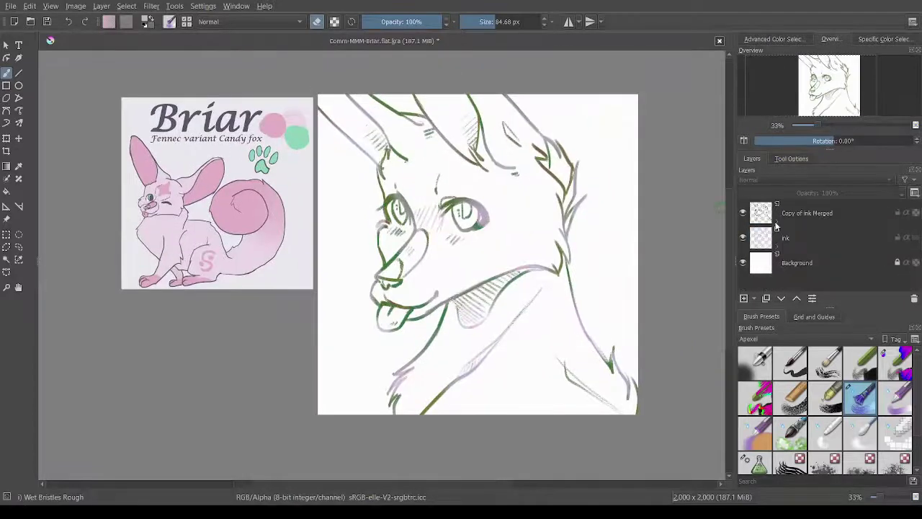
click(805, 220)
drag(828, 193, 819, 200)
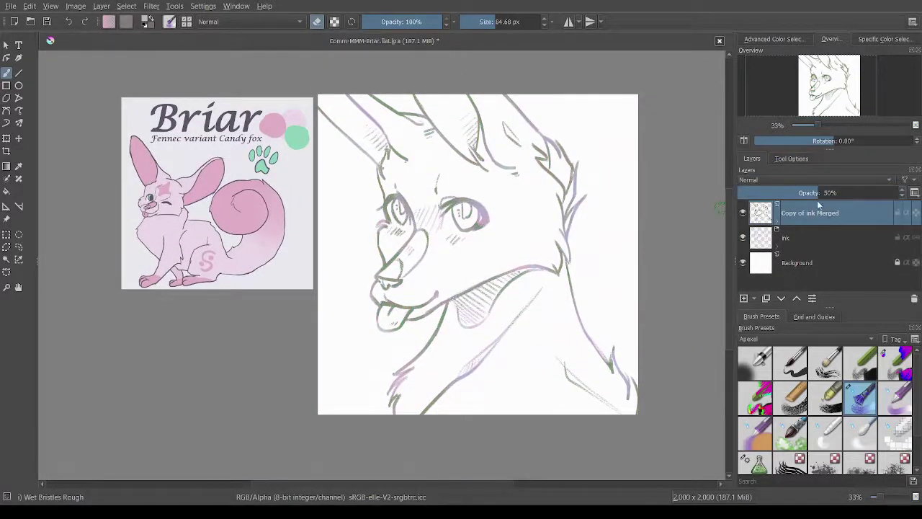
Merge the Copy of ink Merged and ink layers into one layer and rename it ink
ctrl+click(804, 236)
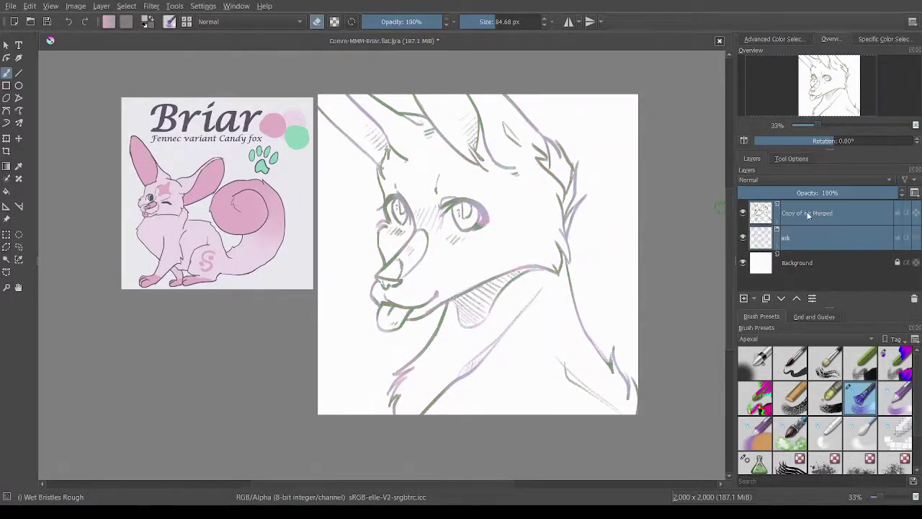
key(ctrl+e)
double_click(800, 216)
text(ink)
key(Return)
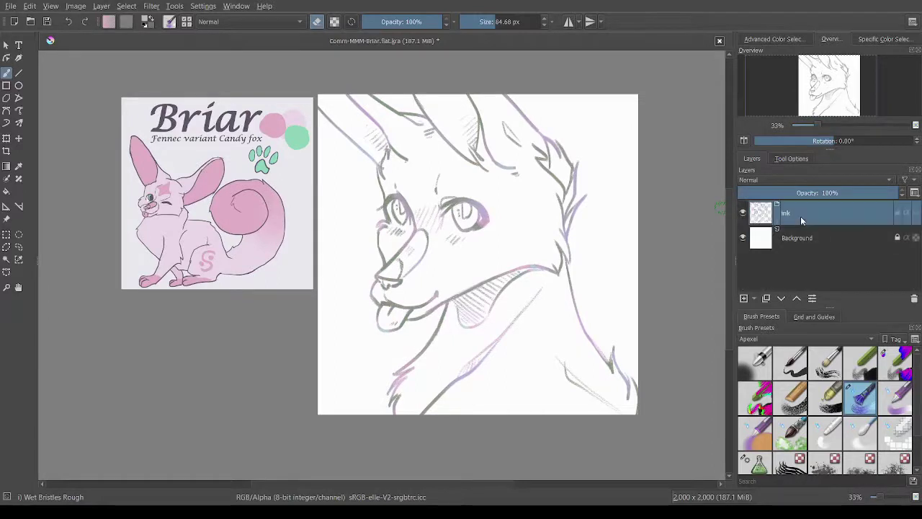
Add a new layer beneath the ink layer and set up the Shapes Fill brush with a neutral grey
click(744, 298)
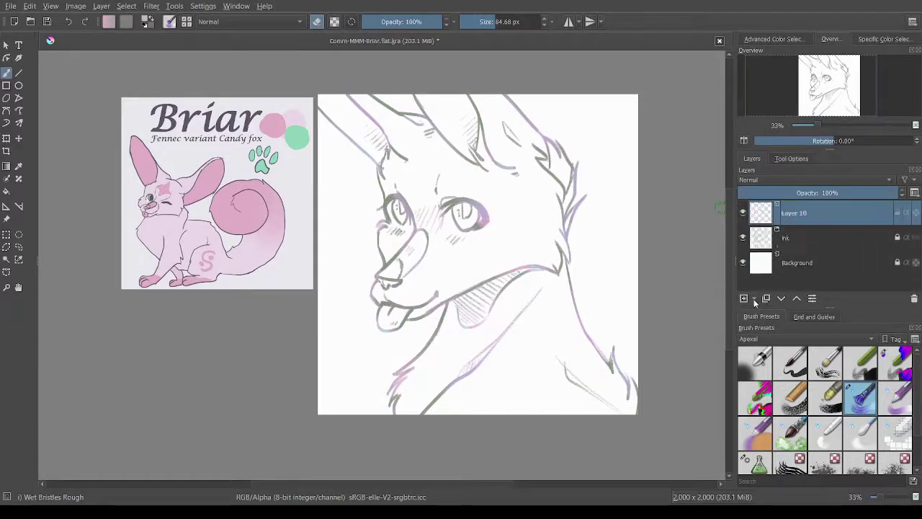
click(781, 298)
click(754, 465)
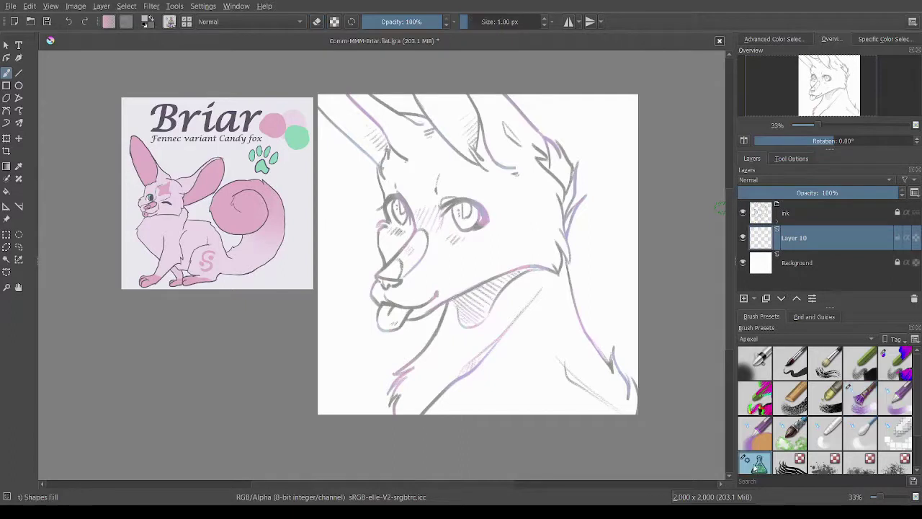
click(796, 40)
click(832, 136)
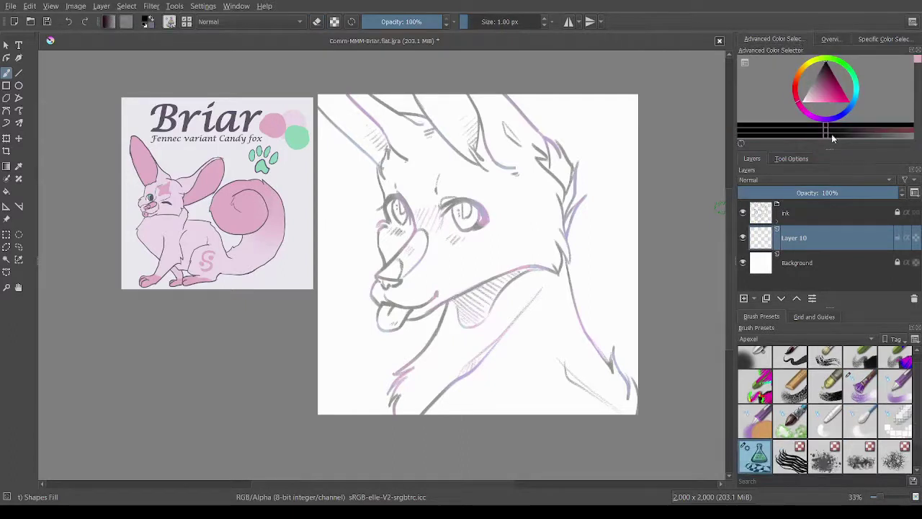
mouse_move(540, 140)
mouse_down()
mouse_move(350, 206)
mouse_move(619, 403)
mouse_up()
key(ctrl+z)
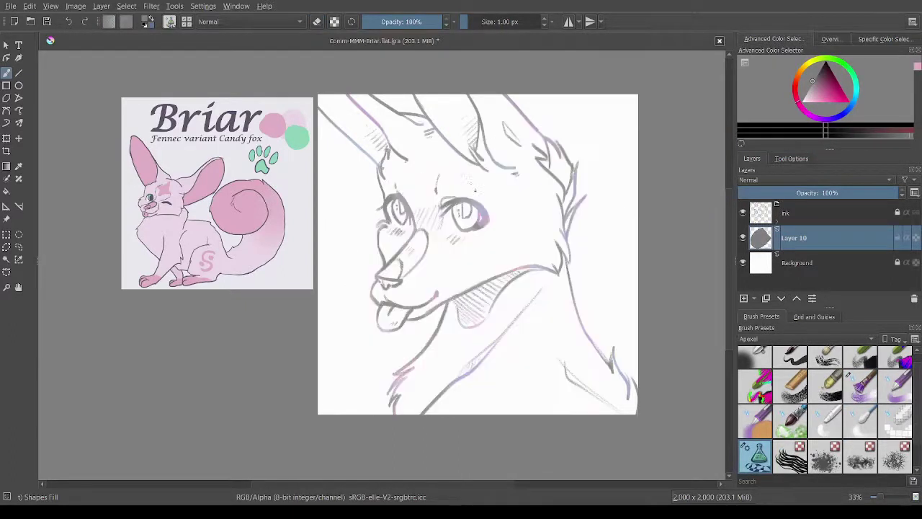
Fill the central face and cheek area with one large grey shape beneath the line art
key(Tab)
scroll(511, 255, up, 4)
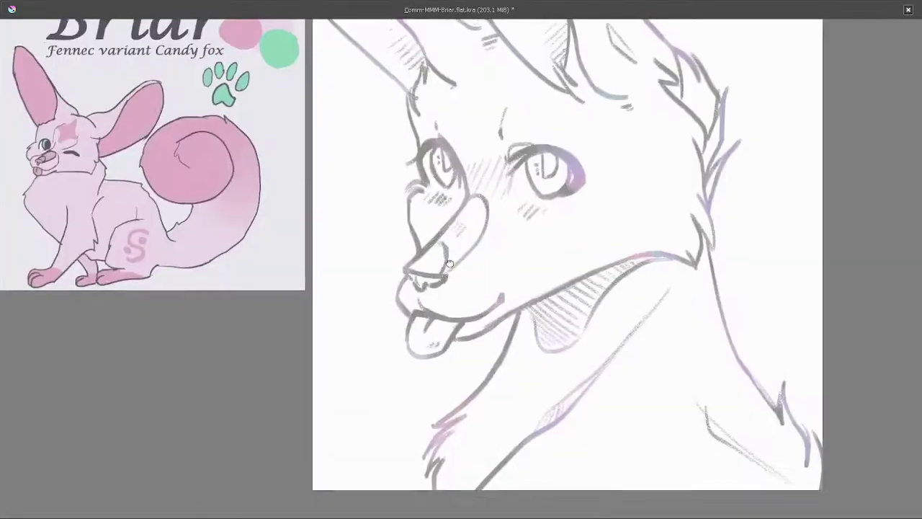
drag(554, 92, 529, 85)
scroll(447, 300, up, 4)
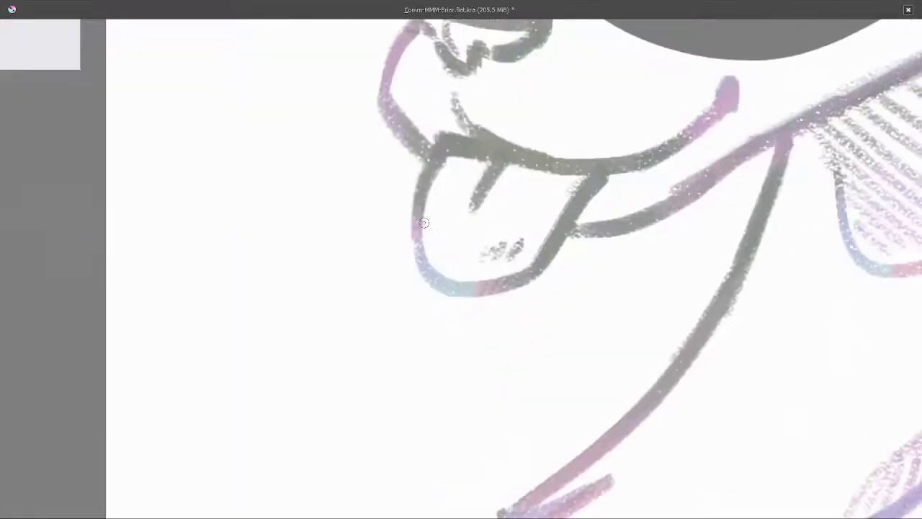
Fill the tongue and the mouth area just above it with grey shapes
mouse_move(424, 223)
mouse_down()
mouse_move(454, 291)
mouse_move(531, 74)
mouse_move(470, 256)
mouse_move(468, 292)
mouse_up()
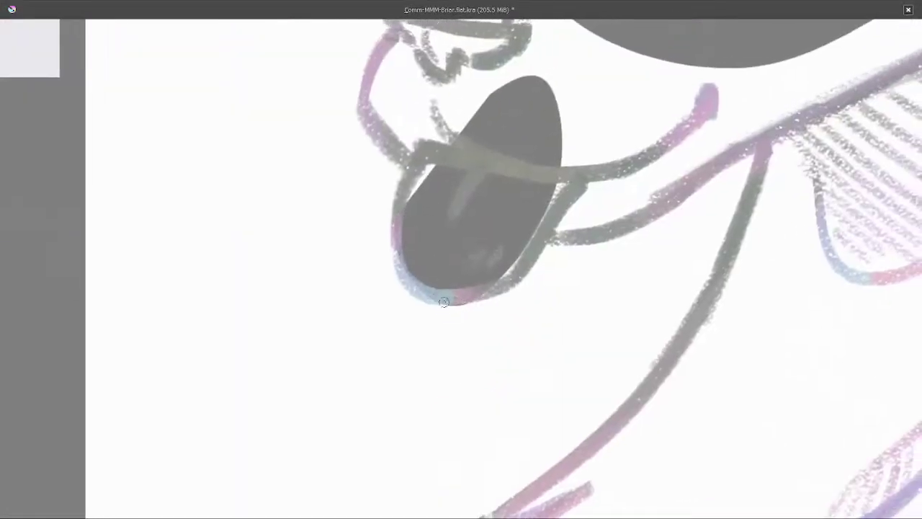
mouse_move(568, 153)
mouse_down()
mouse_move(559, 160)
mouse_move(641, 94)
mouse_up()
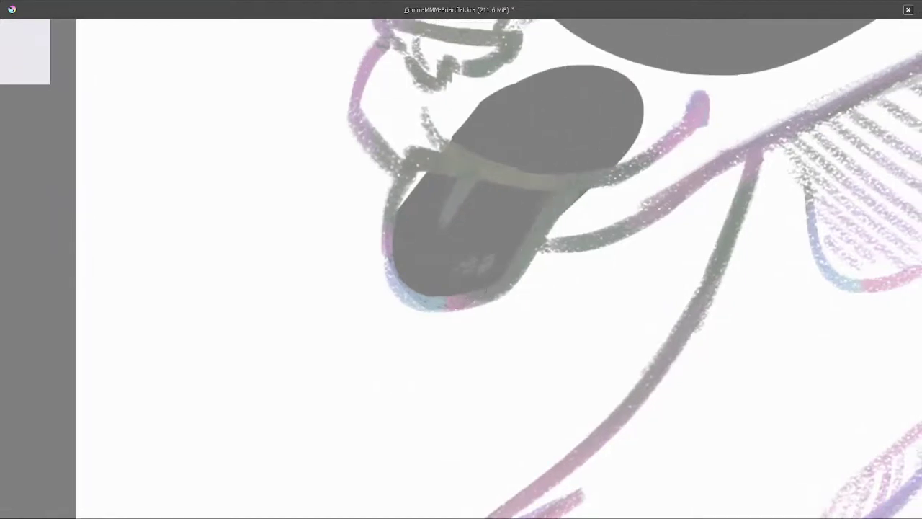
drag(493, 300, 509, 314)
scroll(504, 180, up, 1)
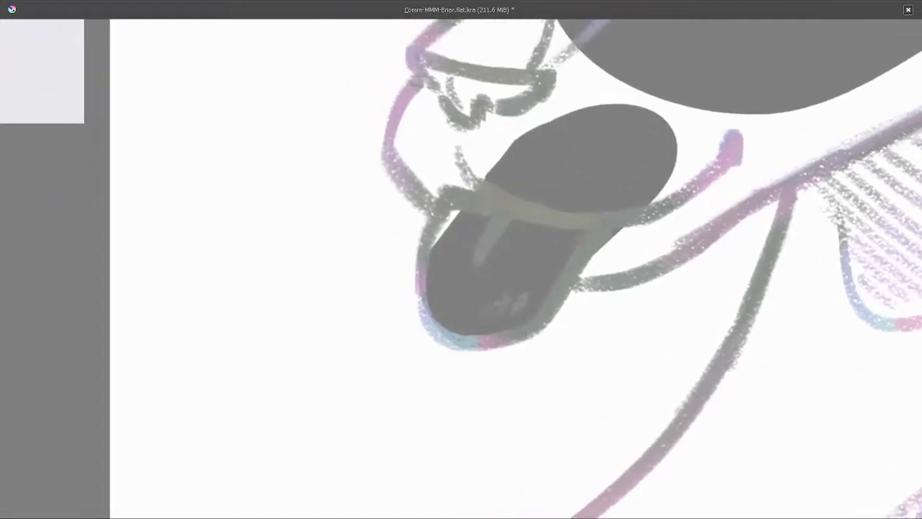
Extend the grey base over the front of the muzzle and the nose, following their outlines
drag(432, 245, 465, 181)
scroll(465, 181, up, 1)
mouse_move(454, 288)
mouse_down()
mouse_move(584, 130)
mouse_move(569, 234)
mouse_up()
mouse_move(472, 259)
mouse_down()
mouse_move(530, 209)
mouse_move(547, 205)
mouse_up()
drag(468, 346, 452, 330)
scroll(542, 219, up, 1)
drag(465, 219, 551, 133)
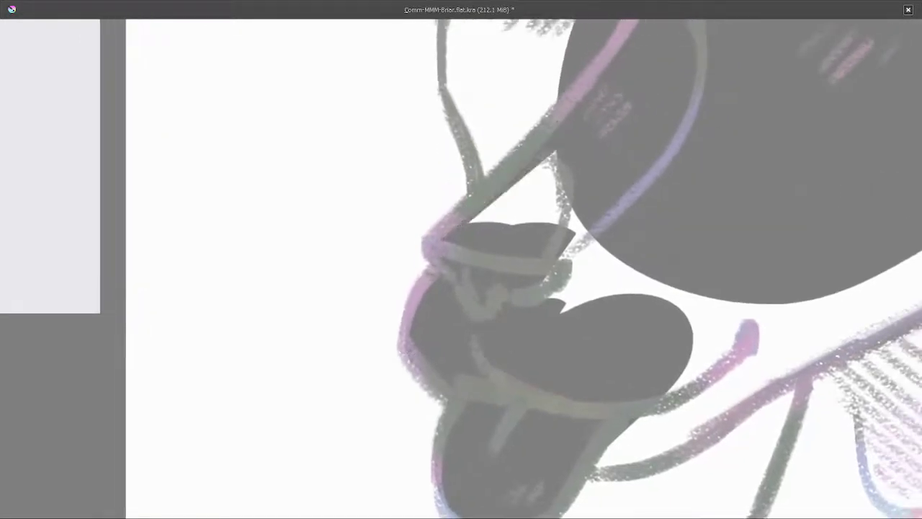
Fill the muzzle bridge and the far cheek up to the fur tuft beneath the far eye
drag(475, 309, 498, 187)
scroll(469, 296, up, 1)
drag(471, 284, 576, 87)
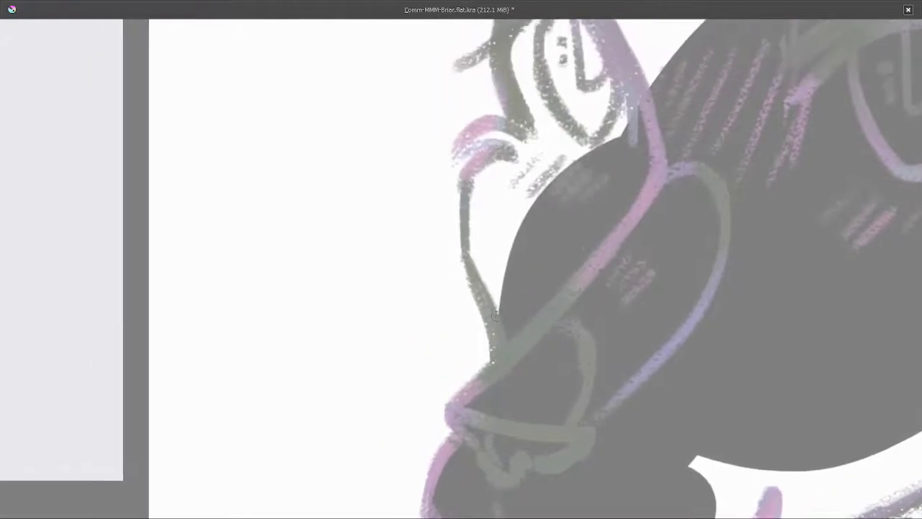
drag(479, 303, 554, 169)
mouse_move(479, 288)
mouse_down()
mouse_move(533, 189)
mouse_move(568, 235)
mouse_move(506, 230)
mouse_up()
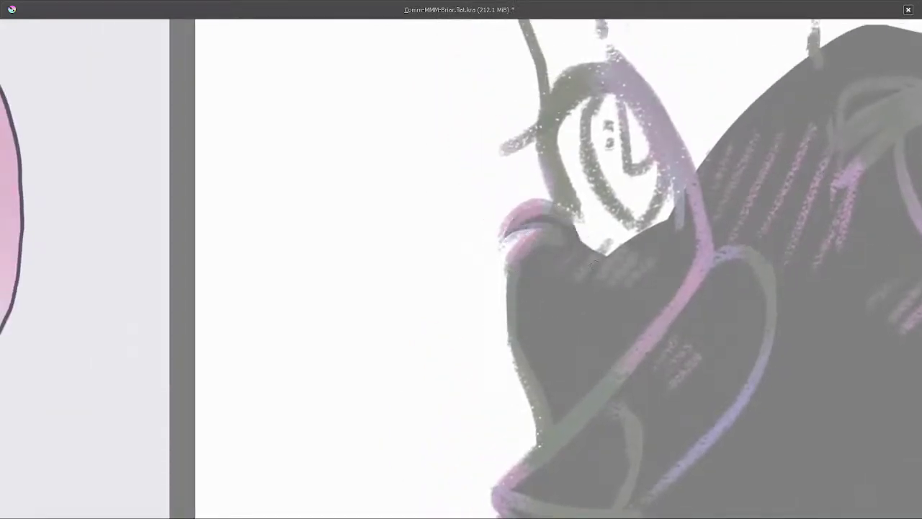
Fill the far eye and the forehead edge above it up to the base of the far ear
mouse_move(634, 234)
mouse_down()
mouse_move(570, 205)
mouse_move(716, 111)
mouse_move(551, 168)
mouse_move(537, 198)
mouse_up()
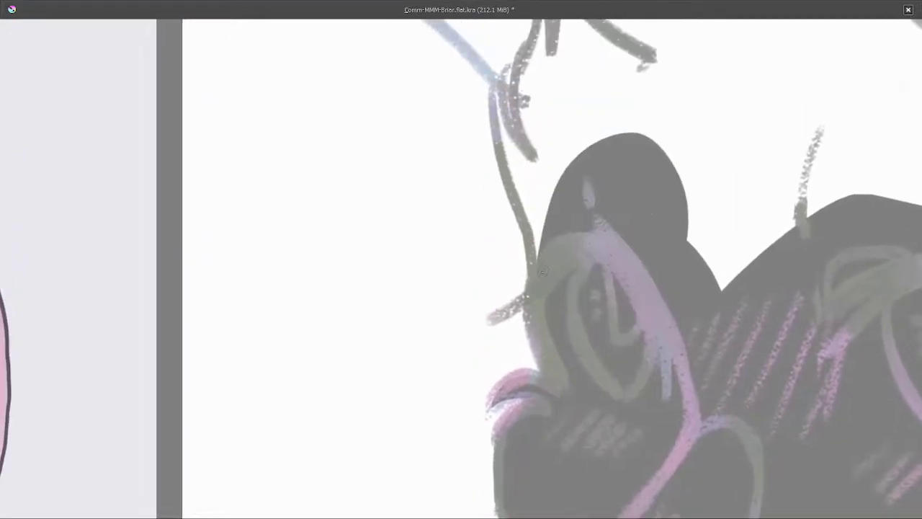
mouse_move(537, 252)
mouse_down()
mouse_move(558, 173)
mouse_move(560, 213)
mouse_move(549, 202)
mouse_move(567, 249)
mouse_move(540, 253)
mouse_move(720, 251)
mouse_up()
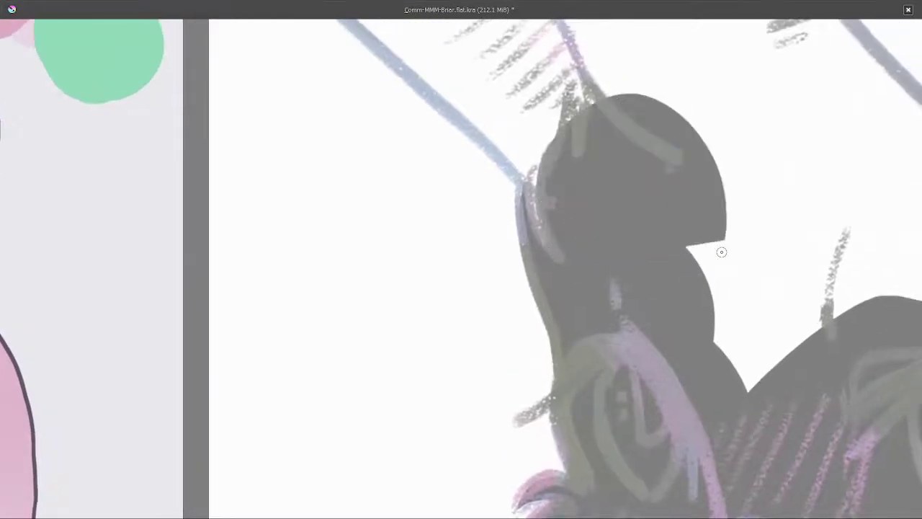
mouse_move(560, 194)
mouse_down()
mouse_move(557, 258)
mouse_move(572, 144)
mouse_up()
key(minus)
drag(541, 273, 556, 301)
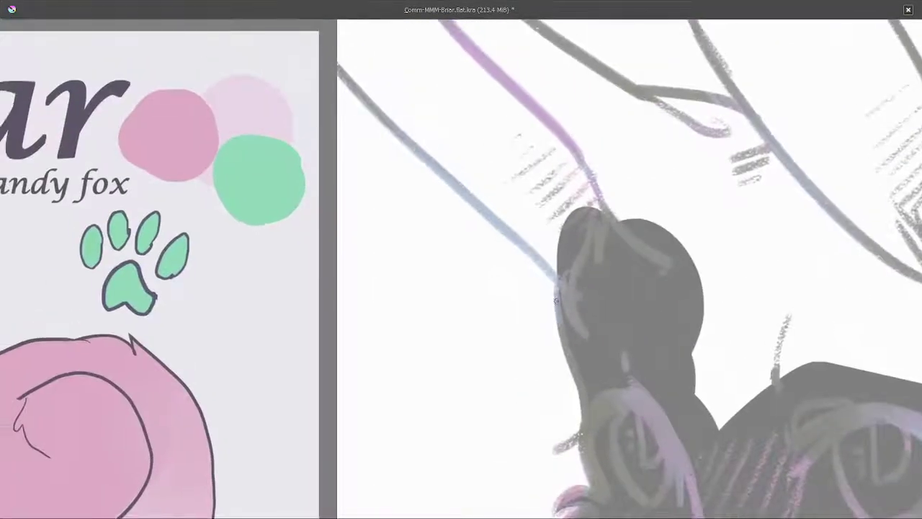
Fill the far ear with grey, keeping to its outer edge up to the canvas border
mouse_move(507, 206)
mouse_down()
mouse_move(569, 292)
mouse_move(583, 247)
mouse_move(629, 282)
mouse_up()
mouse_move(548, 238)
mouse_down()
mouse_move(486, 130)
mouse_move(545, 185)
mouse_move(547, 288)
mouse_move(484, 173)
mouse_up()
drag(661, 226, 495, 243)
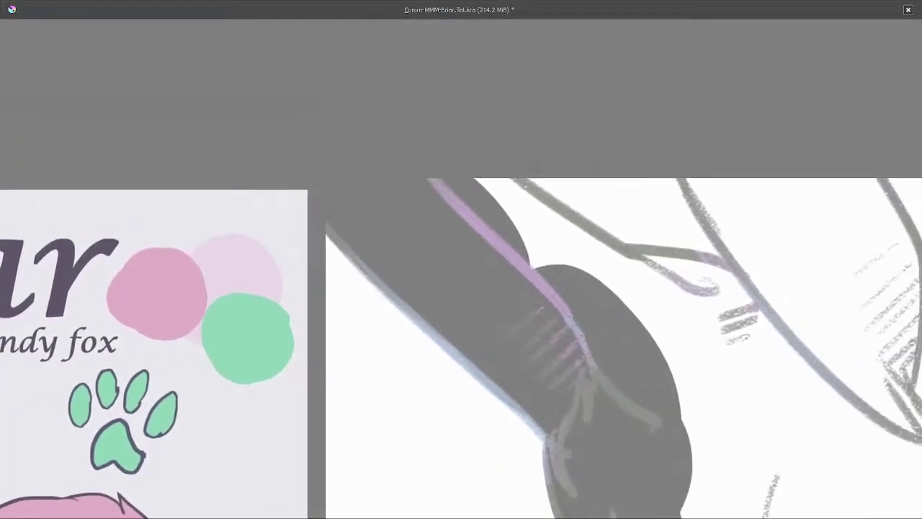
drag(620, 295, 558, 212)
mouse_move(504, 184)
mouse_down()
mouse_move(554, 208)
mouse_move(491, 174)
mouse_up()
Fill the rear part of the far ear and the top of the head towards the near ear
mouse_move(619, 245)
mouse_down()
mouse_move(511, 257)
mouse_move(458, 232)
mouse_move(528, 289)
mouse_move(441, 228)
mouse_up()
drag(569, 173, 652, 334)
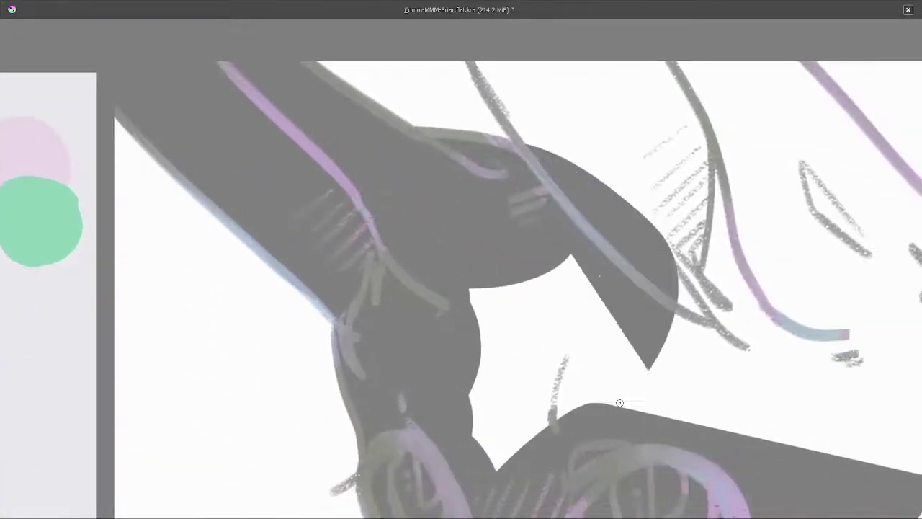
drag(634, 289, 504, 432)
Fill the near ear and the area behind it along its rear edge with grey shapes
mouse_move(526, 148)
mouse_down()
mouse_move(526, 168)
mouse_move(568, 238)
mouse_move(676, 170)
mouse_move(500, 214)
mouse_move(330, 289)
mouse_up()
drag(519, 216, 678, 2)
drag(671, 54, 541, 346)
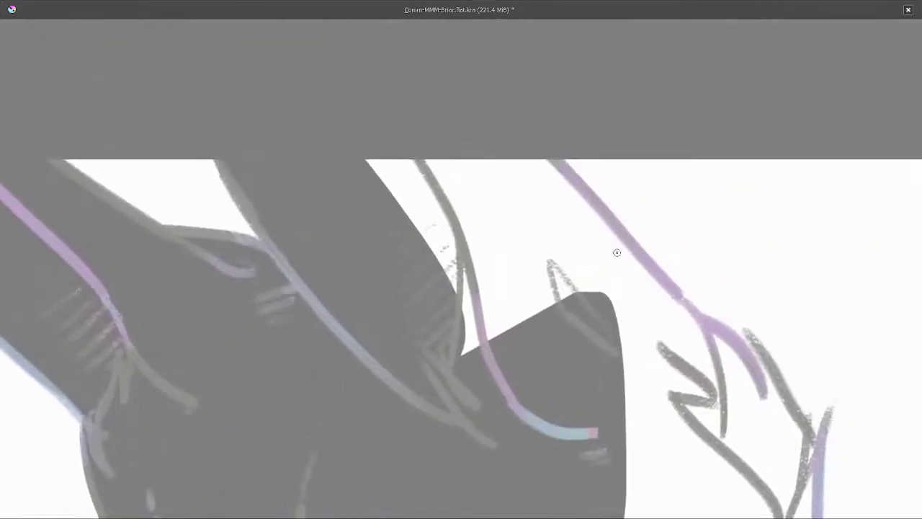
drag(504, 216, 618, 219)
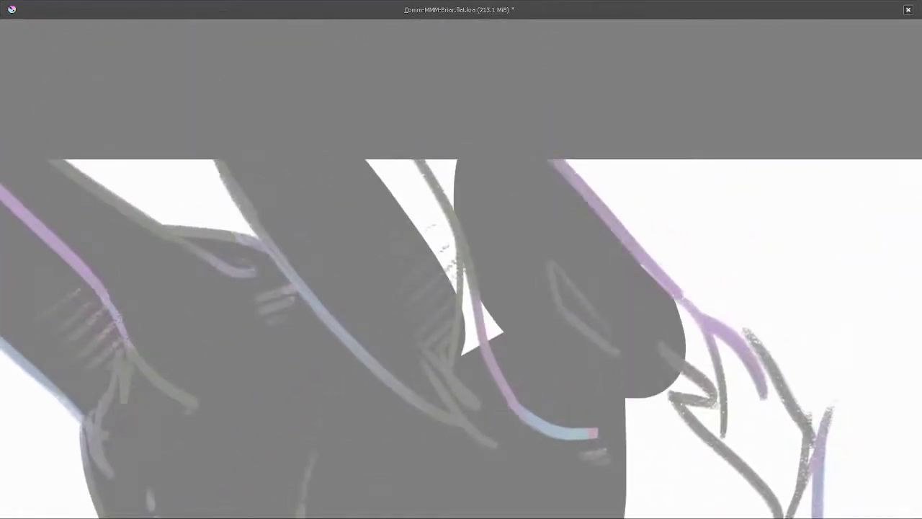
drag(504, 288, 476, 249)
Extend the grey base over the back of the head and its upper fur tufts
mouse_move(634, 374)
mouse_down()
mouse_move(403, 216)
mouse_move(335, 124)
mouse_up()
mouse_move(640, 299)
mouse_down()
mouse_move(572, 256)
mouse_move(490, 142)
mouse_move(515, 279)
mouse_up()
mouse_move(528, 174)
mouse_down()
mouse_move(572, 282)
mouse_move(555, 258)
mouse_up()
mouse_move(534, 147)
mouse_down()
mouse_move(581, 249)
mouse_move(579, 232)
mouse_move(539, 149)
mouse_move(570, 287)
mouse_move(568, 246)
mouse_up()
mouse_move(575, 202)
mouse_down()
mouse_move(539, 288)
mouse_move(569, 170)
mouse_move(520, 121)
mouse_up()
drag(565, 155, 557, 249)
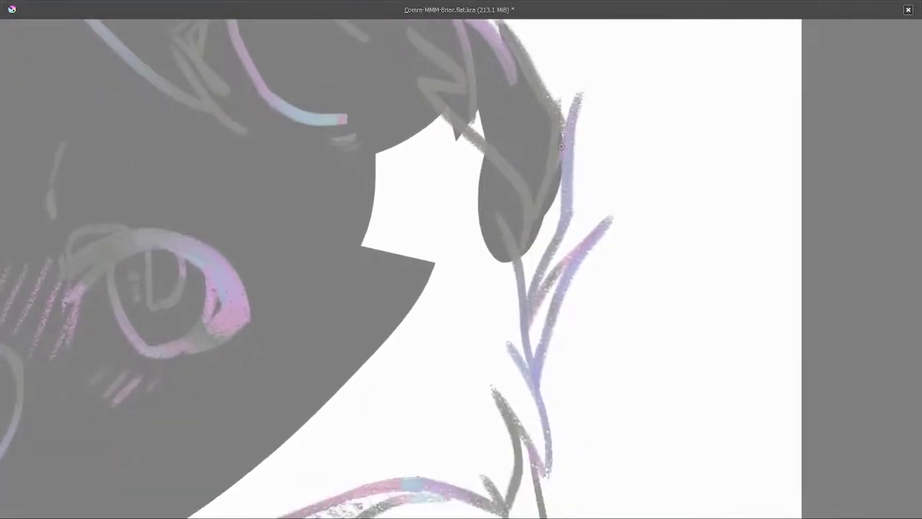
Fill the lower cheek fur and close the unfilled gap between it and the face
drag(555, 177, 497, 285)
drag(556, 111, 555, 72)
drag(533, 231, 457, 335)
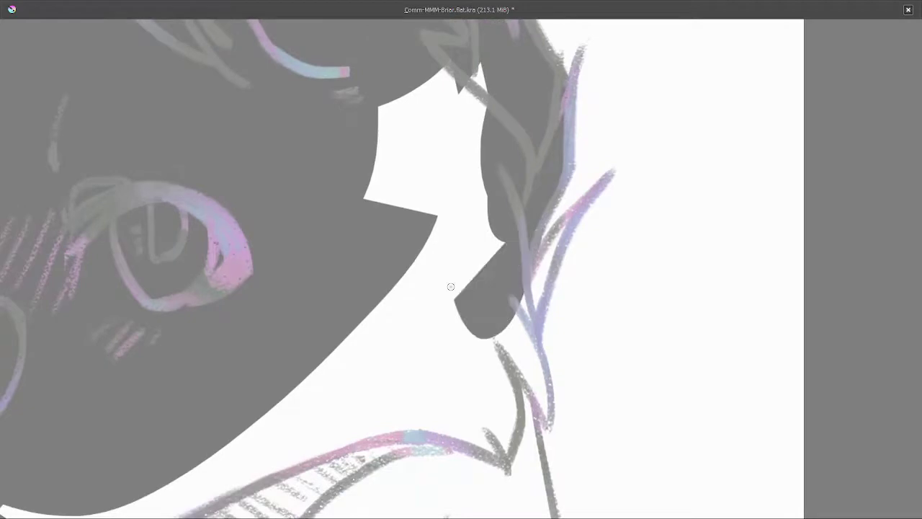
drag(497, 137, 453, 295)
mouse_move(569, 126)
mouse_down()
mouse_move(570, 159)
mouse_move(432, 237)
mouse_move(403, 324)
mouse_up()
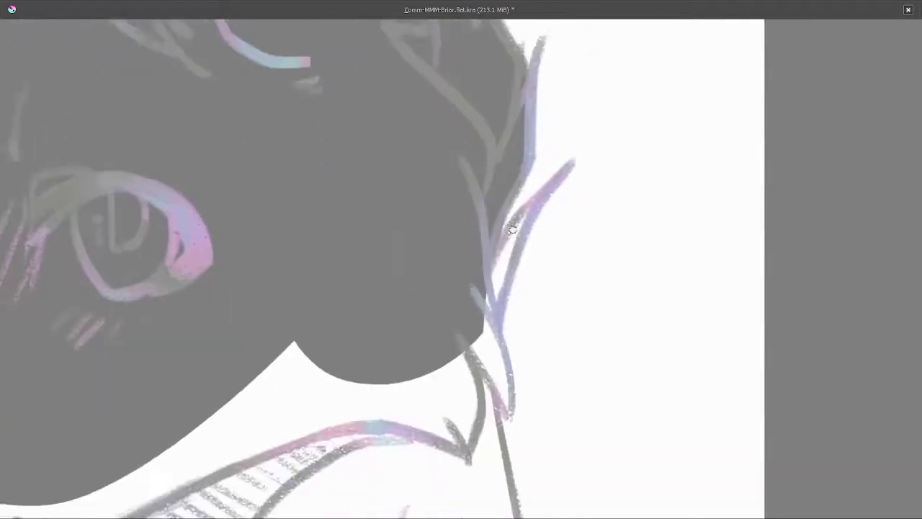
Fill the pointed fur tufts behind the cheek with grey base shapes
drag(519, 169, 481, 282)
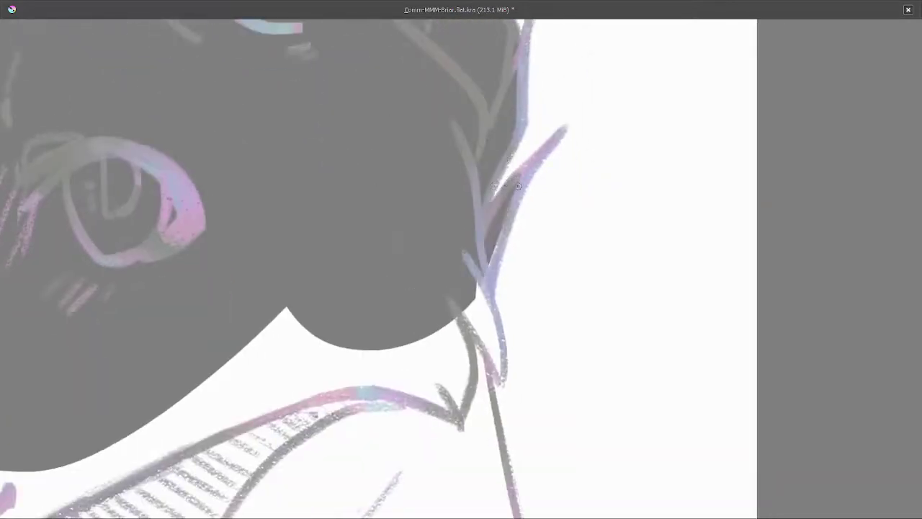
mouse_move(517, 186)
mouse_down()
mouse_move(496, 274)
mouse_move(476, 306)
mouse_up()
mouse_move(490, 288)
mouse_down()
mouse_move(518, 203)
mouse_move(490, 260)
mouse_up()
mouse_move(515, 230)
mouse_down()
mouse_move(515, 200)
mouse_move(501, 268)
mouse_move(529, 224)
mouse_move(488, 377)
mouse_up()
Extend the grey base down the back of the neck along its outline towards the shoulder
key(minus)
drag(381, 230, 496, 233)
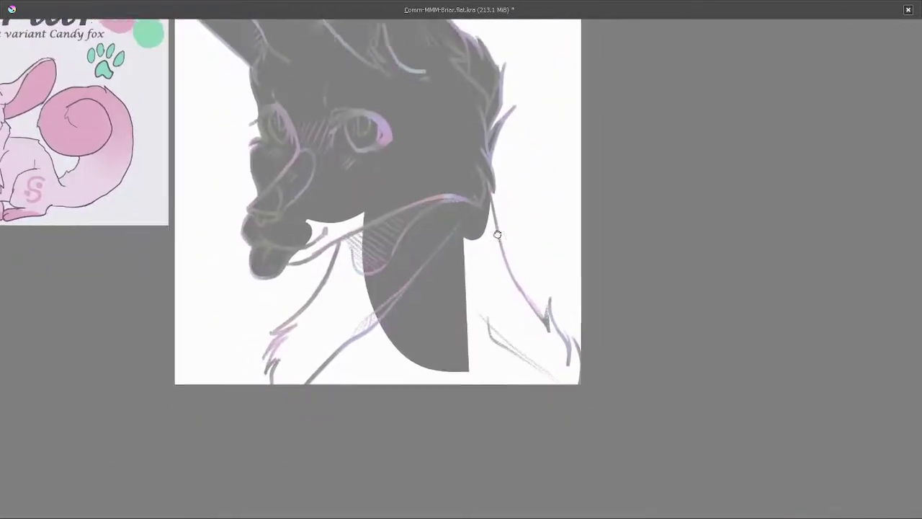
scroll(496, 233, up, 3)
drag(456, 144, 472, 357)
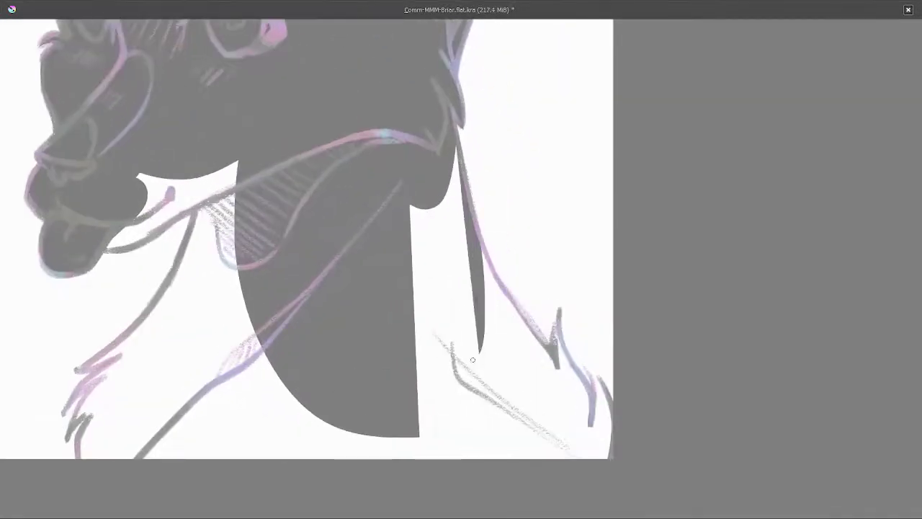
scroll(473, 216, up, 3)
mouse_move(468, 212)
mouse_down()
mouse_move(422, 290)
mouse_move(371, 227)
mouse_up()
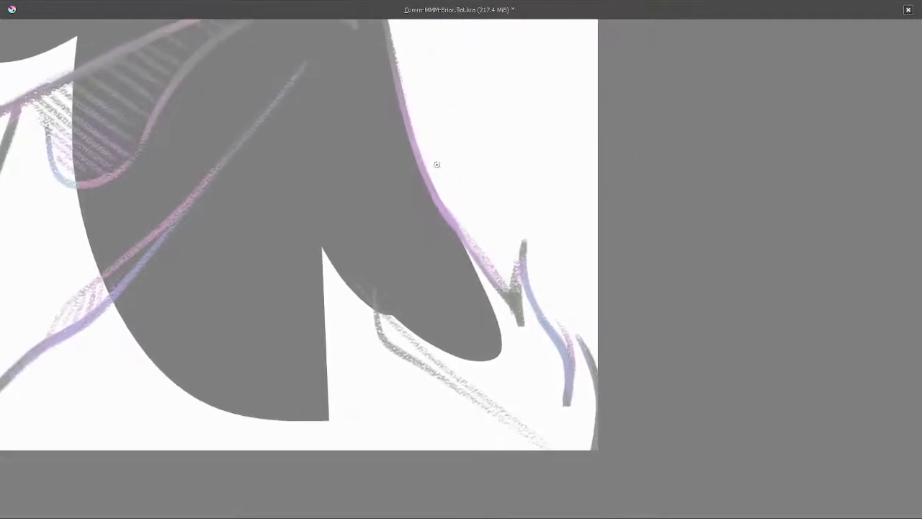
Fill the shoulder and its fur tufts out to the canvas edge with grey
mouse_move(481, 237)
mouse_down()
mouse_move(513, 315)
mouse_move(474, 257)
mouse_move(475, 215)
mouse_move(498, 314)
mouse_move(518, 333)
mouse_move(454, 382)
mouse_up()
drag(529, 307, 544, 375)
scroll(548, 338, up, 1)
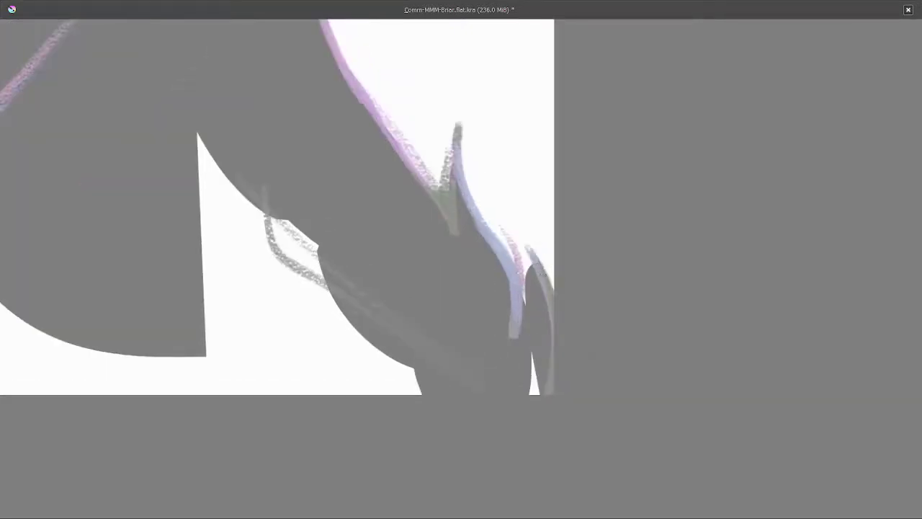
drag(524, 242, 521, 312)
drag(526, 245, 508, 238)
scroll(515, 245, down, 1)
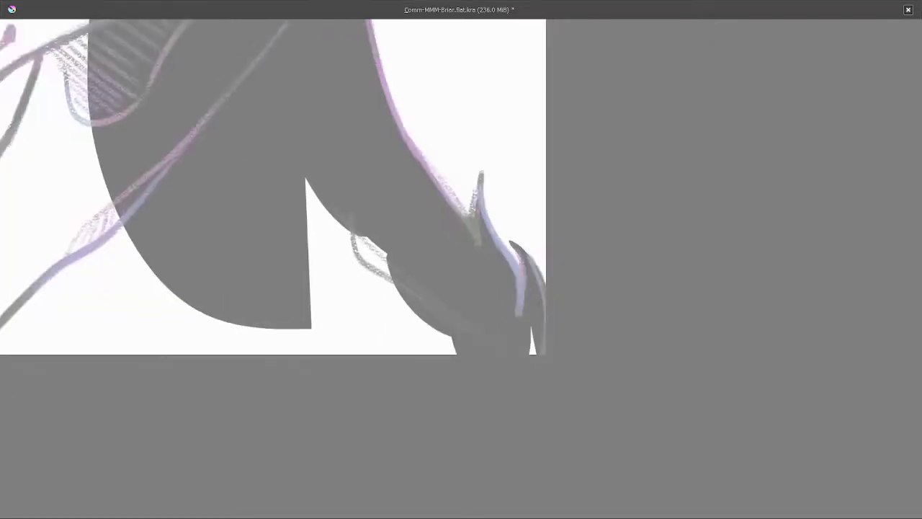
Fill the gap between the neck and shoulder and extend the grey base over the lower chest
drag(425, 339, 288, 332)
scroll(473, 367, down, 3)
scroll(474, 366, left, 2)
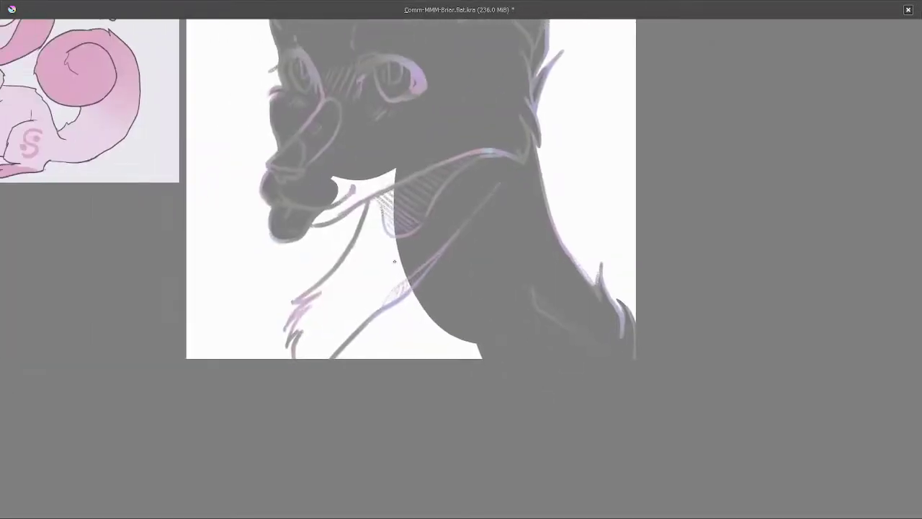
drag(447, 288, 406, 321)
scroll(375, 332, up, 1)
scroll(375, 333, up, 3)
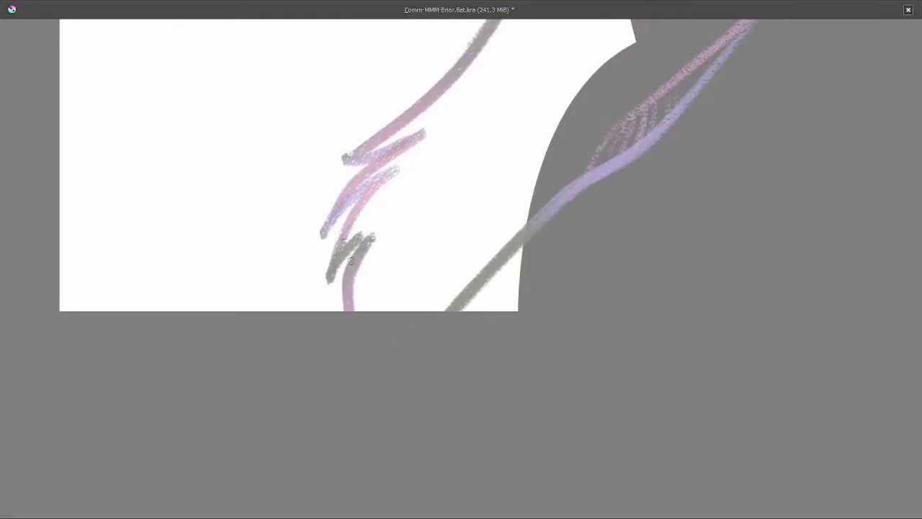
Fill the front chest fur with grey up to its tufted edge, undoing one misplaced shape
drag(351, 261, 455, 223)
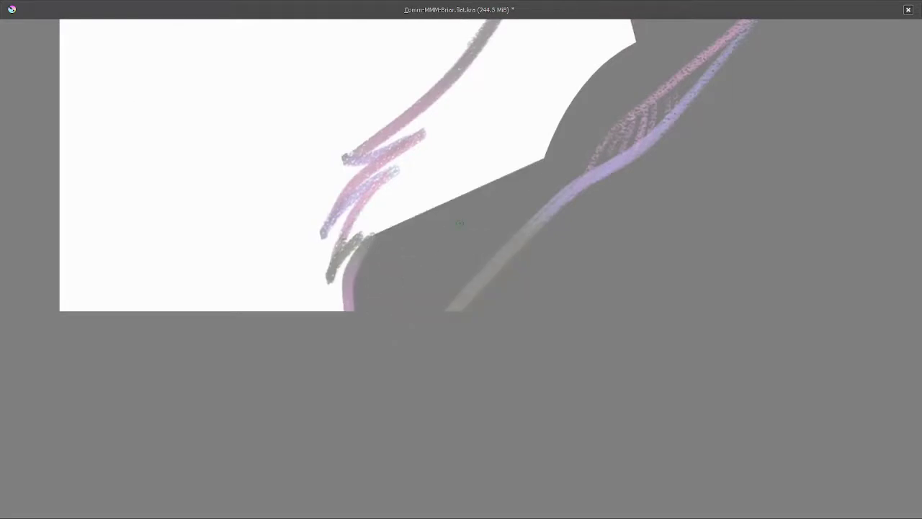
mouse_move(383, 272)
mouse_down()
mouse_move(394, 316)
mouse_move(451, 203)
mouse_move(357, 290)
mouse_move(562, 141)
mouse_up()
key(ctrl+z)
mouse_move(415, 217)
mouse_down()
mouse_move(451, 264)
mouse_move(404, 249)
mouse_move(473, 238)
mouse_move(512, 204)
mouse_move(455, 220)
mouse_up()
scroll(473, 239, up, 1)
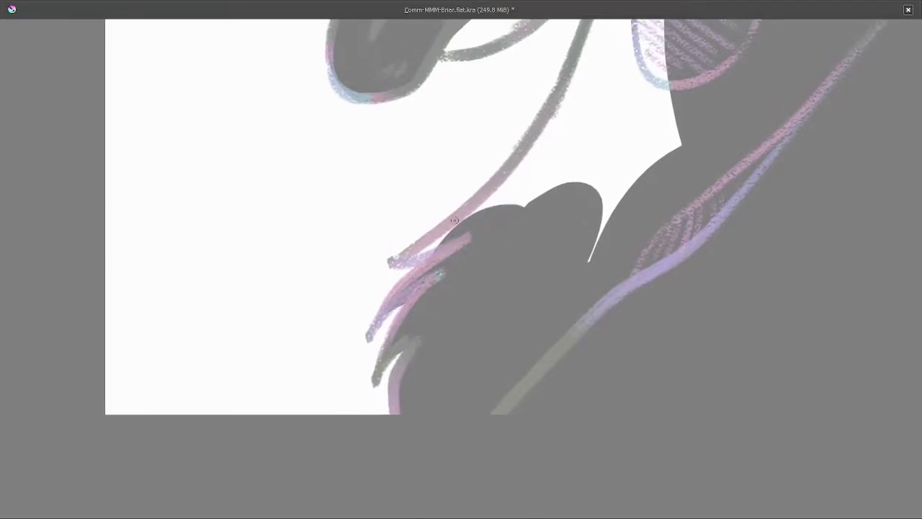
Extend the grey base up the front of the neck from the chest fur to the jawline
scroll(461, 239, up, 1)
mouse_move(406, 260)
mouse_down()
mouse_move(553, 182)
mouse_move(461, 237)
mouse_move(432, 241)
mouse_move(463, 195)
mouse_move(534, 293)
mouse_move(508, 204)
mouse_up()
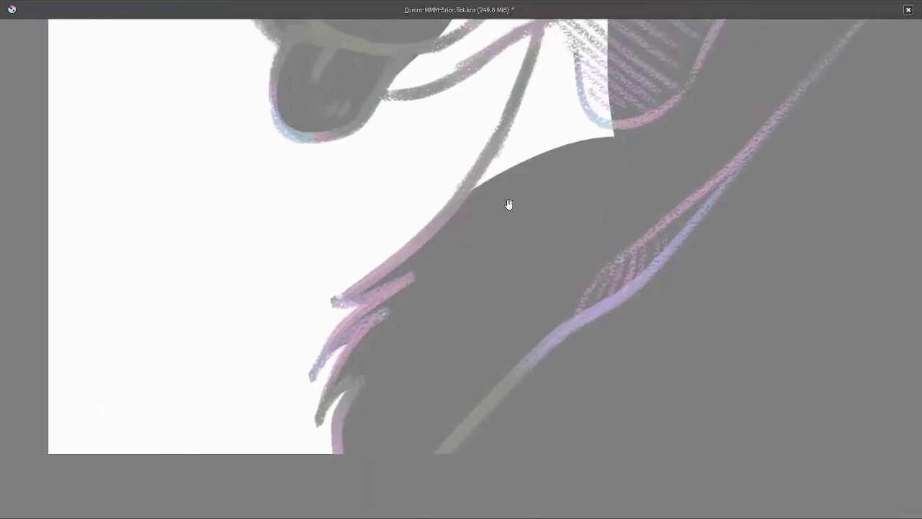
scroll(509, 204, up, 1)
drag(441, 220, 569, 75)
scroll(435, 277, up, 5)
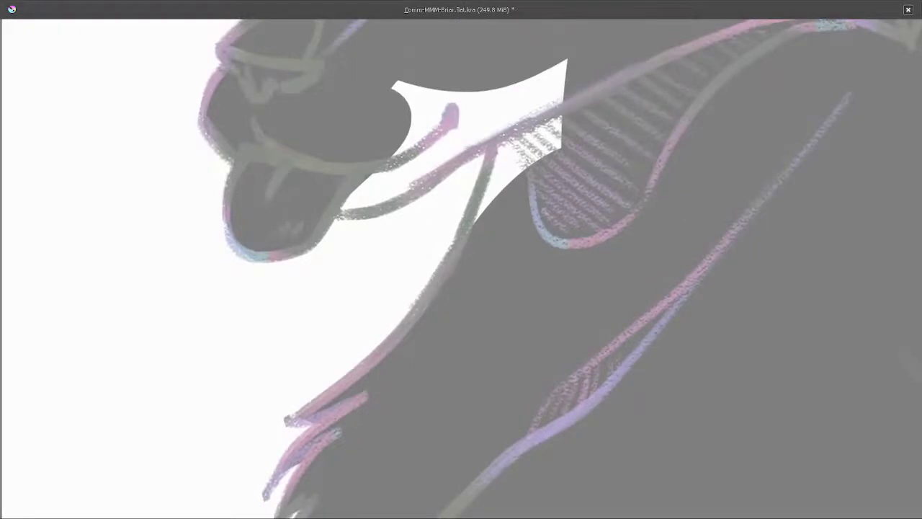
scroll(500, 220, up, 2)
drag(483, 230, 555, 101)
scroll(555, 101, up, 3)
drag(508, 238, 554, 151)
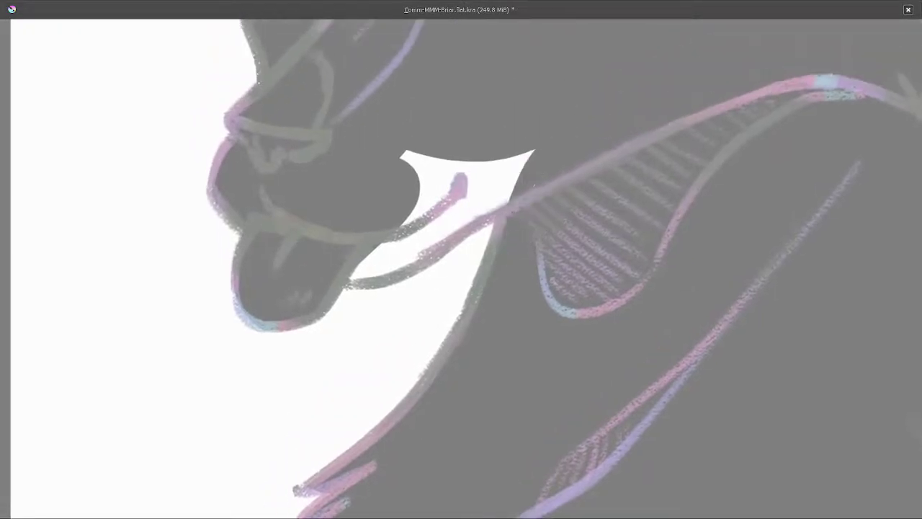
Fill the mouth corner and lower jaw behind the tongue, and close the small hole left in the muzzle
scroll(461, 259, up, 2)
mouse_move(447, 277)
mouse_down()
mouse_move(519, 256)
mouse_move(468, 194)
mouse_up()
scroll(468, 194, up, 1)
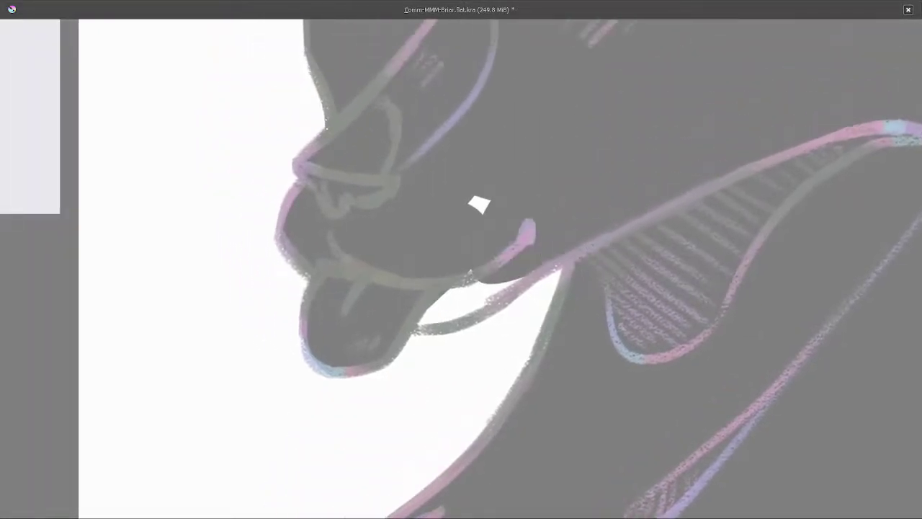
mouse_move(469, 273)
mouse_down()
mouse_move(471, 295)
mouse_move(419, 304)
mouse_up()
scroll(472, 295, up, 1)
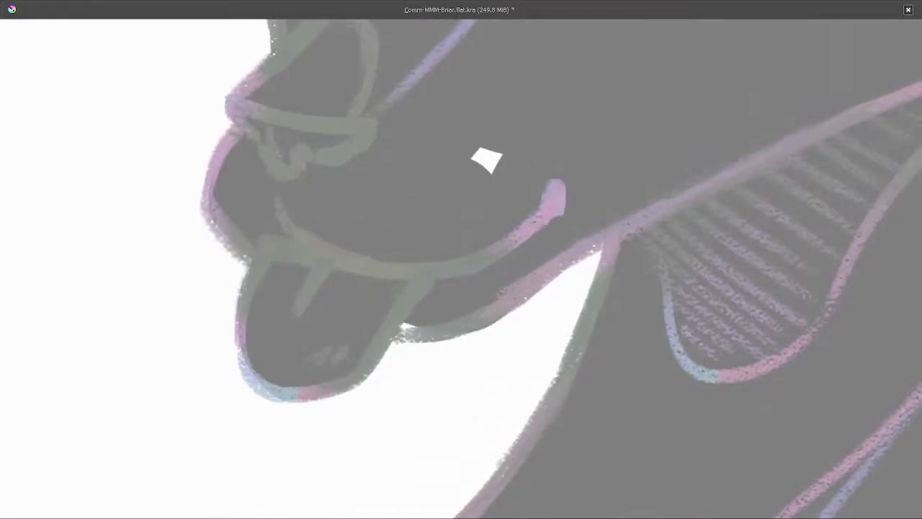
scroll(432, 292, up, 1)
drag(425, 351, 461, 344)
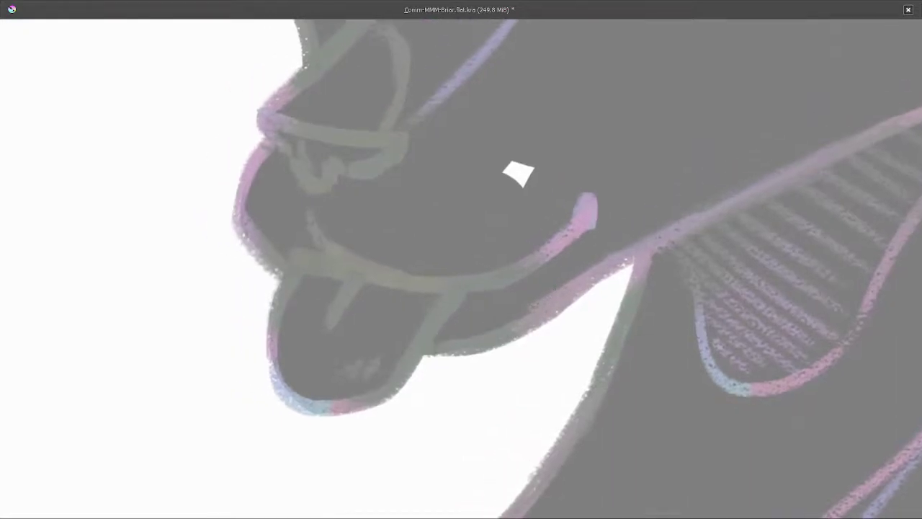
scroll(481, 278, down, 1)
scroll(512, 193, down, 1)
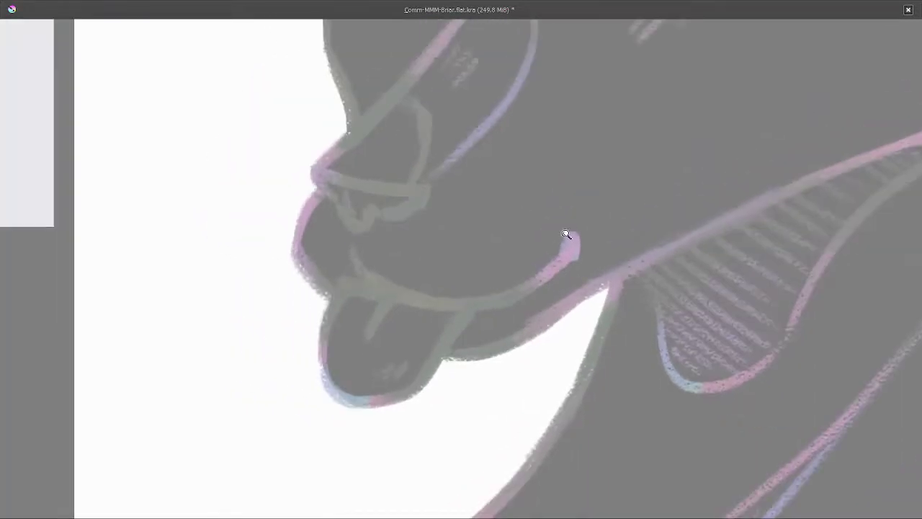
Save the document with the completed grey base
scroll(566, 243, down, 5)
drag(593, 303, 520, 331)
key(ctrl+s)
Restore the hidden interface, put the grey base in a clipping group and fill its mask layer with light pink
key(Tab)
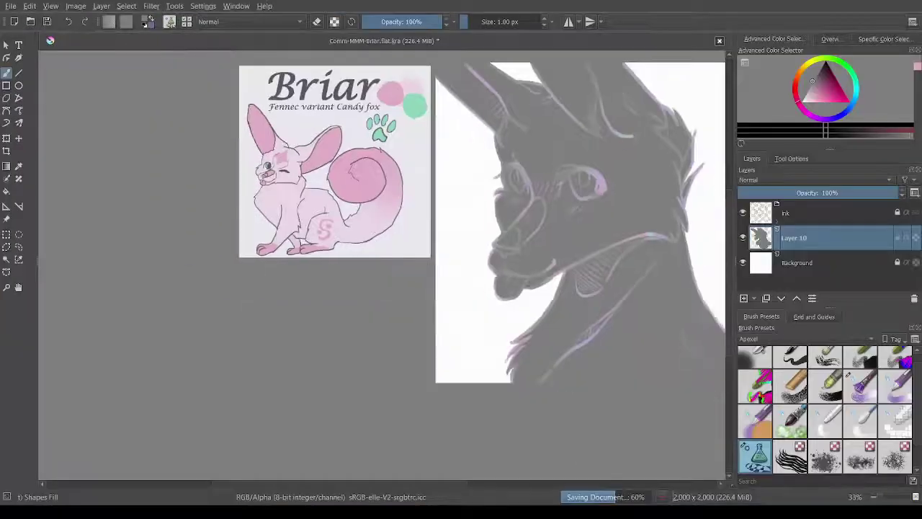
key(ctrl+shift+g)
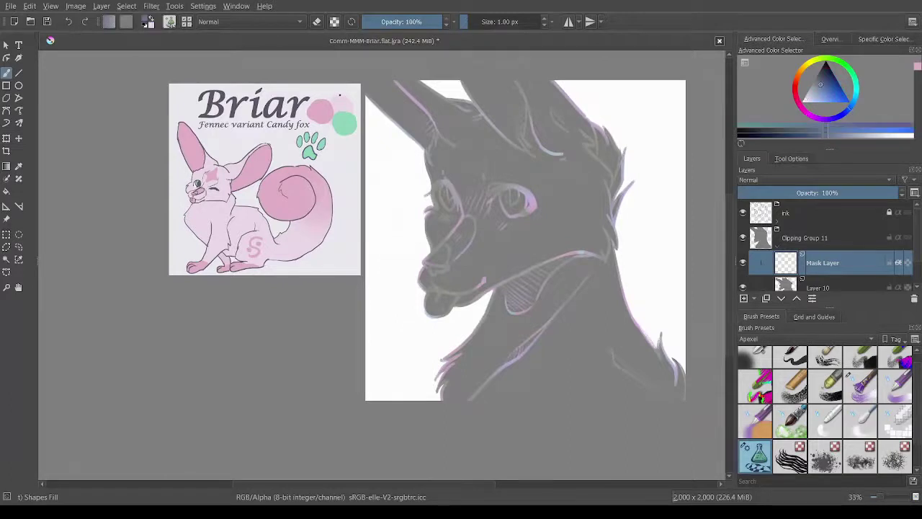
key(shift+BackSpace)
On a new layer in the clipping group, paint the far ear's inside darker pink with the Basic-5 Size brush
click(745, 299)
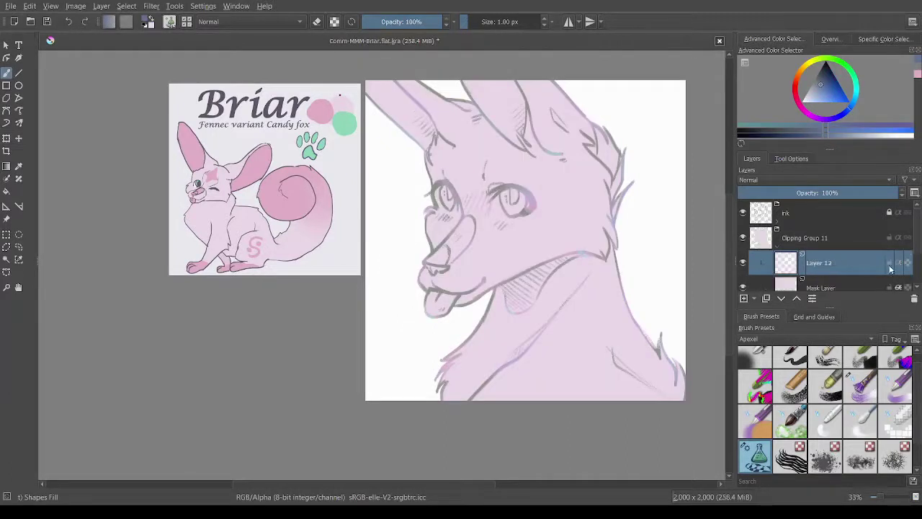
click(792, 357)
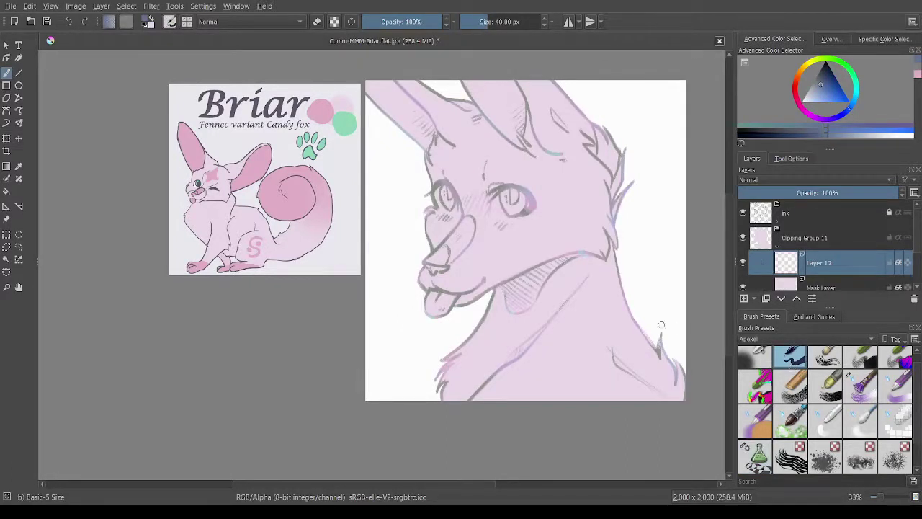
scroll(462, 175, up, 3)
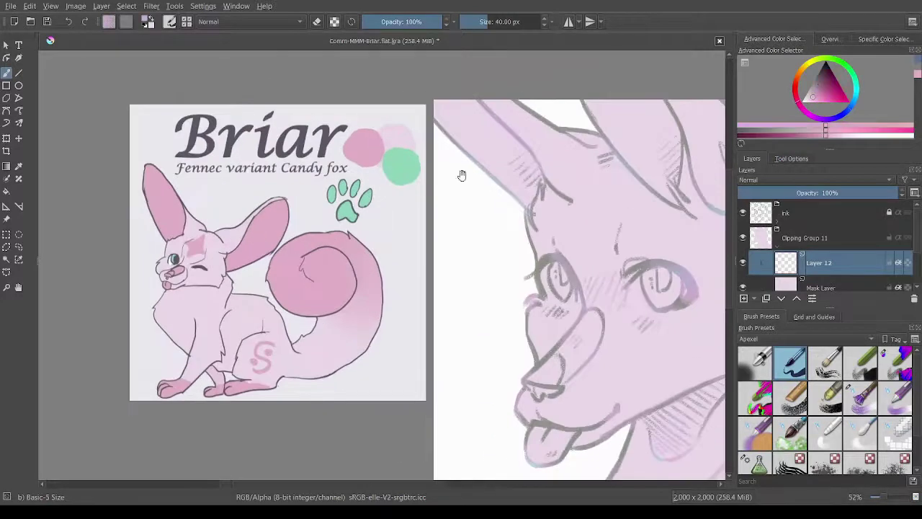
scroll(462, 175, up, 3)
mouse_move(470, 203)
mouse_down()
mouse_move(481, 232)
mouse_move(477, 256)
mouse_move(493, 268)
mouse_up()
scroll(484, 249, up, 2)
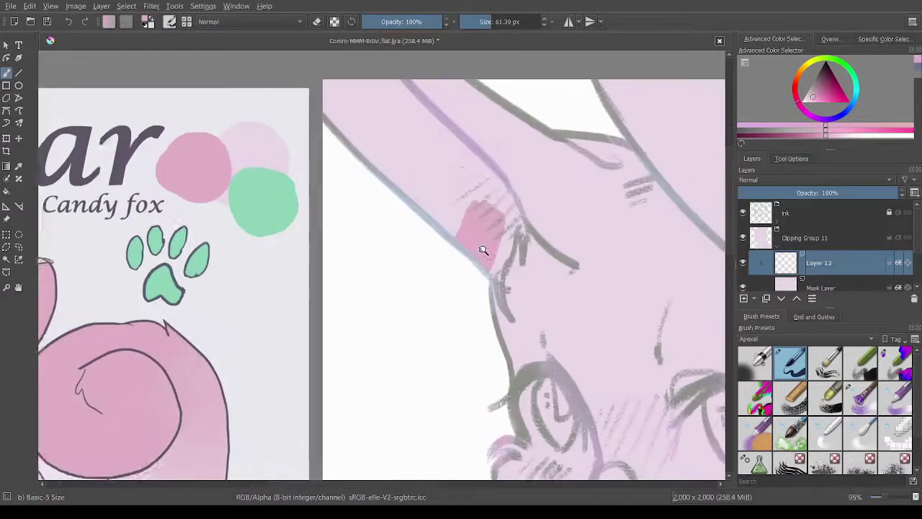
drag(494, 237, 502, 272)
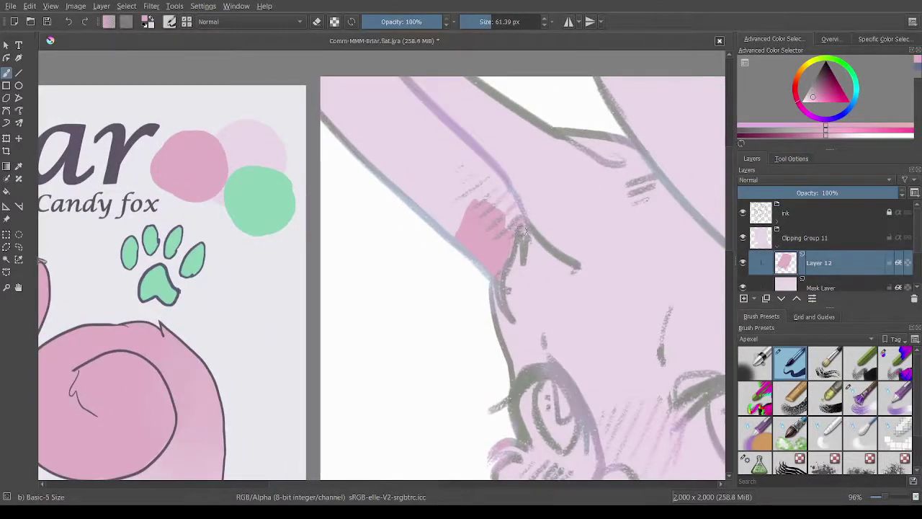
mouse_move(525, 230)
mouse_down()
mouse_move(483, 163)
mouse_move(509, 218)
mouse_move(500, 225)
mouse_move(521, 229)
mouse_move(511, 220)
mouse_move(516, 236)
mouse_move(414, 134)
mouse_move(422, 193)
mouse_move(355, 134)
mouse_move(352, 144)
mouse_move(432, 254)
mouse_move(483, 284)
mouse_move(431, 192)
mouse_move(561, 240)
mouse_move(534, 239)
mouse_move(534, 224)
mouse_move(513, 201)
mouse_move(525, 252)
mouse_up()
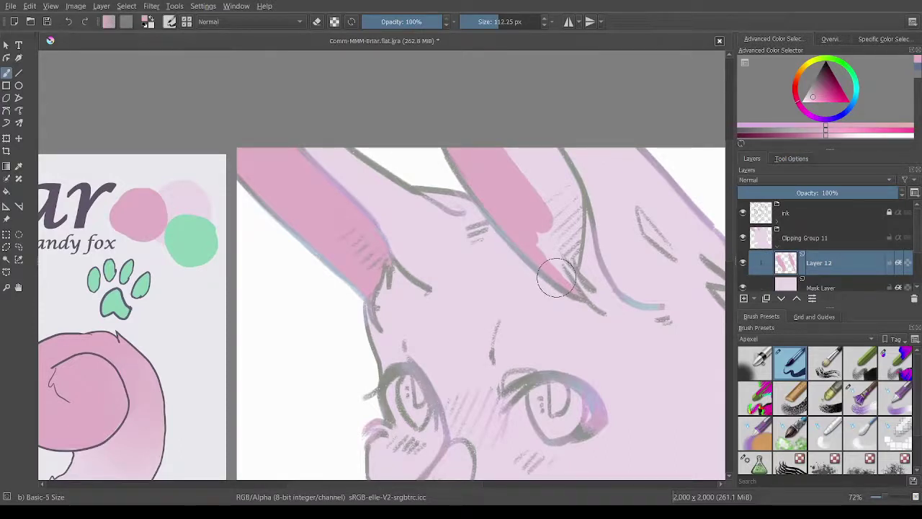
Paint the inside of the near ear darker pink down to its base and along its inner edge
mouse_move(556, 278)
mouse_down()
mouse_move(535, 209)
mouse_move(556, 249)
mouse_up()
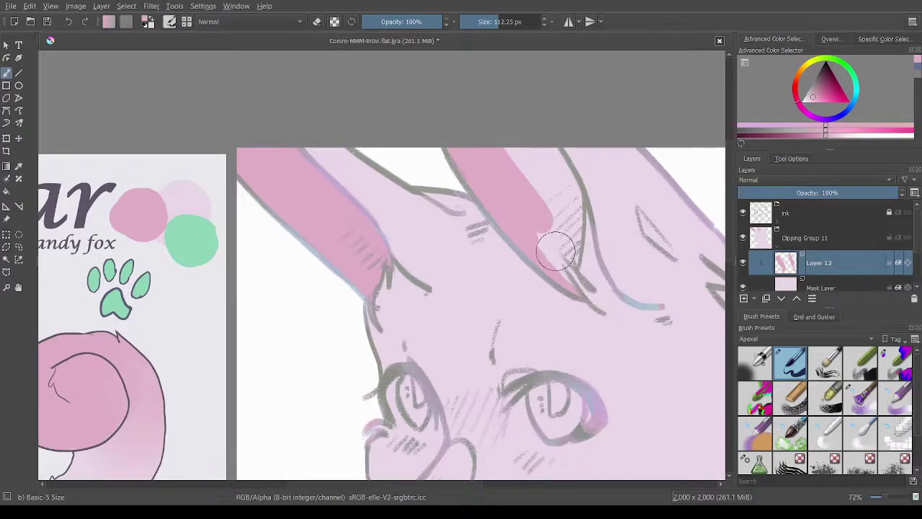
drag(555, 251, 540, 206)
scroll(471, 257, up, 3)
mouse_move(468, 277)
mouse_down()
mouse_move(497, 253)
mouse_move(504, 303)
mouse_up()
mouse_move(494, 253)
mouse_down()
mouse_move(523, 288)
mouse_move(526, 257)
mouse_move(505, 263)
mouse_move(497, 188)
mouse_up()
scroll(497, 188, up, 2)
mouse_move(522, 237)
mouse_down()
mouse_move(537, 258)
mouse_move(508, 196)
mouse_move(490, 210)
mouse_move(441, 198)
mouse_up()
scroll(436, 255, down, 5)
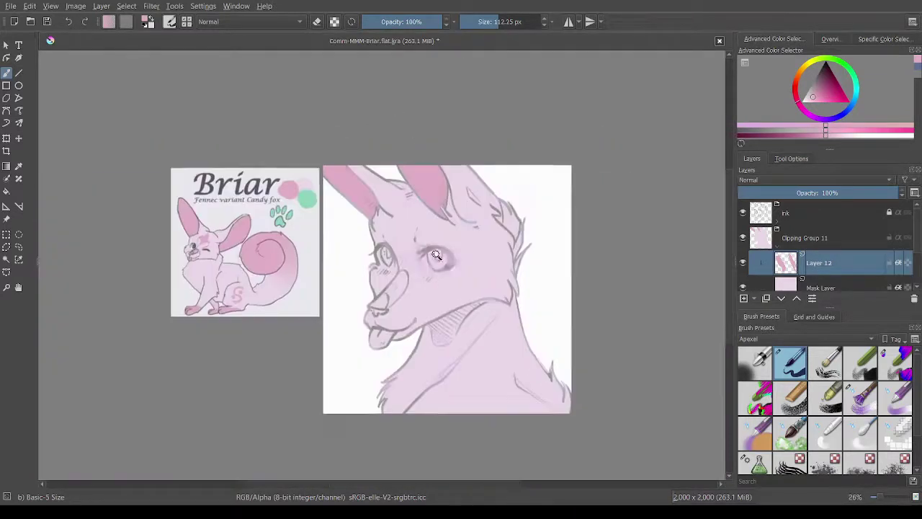
Paint the tongue with the same darker pink
drag(436, 255, 507, 252)
scroll(425, 278, up, 5)
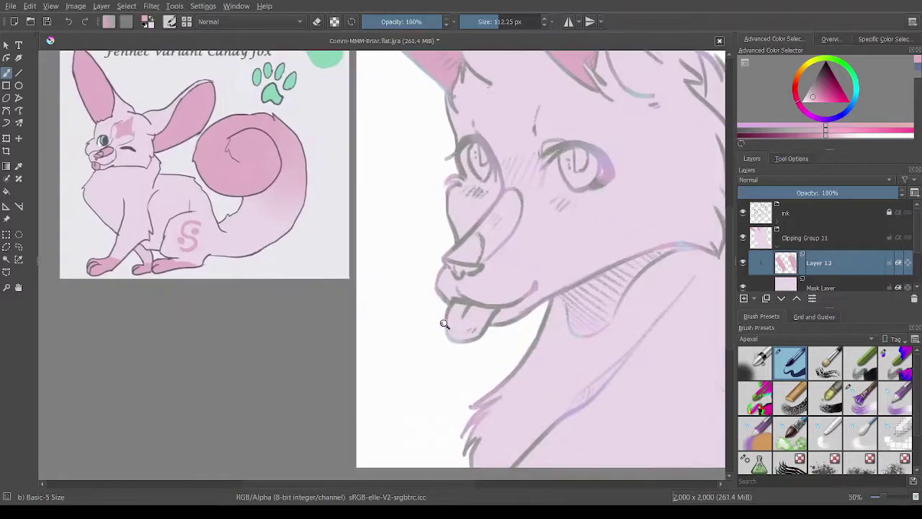
mouse_move(453, 320)
mouse_down()
mouse_move(463, 310)
mouse_move(455, 288)
mouse_move(525, 293)
mouse_move(487, 328)
mouse_move(490, 307)
mouse_up()
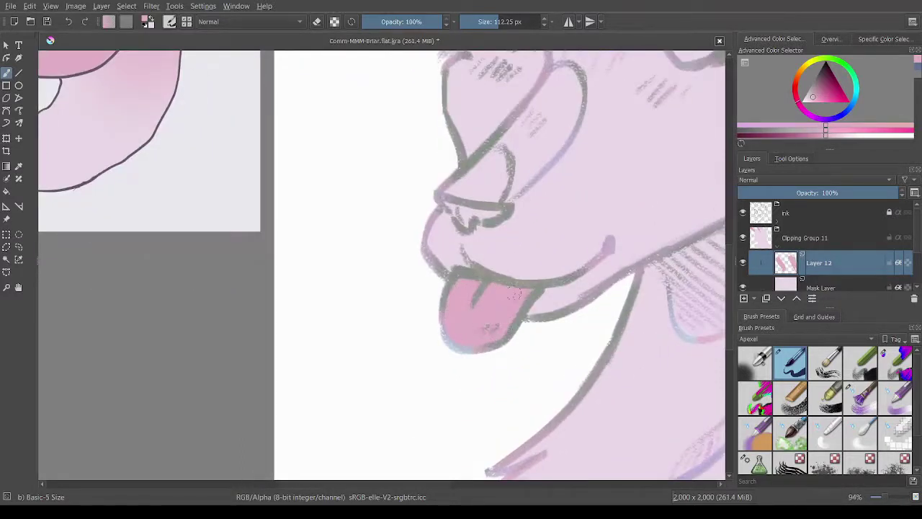
scroll(501, 329, down, 3)
Paint the nose and the stripe along the muzzle bridge darker pink, and save the document
scroll(512, 377, up, 6)
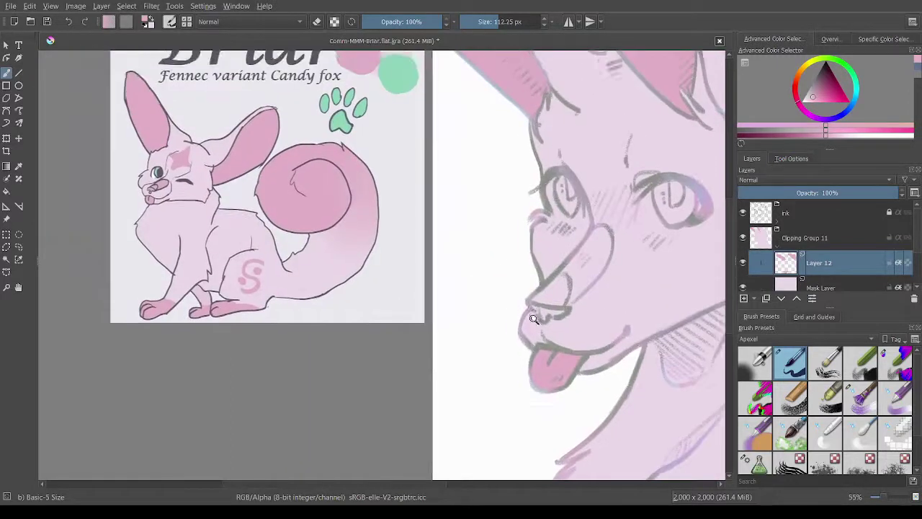
mouse_move(528, 289)
mouse_down()
mouse_move(580, 288)
mouse_move(598, 251)
mouse_move(546, 247)
mouse_move(559, 244)
mouse_up()
drag(559, 243, 464, 326)
mouse_move(504, 288)
mouse_down()
mouse_move(569, 208)
mouse_move(472, 338)
mouse_move(570, 258)
mouse_move(544, 223)
mouse_move(534, 229)
mouse_move(538, 242)
mouse_move(548, 230)
mouse_move(525, 230)
mouse_move(515, 254)
mouse_up()
scroll(534, 298, down, 4)
scroll(534, 289, down, 2)
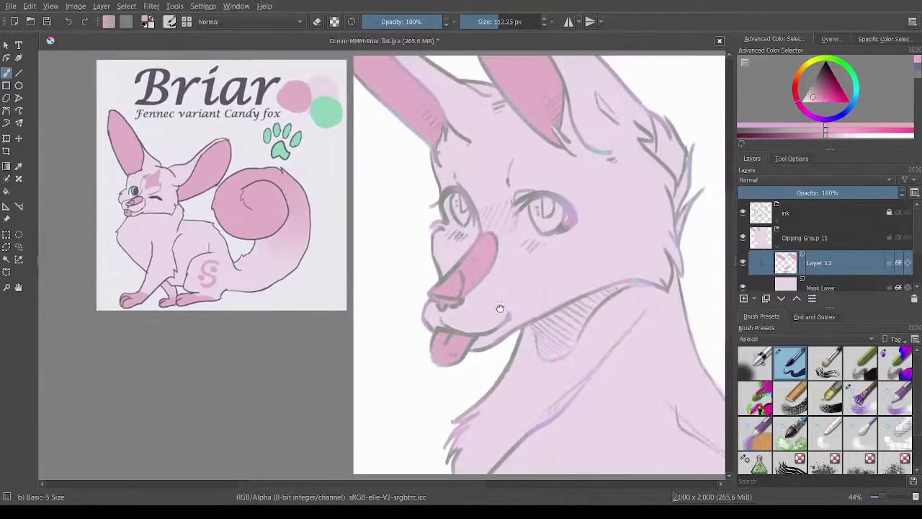
key(ctrl+s)
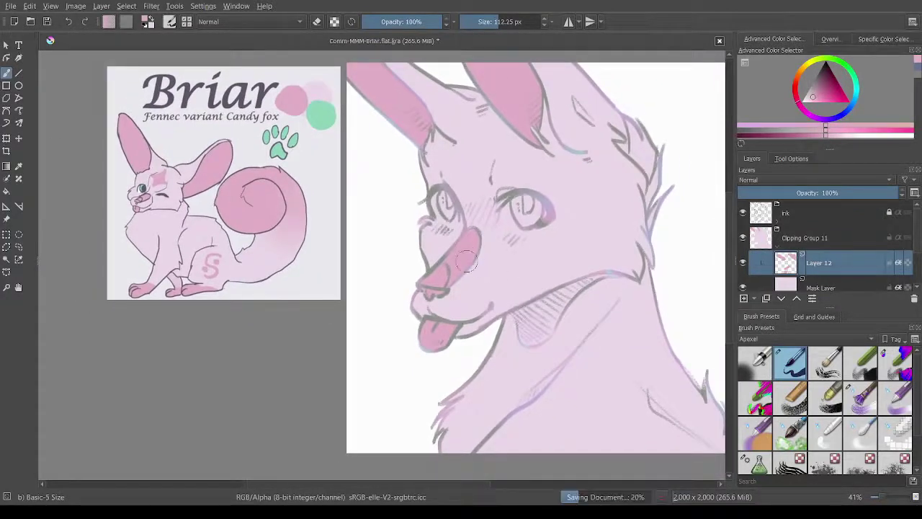
Add another layer with inherited alpha above the darker pink layer in the clipping group
scroll(444, 240, up, 1)
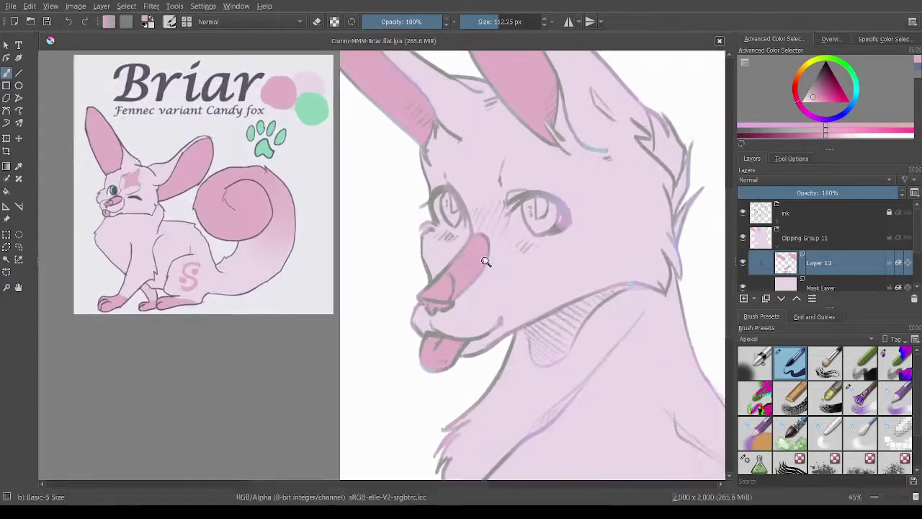
drag(476, 234, 481, 240)
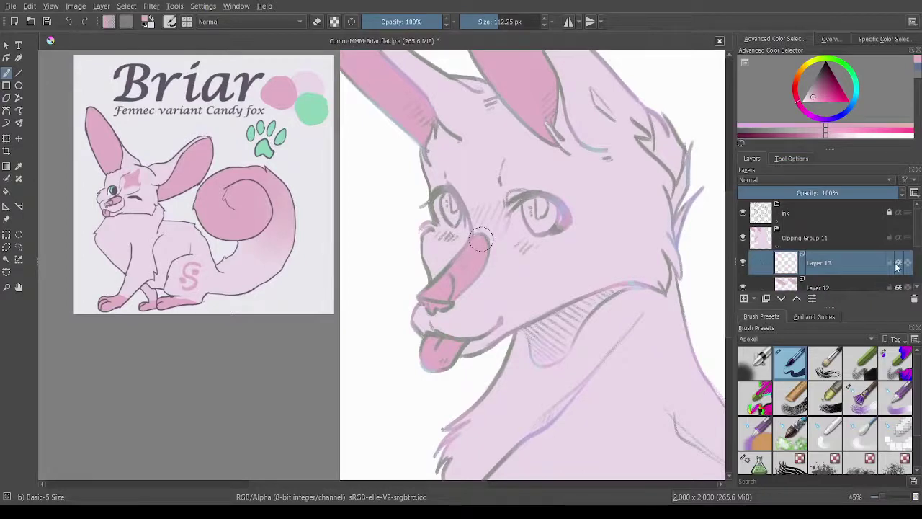
scroll(477, 216, up, 3)
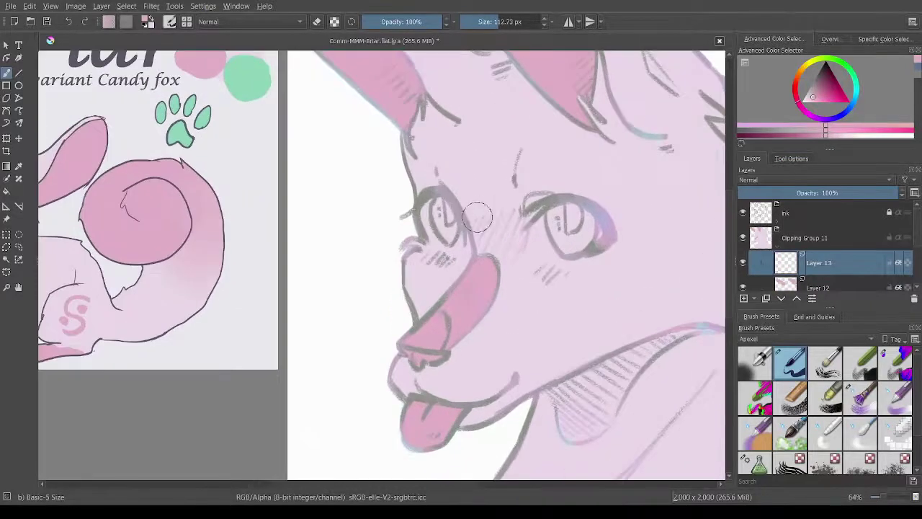
Paint a darker pink four-pointed star on the forehead above the muzzle stripe with a 97.11 px brush
key(bracketleft)
click(477, 216)
scroll(477, 216, down, 2)
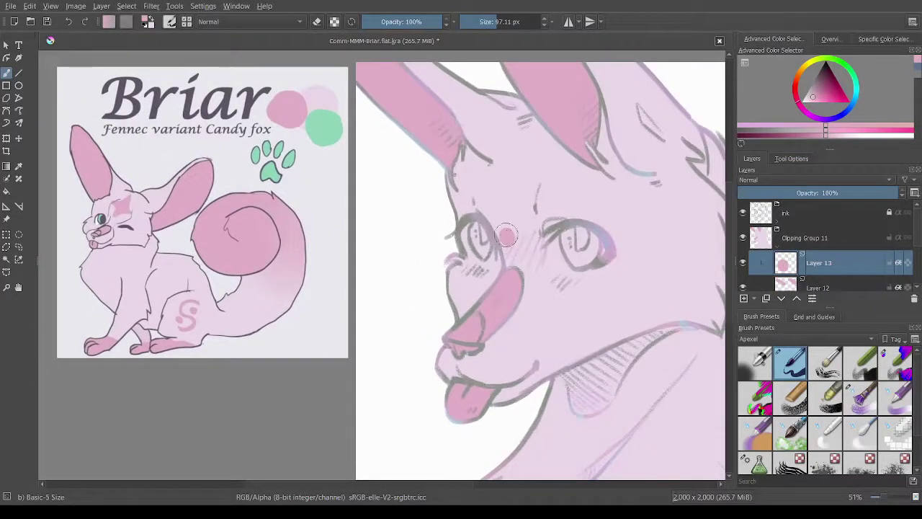
mouse_move(506, 235)
mouse_down()
mouse_move(533, 209)
mouse_move(515, 157)
mouse_move(508, 180)
mouse_move(479, 191)
mouse_move(502, 232)
mouse_move(509, 182)
mouse_move(532, 200)
mouse_move(513, 223)
mouse_move(504, 188)
mouse_move(516, 227)
mouse_move(469, 216)
mouse_up()
key(e)
key(e)
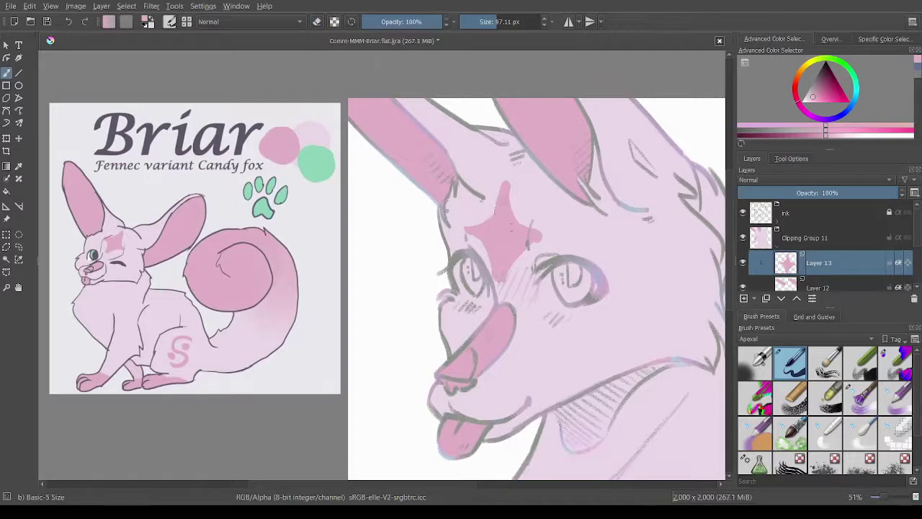
Erase along the edges of the star's arm above the near eye to sharpen its shape
key(e)
drag(540, 232, 548, 244)
scroll(546, 232, up, 2)
key(e)
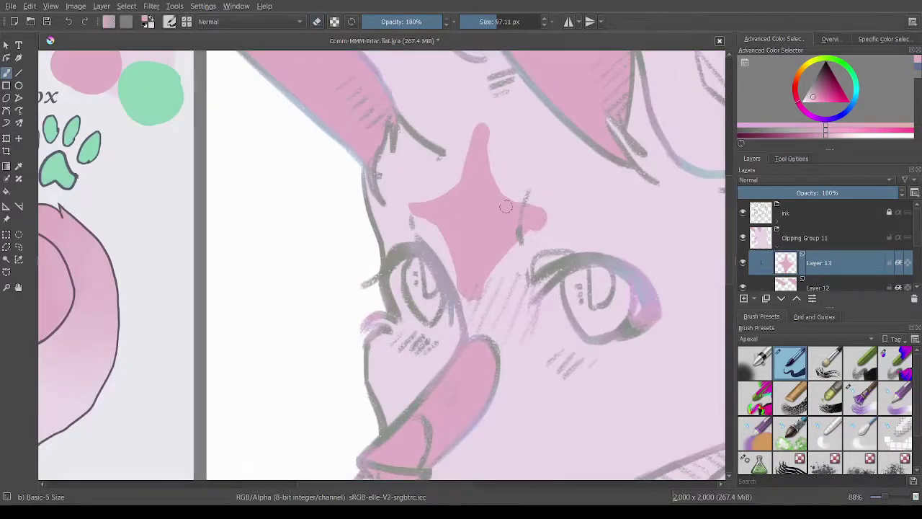
scroll(545, 218, down, 3)
scroll(576, 209, down, 1)
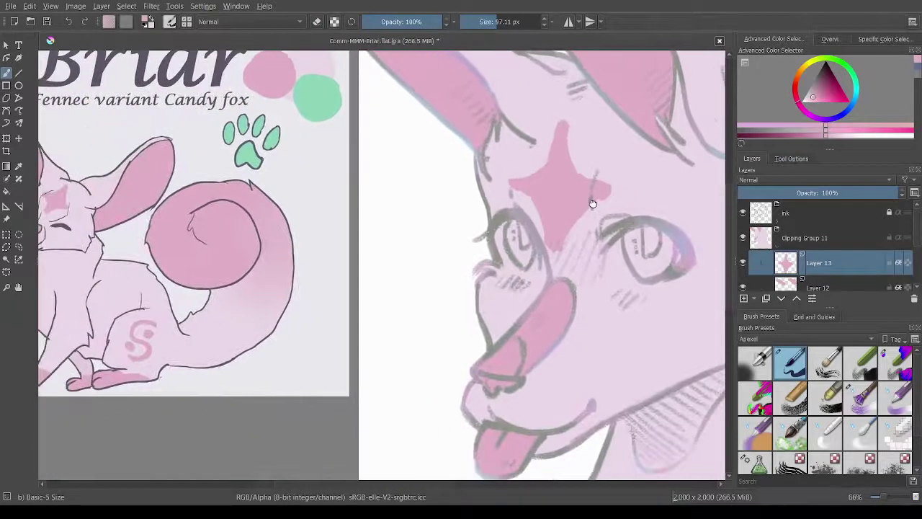
scroll(570, 200, up, 3)
key(e)
mouse_move(548, 235)
mouse_down()
mouse_move(556, 241)
mouse_move(525, 181)
mouse_up()
key(e)
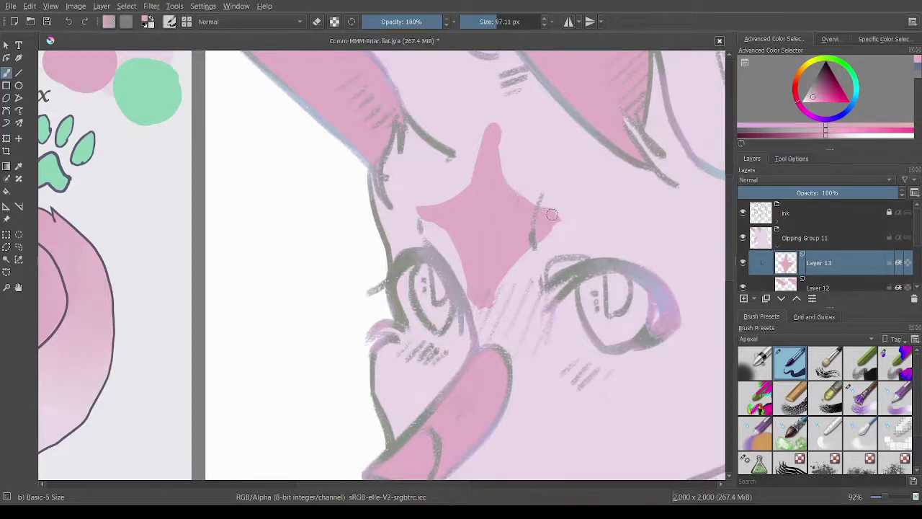
Paint the star's side arms and its upper and lower points fuller and more rounded
drag(555, 221, 582, 185)
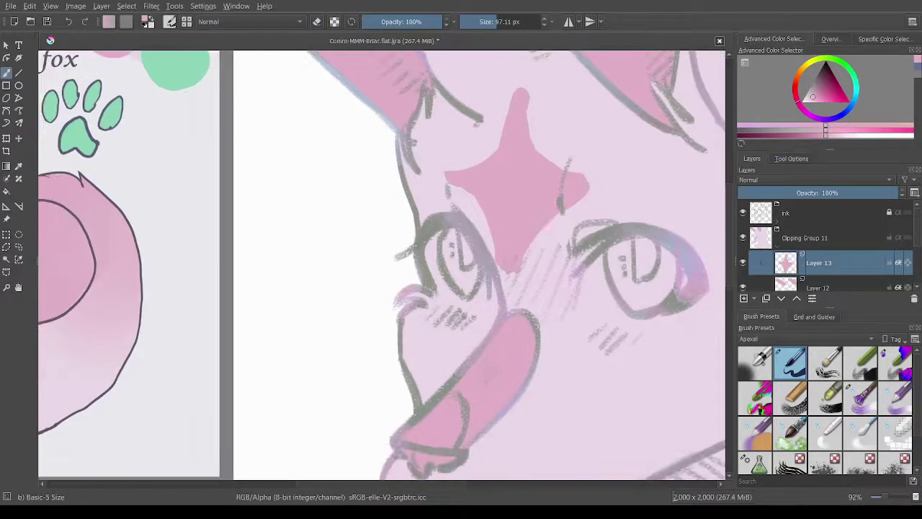
drag(507, 267, 534, 299)
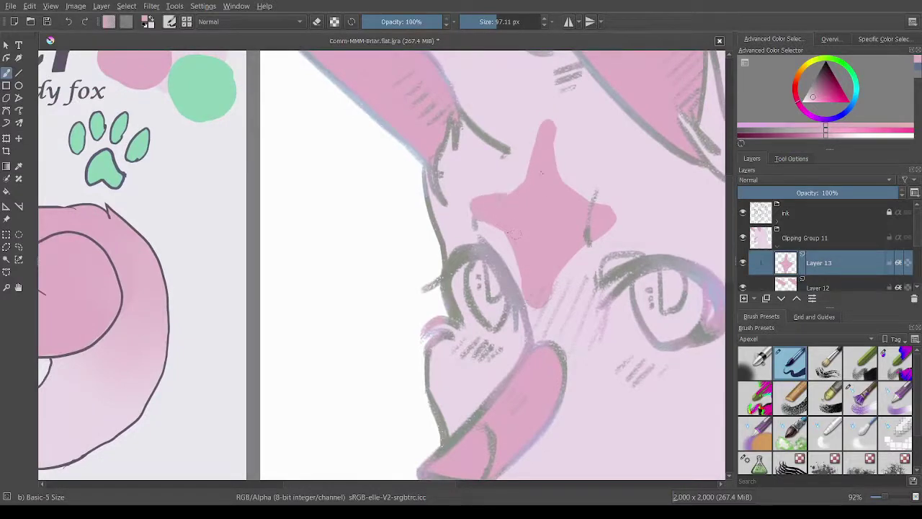
drag(537, 195, 500, 236)
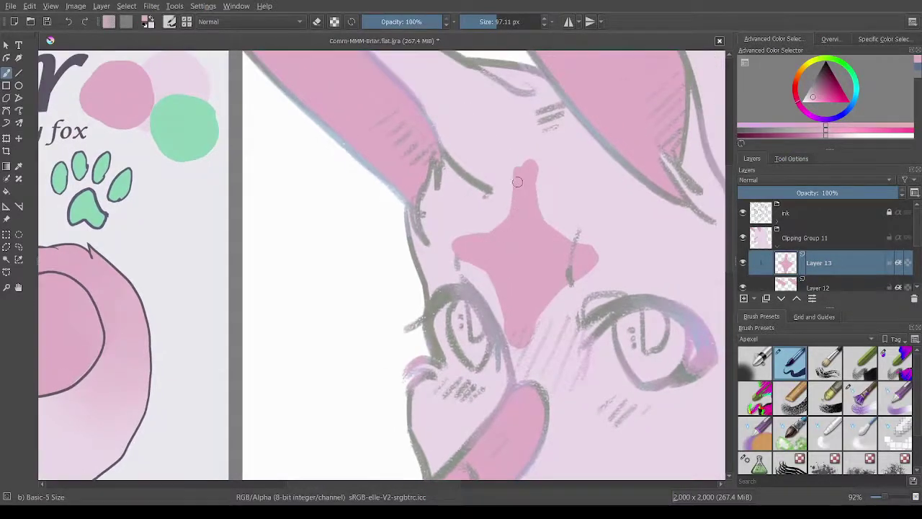
drag(517, 182, 534, 186)
key(e)
scroll(514, 161, down, 6)
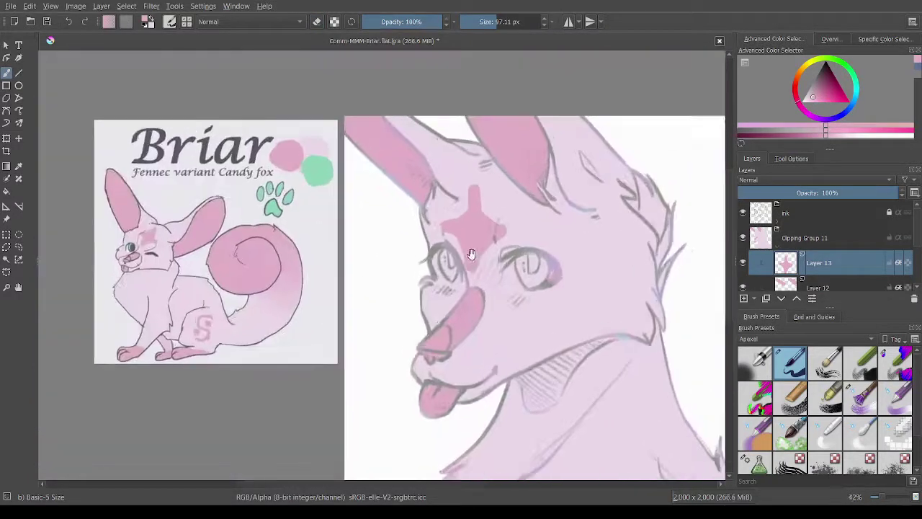
Erase along the star's lower edges to deepen the curves between the lower point and the side arms
scroll(471, 254, up, 4)
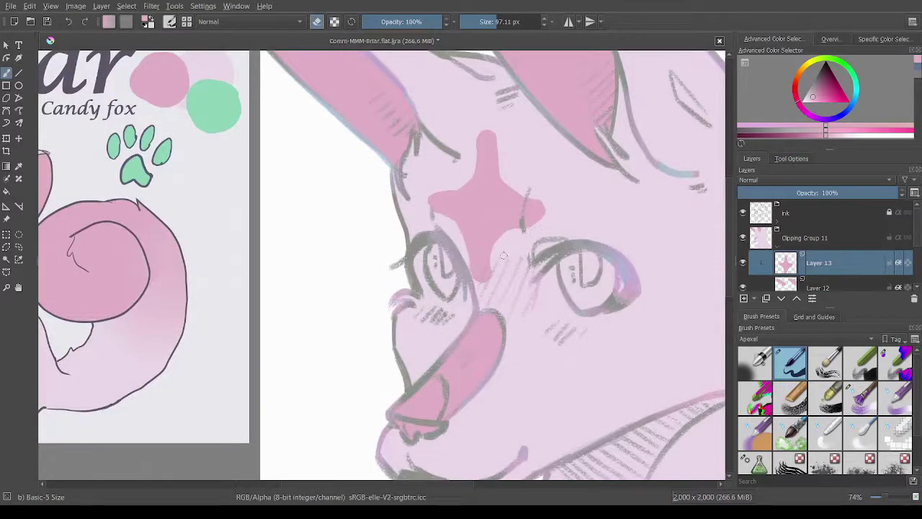
key(e)
key(e)
key(e)
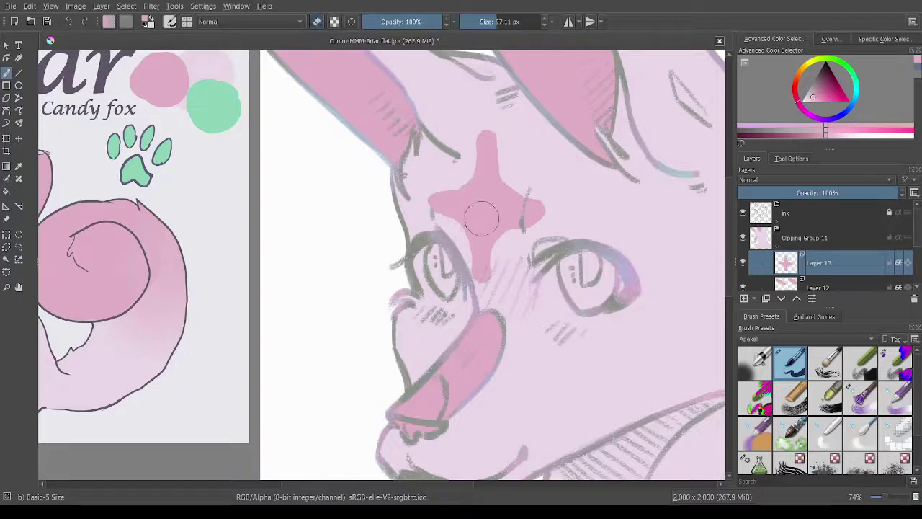
key(e)
key(e)
mouse_move(528, 229)
mouse_down()
mouse_move(548, 246)
mouse_move(519, 247)
mouse_move(531, 278)
mouse_up()
key(e)
scroll(478, 301, down, 5)
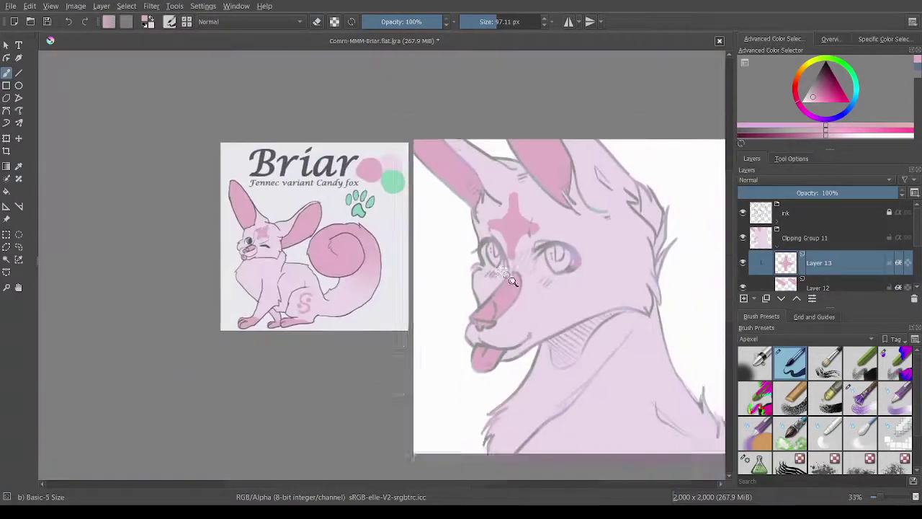
Try to erase a deeper curve between the star's upper point and its arm on the far-eye side
scroll(484, 210, up, 6)
drag(497, 165, 468, 212)
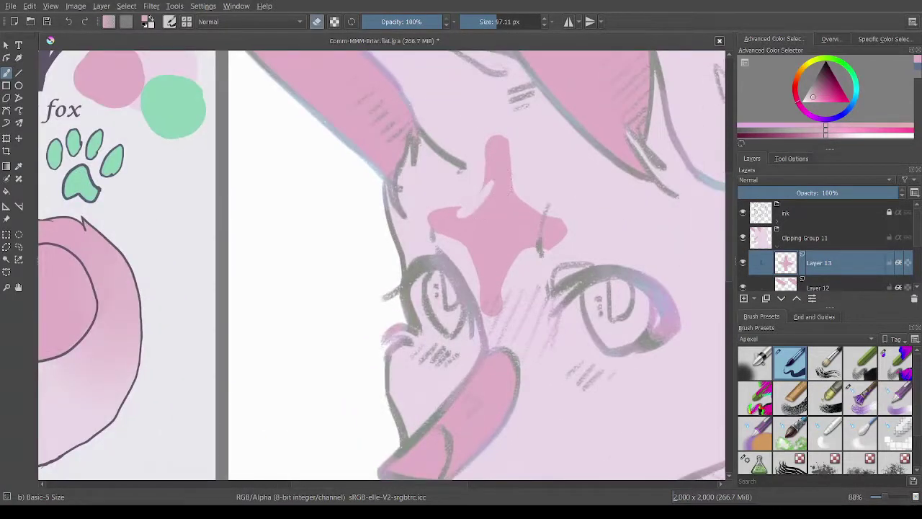
key(ctrl+z)
Trim the edges of the star's upper point and side arms, checking the shape in a mirrored view
key(e)
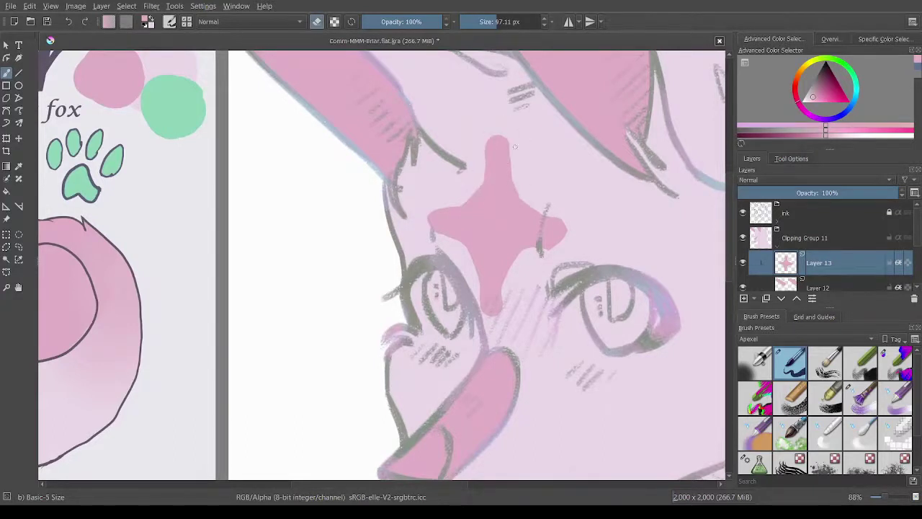
drag(514, 148, 465, 163)
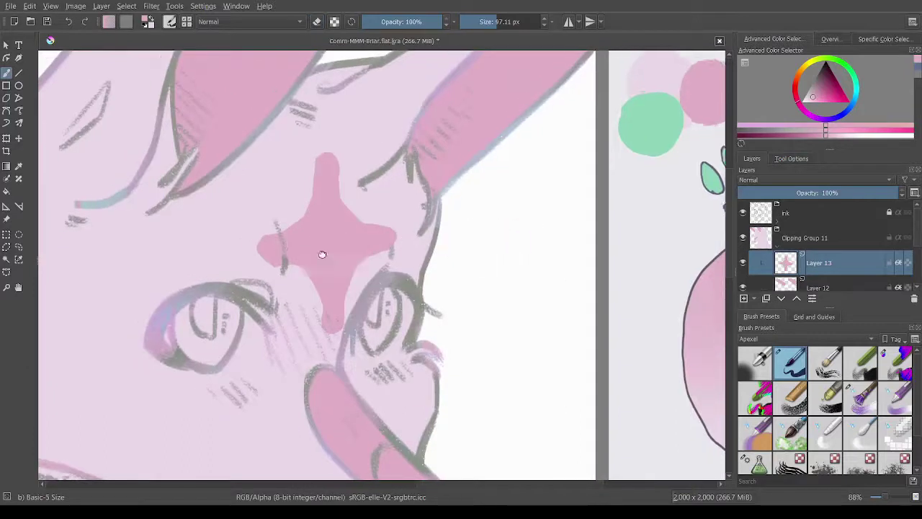
drag(268, 258, 406, 261)
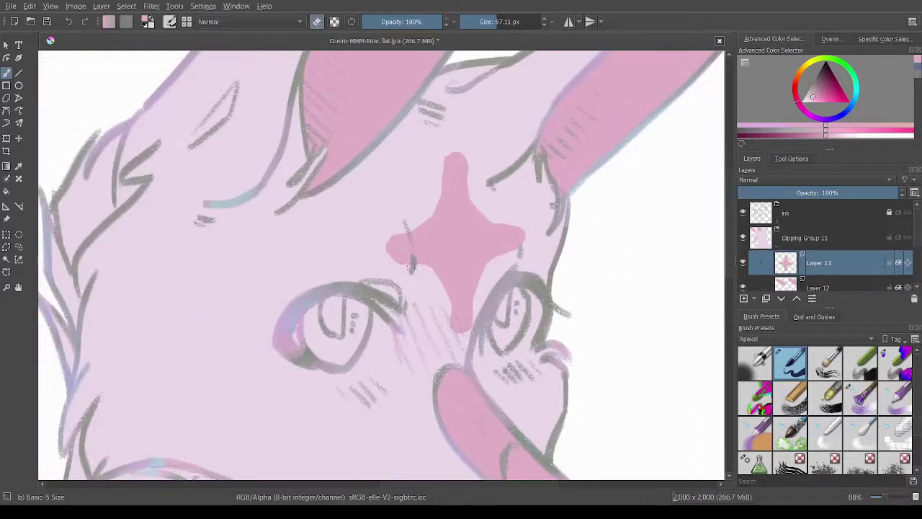
drag(513, 233, 475, 234)
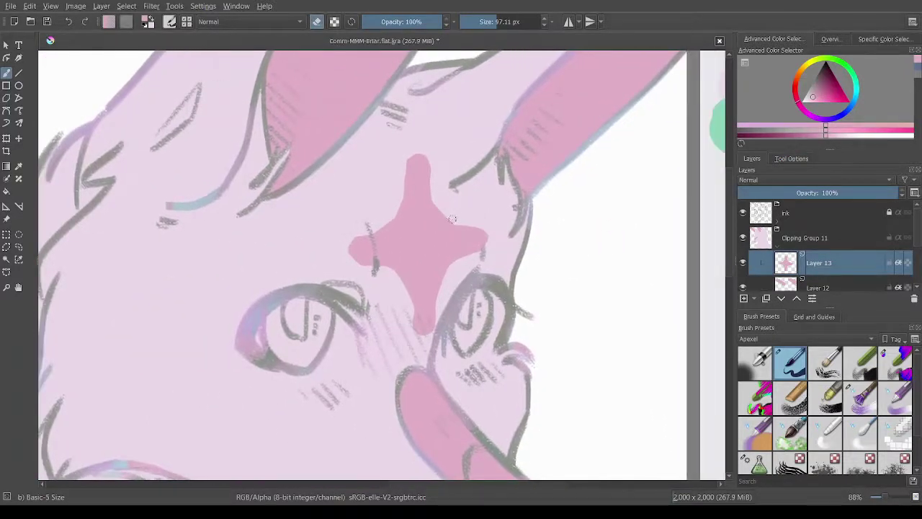
scroll(487, 263, down, 2)
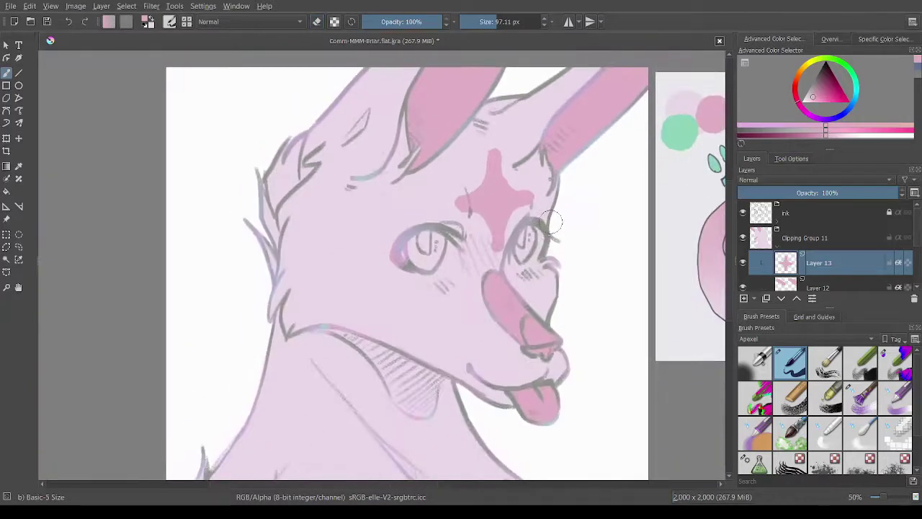
Try to distort the forehead star in perspective with the Transform tool
click(9, 137)
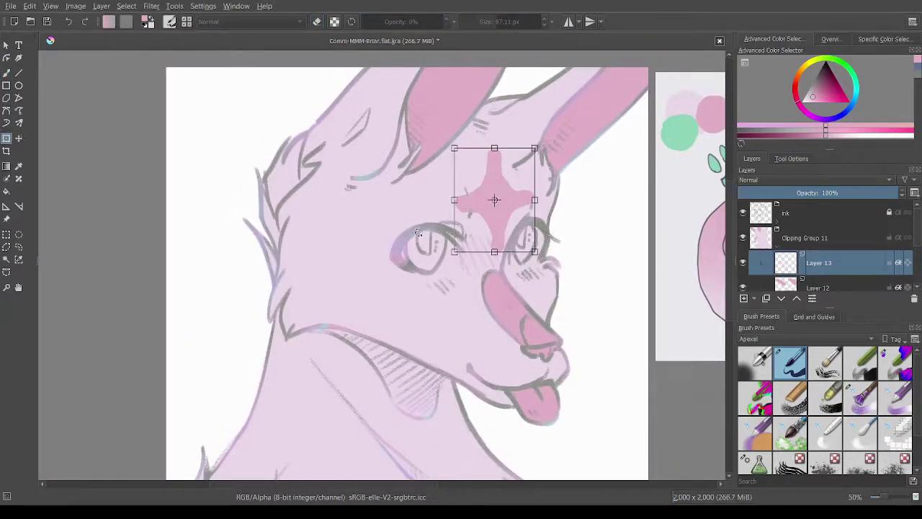
drag(418, 232, 487, 229)
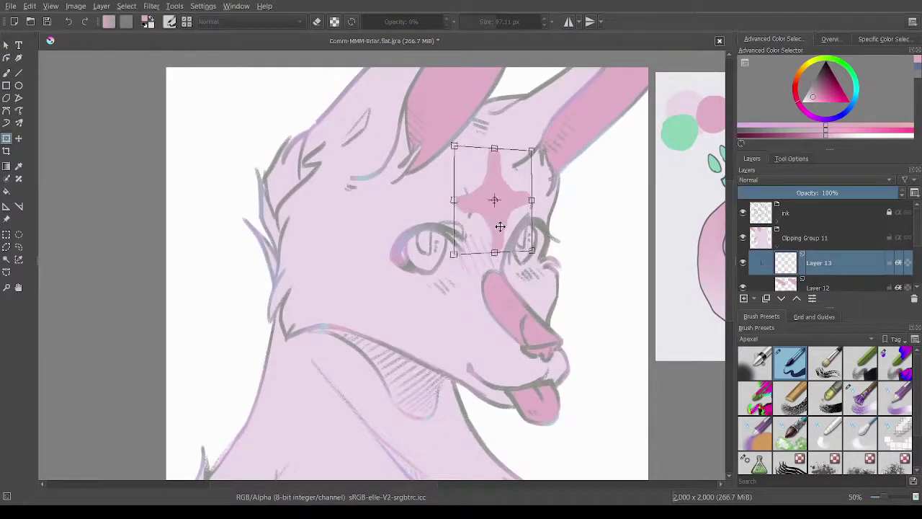
key(ctrl+z)
key(b)
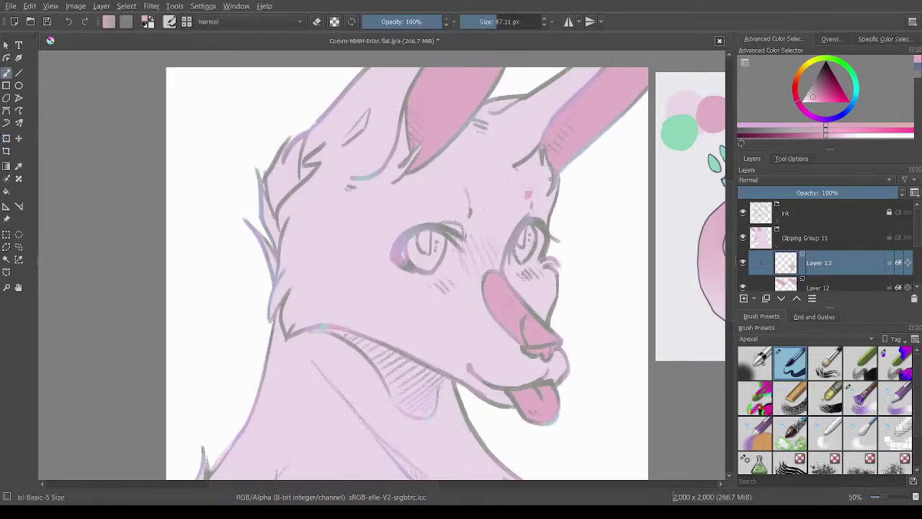
Restore the unmirrored view and bend the star's upper point slightly towards the near ear using Liquify at size 116.26
key(m)
mouse_move(310, 175)
mouse_down()
mouse_move(412, 201)
mouse_move(443, 149)
mouse_move(508, 190)
mouse_up()
click(6, 138)
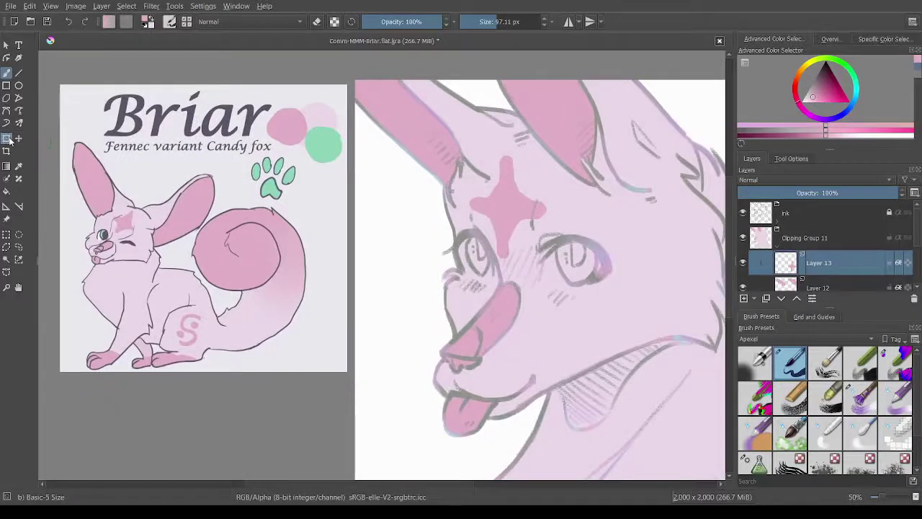
click(792, 159)
click(814, 188)
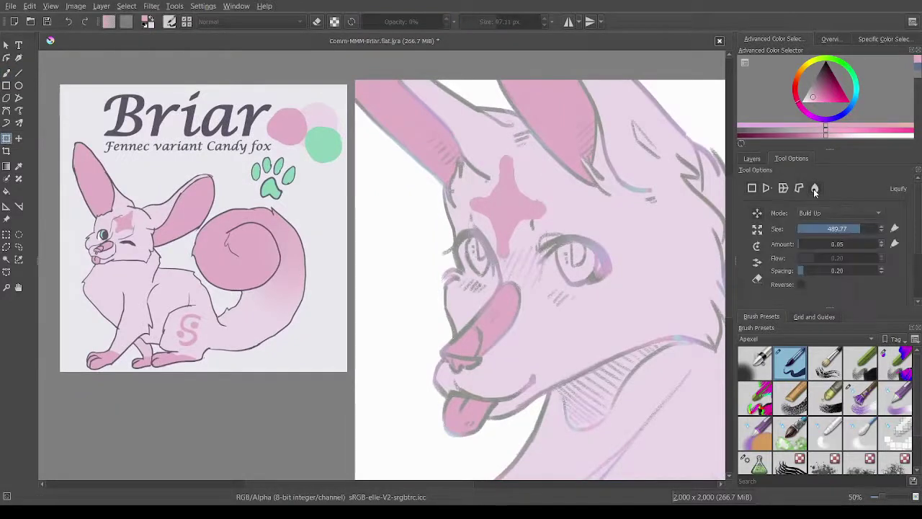
key(bracketleft)
drag(506, 168, 513, 157)
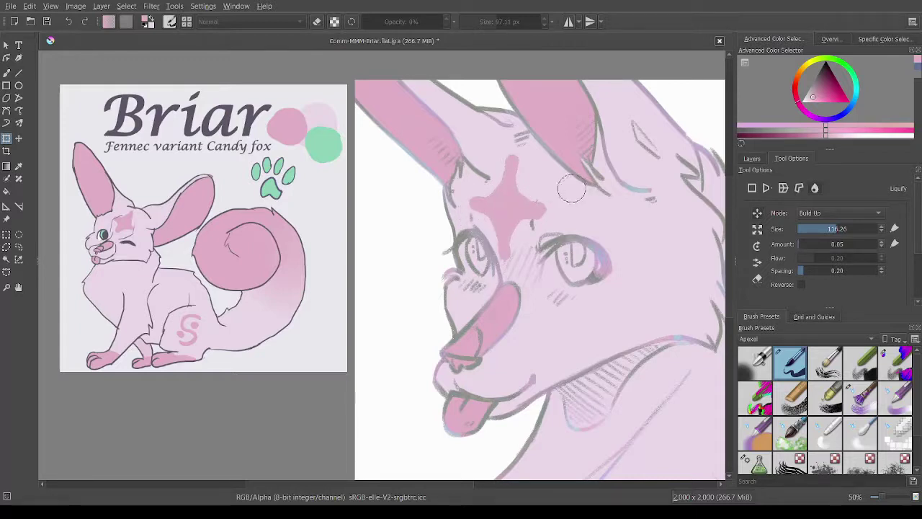
key(b)
Duplicate the star layer and move the copy below the original in the clipping group
click(755, 160)
key(ctrl+j)
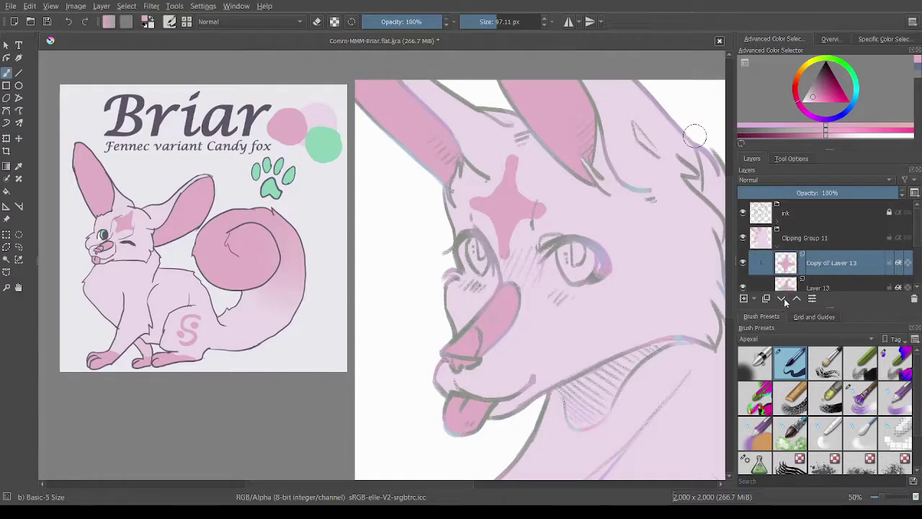
key(ctrl+Page_Down)
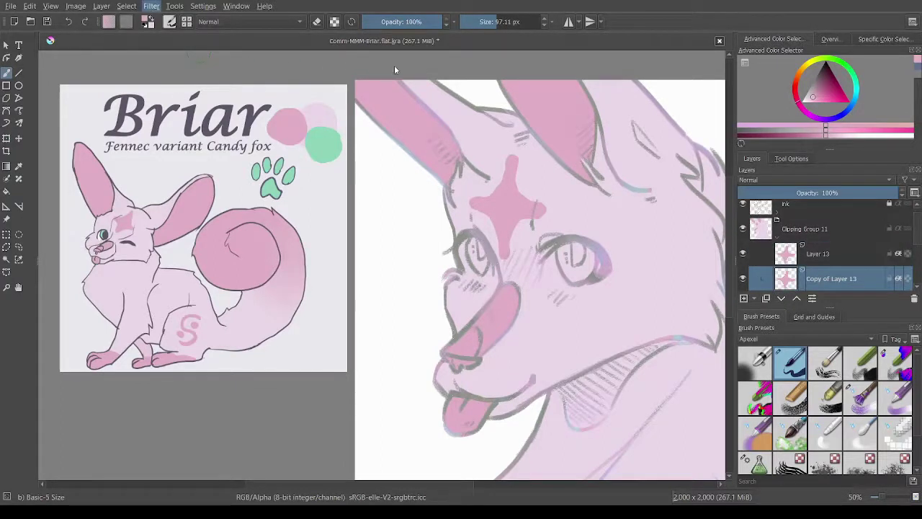
scroll(550, 200, up, 3)
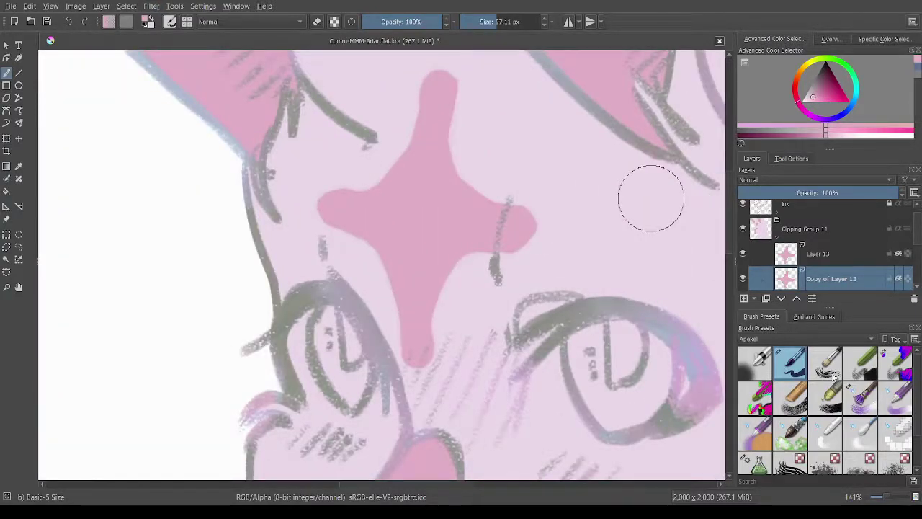
scroll(651, 199, down, 5)
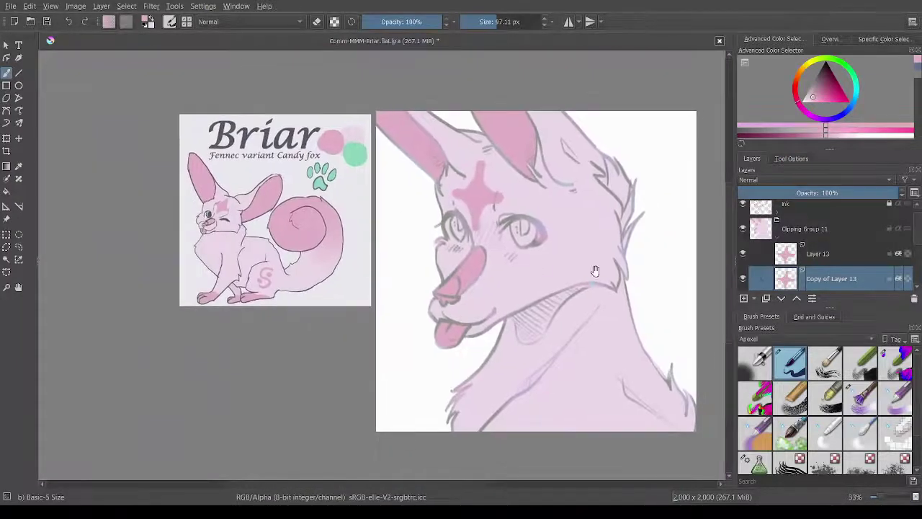
Add a layer with inherited alpha above the star layer and sample the mint green from the reference sheet
key(Insert)
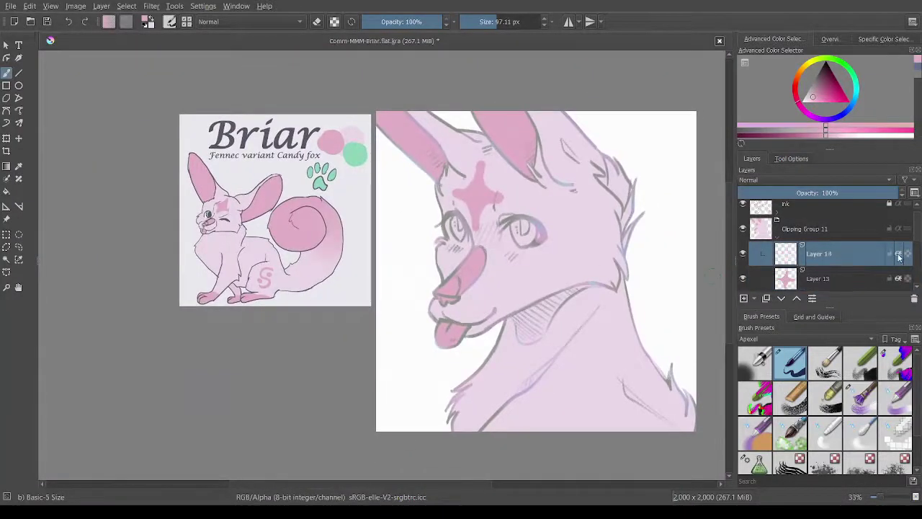
scroll(428, 206, up, 3)
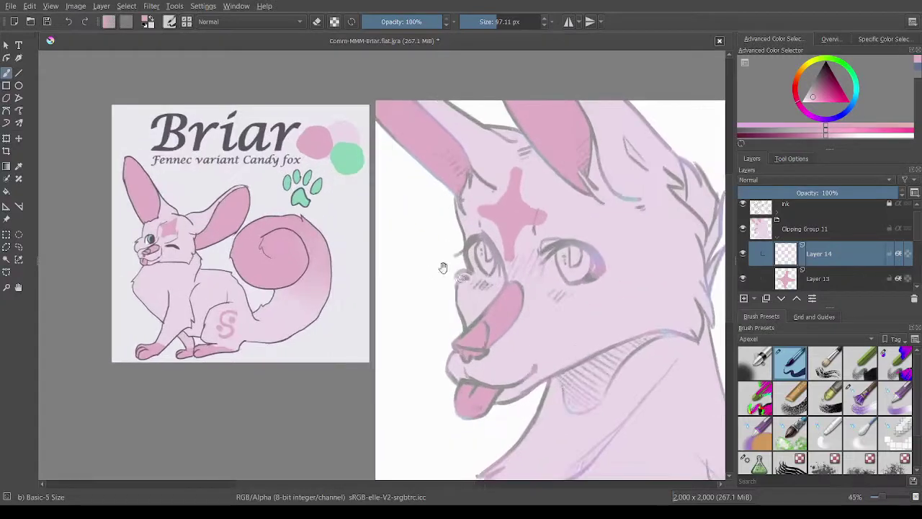
ctrl+click(400, 176)
scroll(500, 291, up, 4)
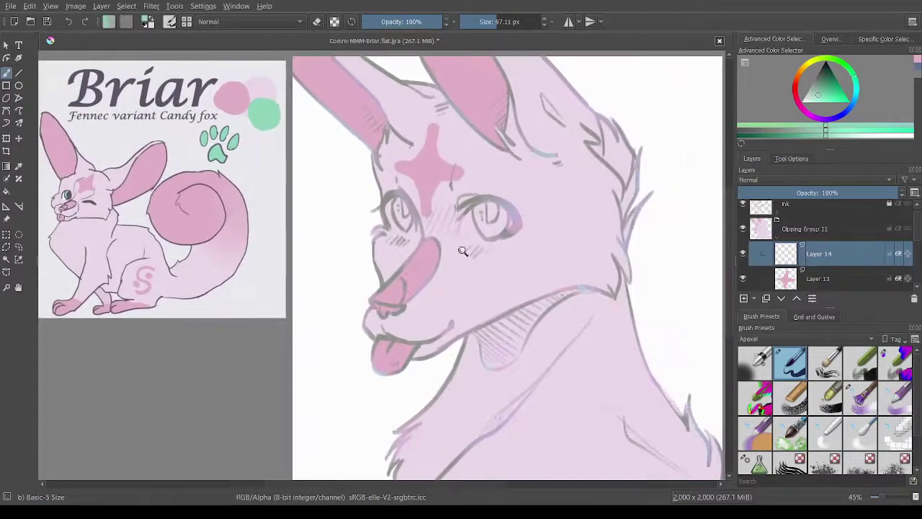
Paint the irises of both eyes mint green
mouse_move(486, 252)
mouse_down()
mouse_move(488, 209)
mouse_move(461, 209)
mouse_move(500, 261)
mouse_move(539, 195)
mouse_move(514, 168)
mouse_up()
scroll(514, 168, down, 5)
scroll(422, 212, up, 3)
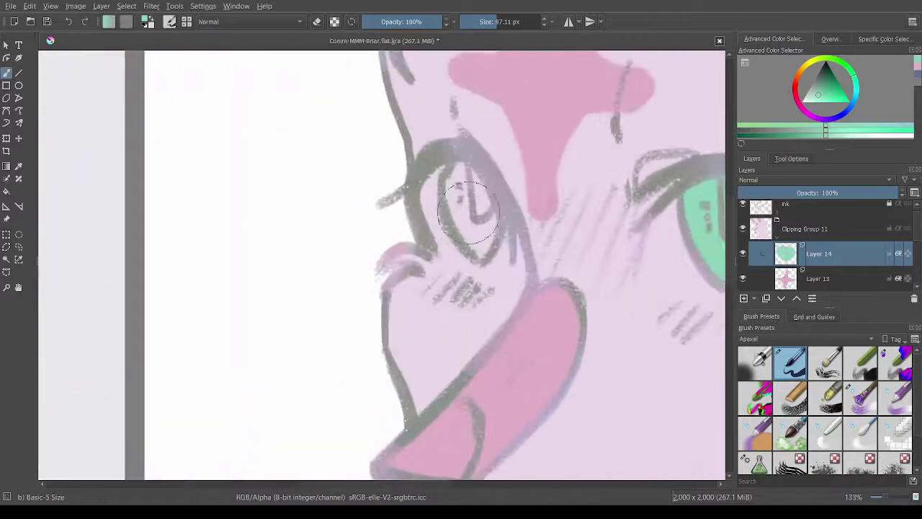
mouse_move(461, 216)
mouse_down()
mouse_move(475, 203)
mouse_move(481, 245)
mouse_up()
scroll(481, 245, down, 4)
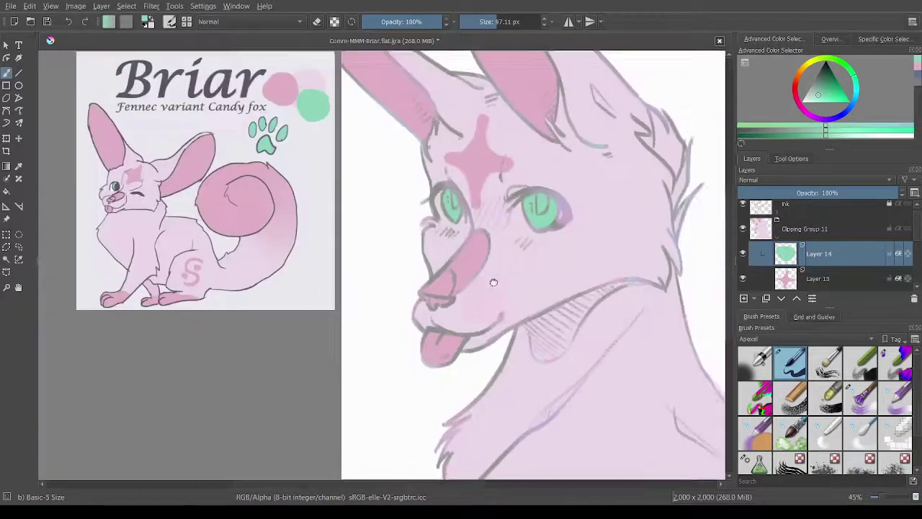
Add a layer beneath the iris layer and paint the whites of both eyes on it in near-white
click(744, 298)
click(781, 298)
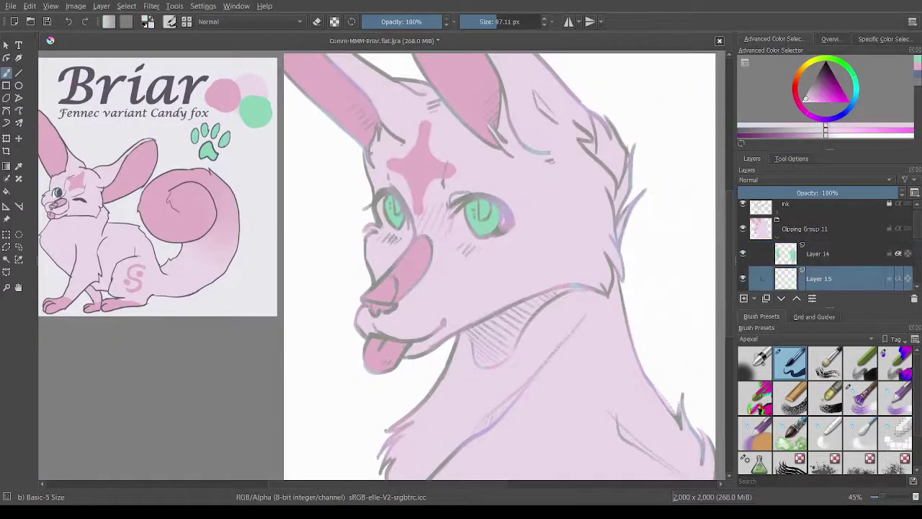
click(839, 135)
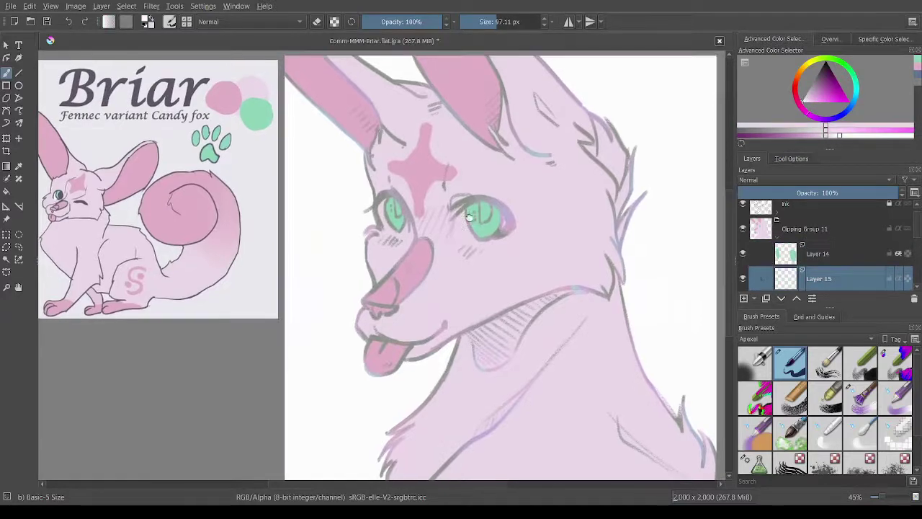
scroll(461, 224, up, 3)
drag(473, 194, 484, 216)
drag(562, 189, 576, 209)
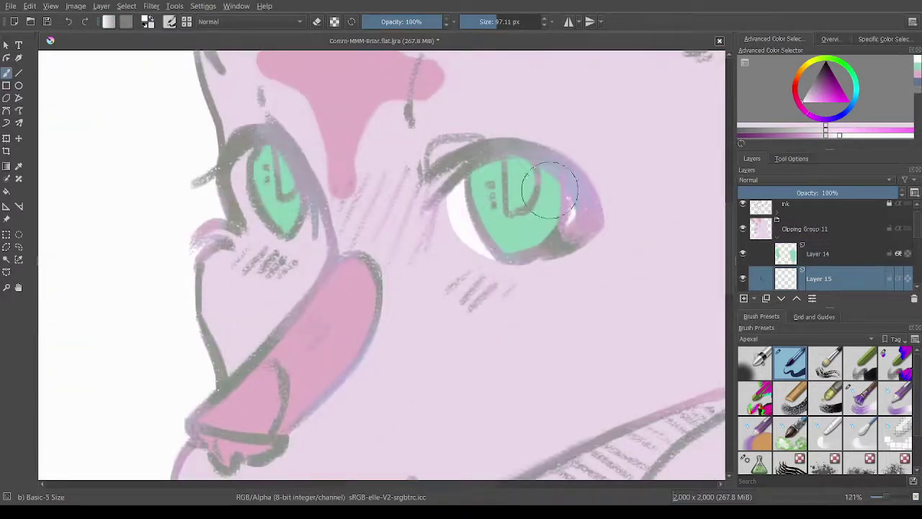
drag(298, 184, 425, 230)
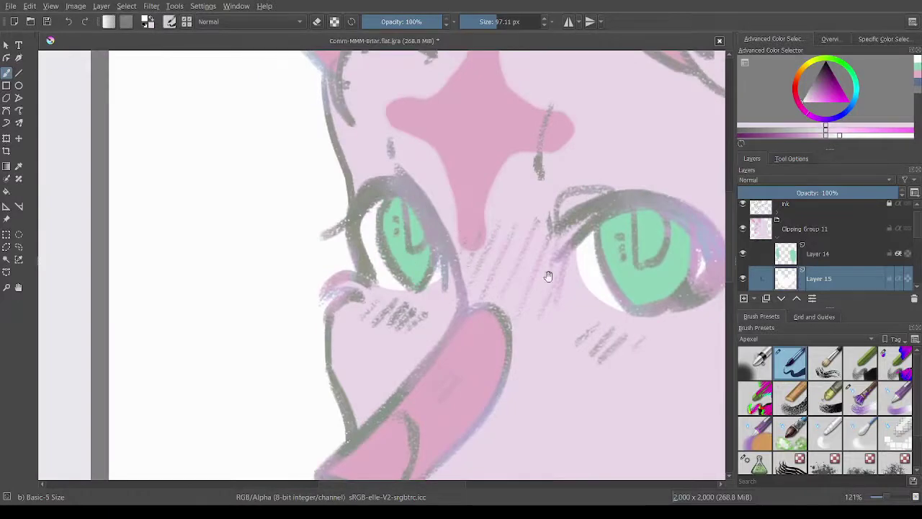
Soften the edges of the painted eye whites around both eyes with the Blender Blur brush
drag(548, 277, 439, 204)
click(846, 427)
mouse_move(535, 241)
mouse_down()
mouse_move(477, 226)
mouse_move(500, 199)
mouse_move(514, 212)
mouse_up()
mouse_move(335, 251)
mouse_down()
mouse_move(428, 279)
mouse_move(374, 242)
mouse_move(479, 263)
mouse_move(438, 286)
mouse_move(444, 297)
mouse_up()
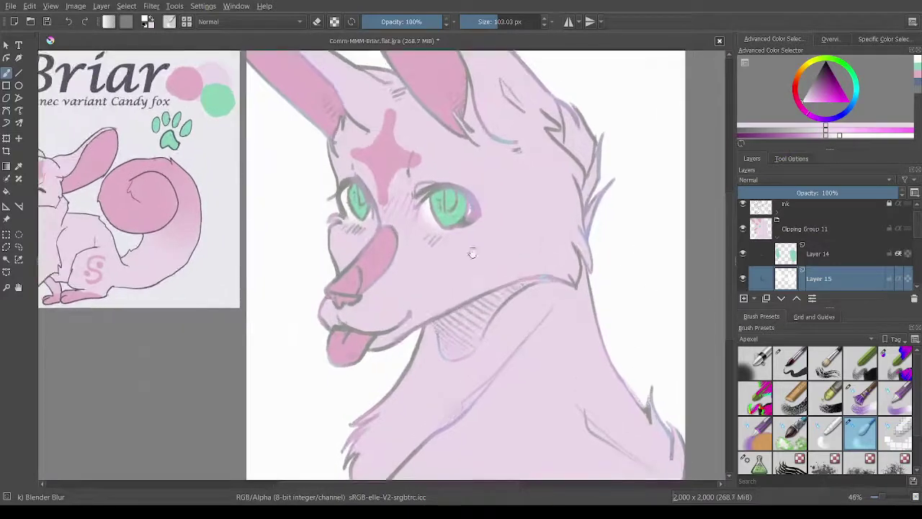
Add a layer with inherited alpha above the iris layer and paint the pupil shapes of both eyes white with Basic-5 Size
drag(478, 251, 599, 295)
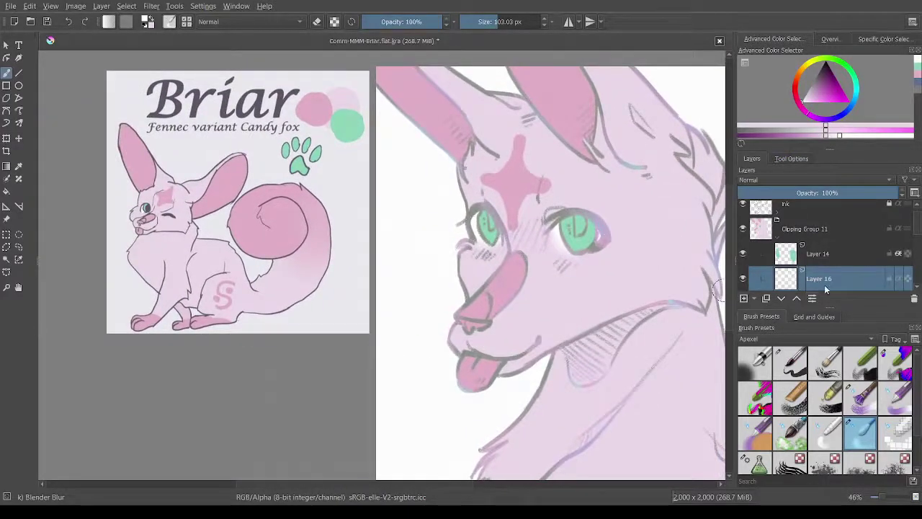
click(797, 298)
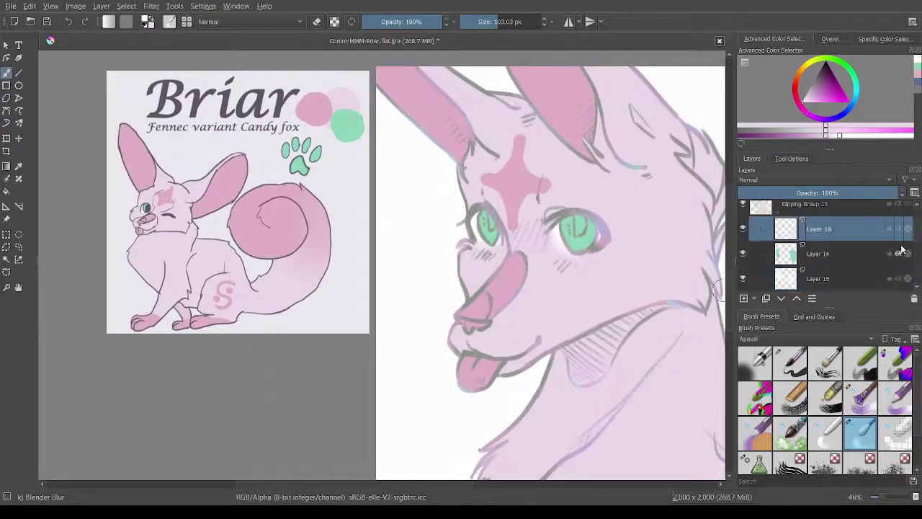
click(804, 364)
scroll(580, 227, up, 6)
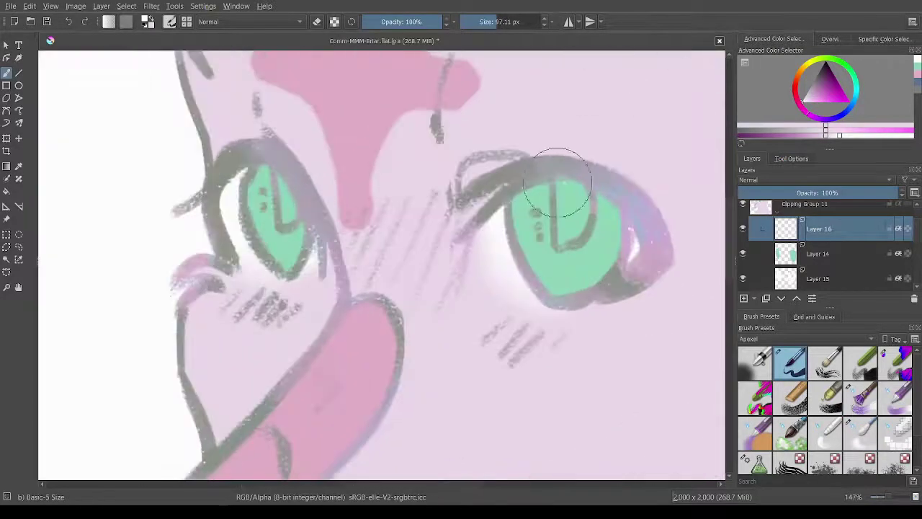
mouse_move(566, 183)
mouse_down()
mouse_move(562, 239)
mouse_move(578, 213)
mouse_move(576, 226)
mouse_move(570, 185)
mouse_up()
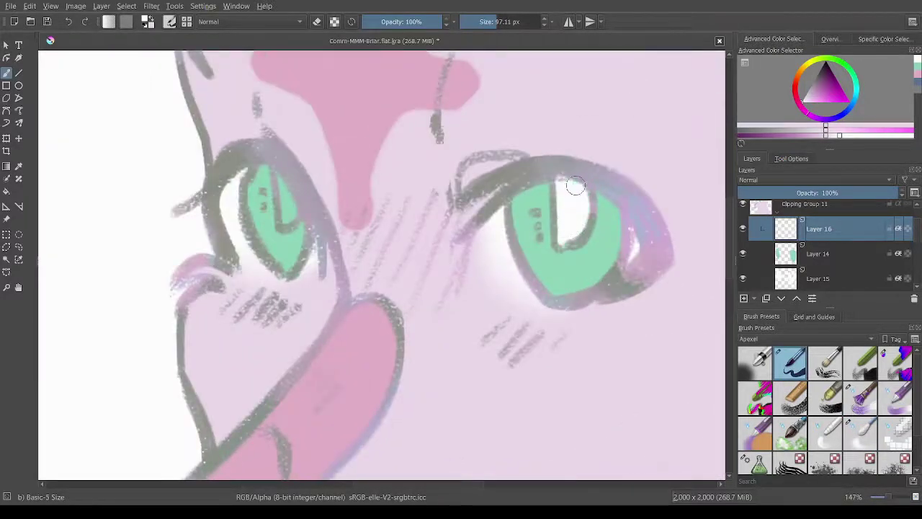
scroll(556, 230, down, 5)
scroll(497, 272, up, 3)
drag(484, 229, 476, 186)
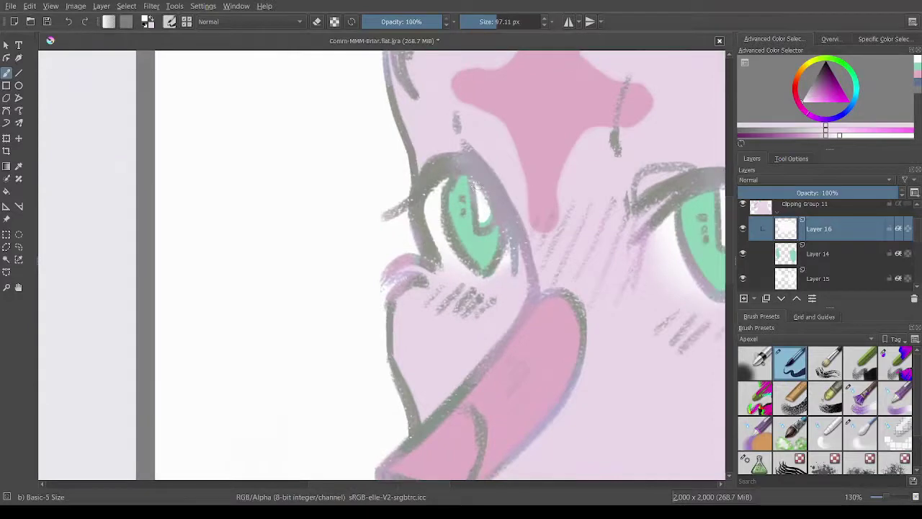
scroll(483, 228, down, 7)
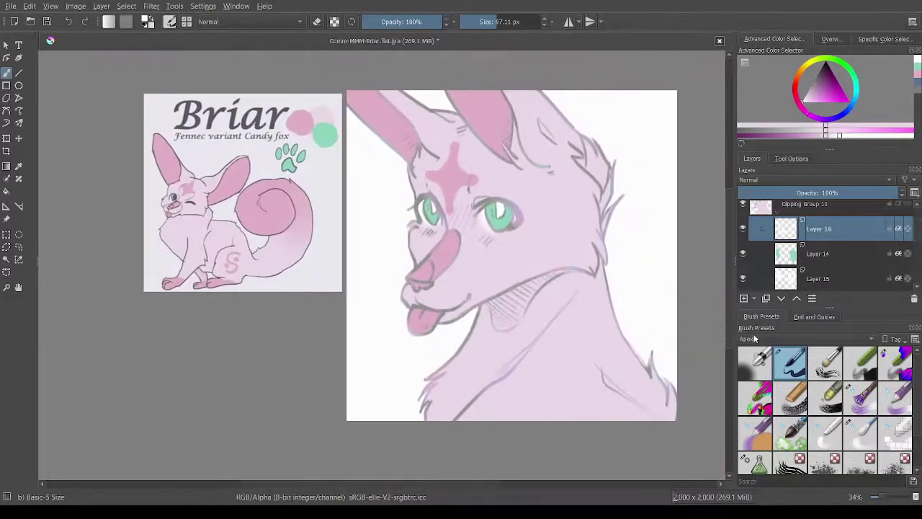
Add a layer between the white pupil layer and the iris layer and pick a darker green for shading
scroll(626, 283, up, 2)
drag(632, 316, 719, 314)
click(744, 297)
click(781, 299)
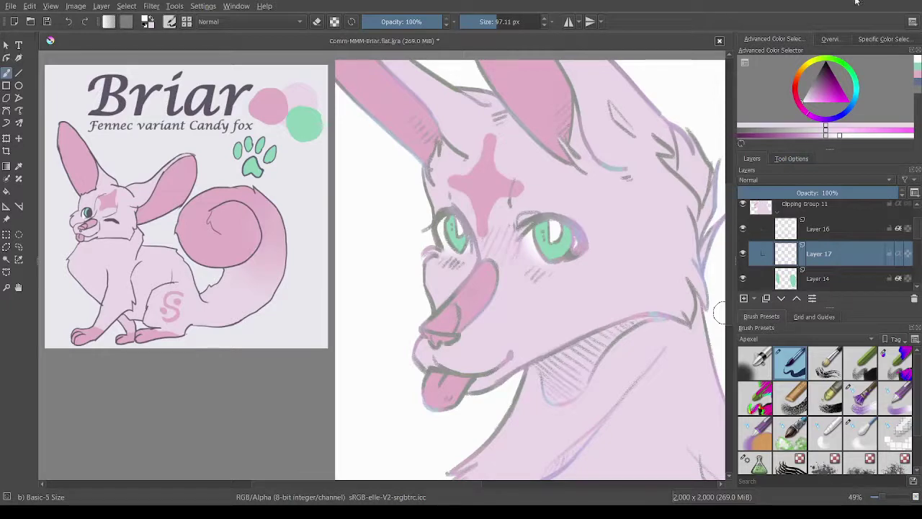
scroll(512, 261, up, 3)
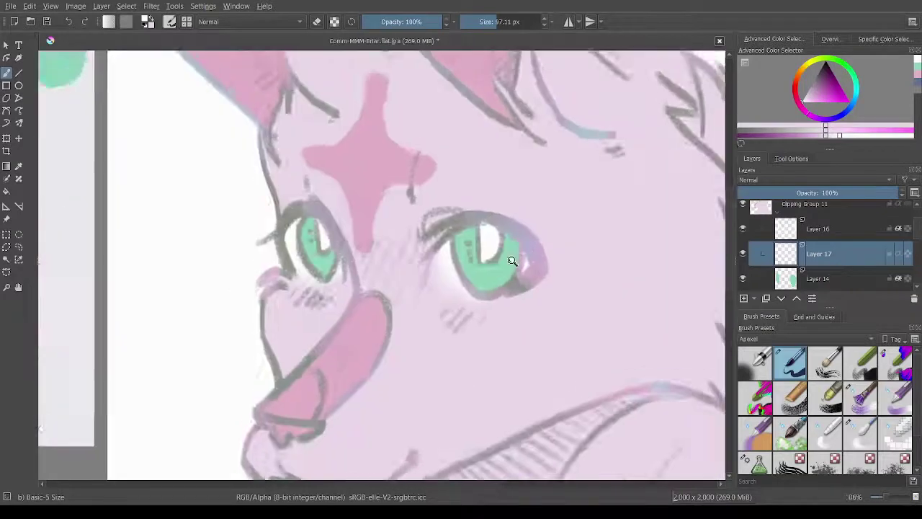
scroll(511, 261, up, 2)
ctrl+click(536, 285)
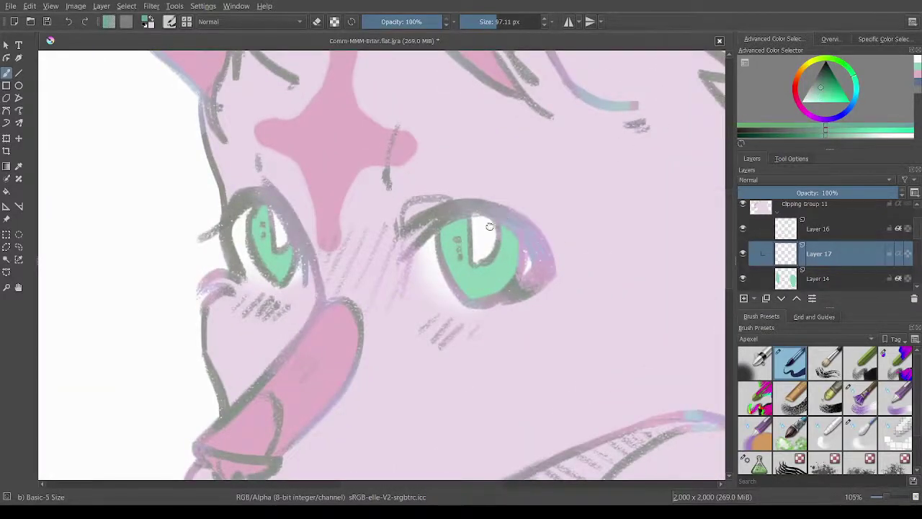
Shade the upper part of both irises in the darker green and erase any excess
scroll(447, 259, up, 2)
mouse_move(446, 259)
mouse_down()
mouse_move(518, 264)
mouse_move(488, 261)
mouse_move(527, 286)
mouse_move(491, 280)
mouse_move(495, 263)
mouse_move(476, 250)
mouse_move(496, 286)
mouse_move(531, 267)
mouse_up()
scroll(505, 261, down, 3)
scroll(483, 249, up, 2)
key(e)
drag(382, 232, 396, 220)
key(e)
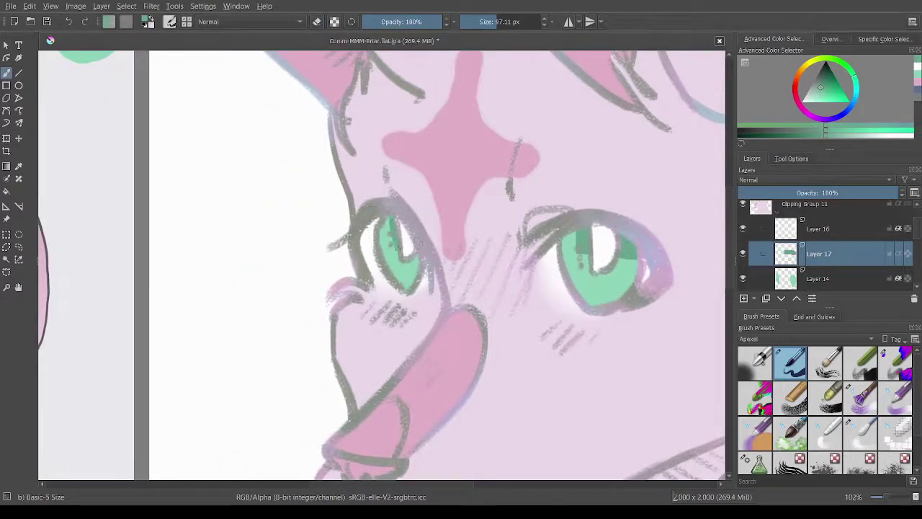
Add a layer directly above the iris base layer, sample the iris green and choose a lighter mint
scroll(433, 281, down, 4)
scroll(432, 280, up, 1)
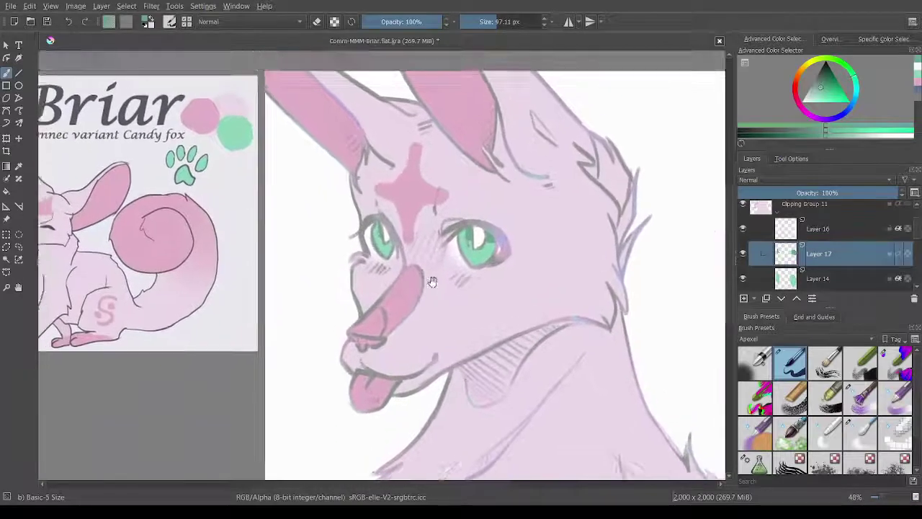
scroll(432, 281, up, 2)
click(781, 298)
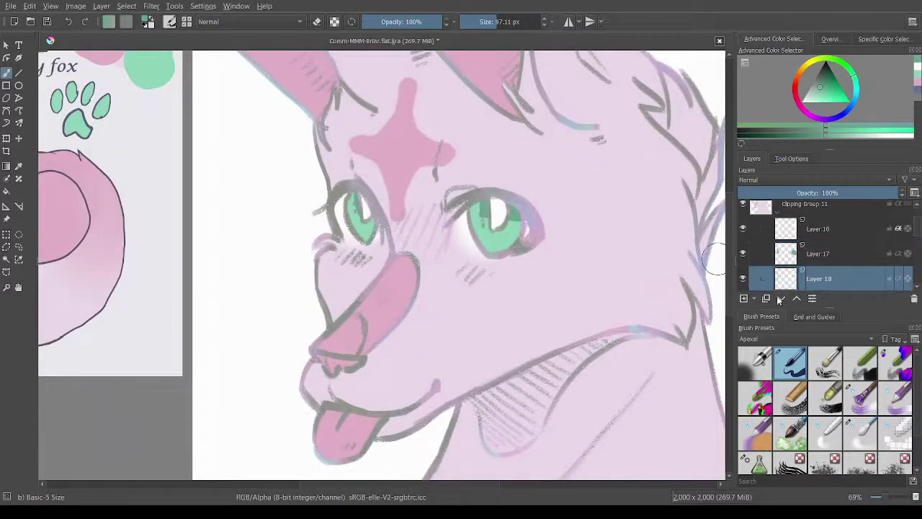
click(781, 298)
drag(798, 248, 798, 247)
ctrl+click(511, 229)
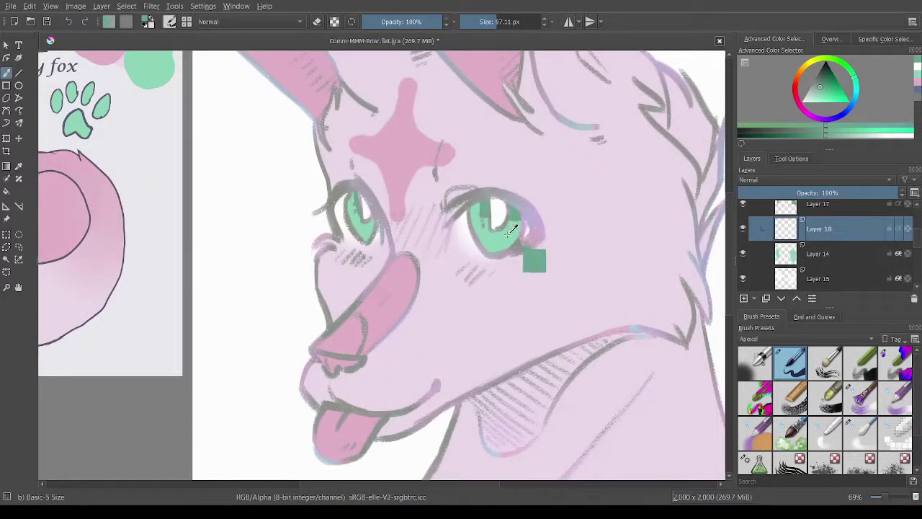
click(834, 136)
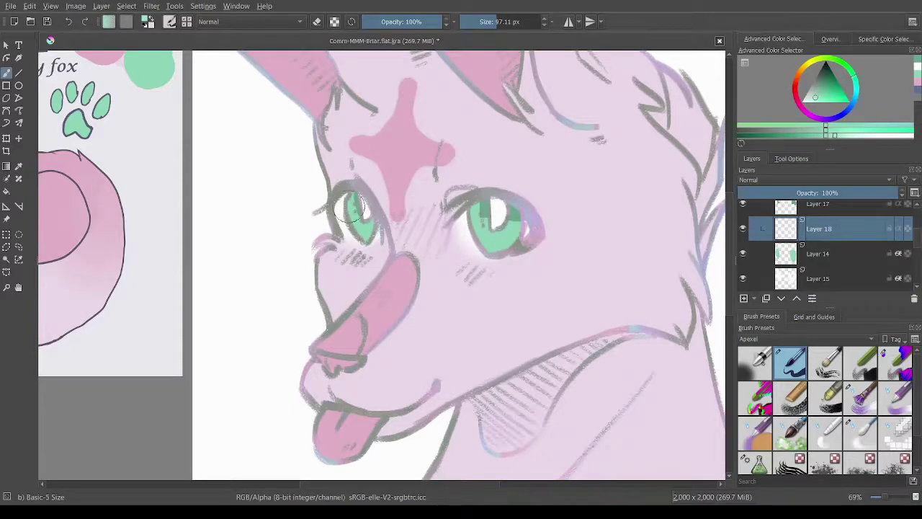
Paint lighter mint highlights on both irises and move their layer above the dark green shading
scroll(353, 216, up, 2)
drag(393, 240, 400, 213)
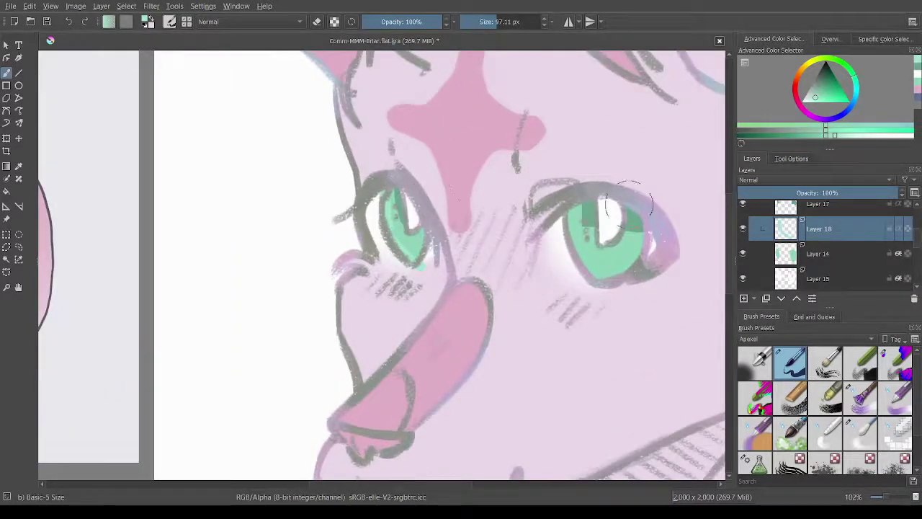
key(e)
key(e)
drag(581, 262, 500, 239)
mouse_move(497, 205)
mouse_down()
mouse_move(499, 234)
mouse_move(545, 243)
mouse_move(528, 207)
mouse_up()
key(ctrl+Page_Up)
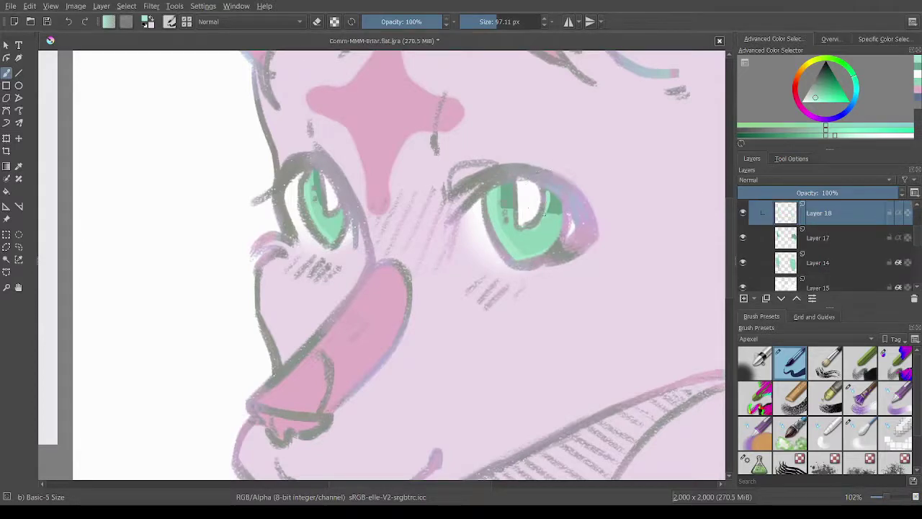
Check the coloured eyes against the whole portrait and save the document
scroll(546, 205, down, 3)
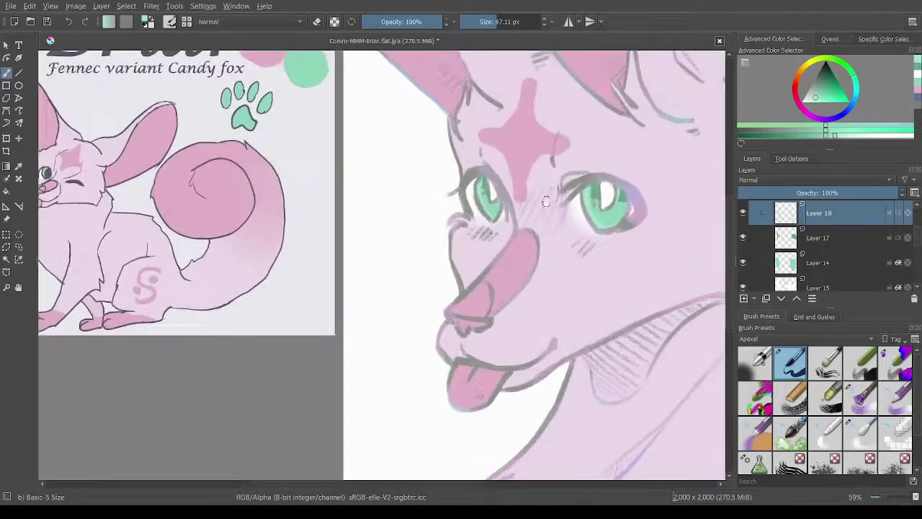
scroll(546, 203, up, 2)
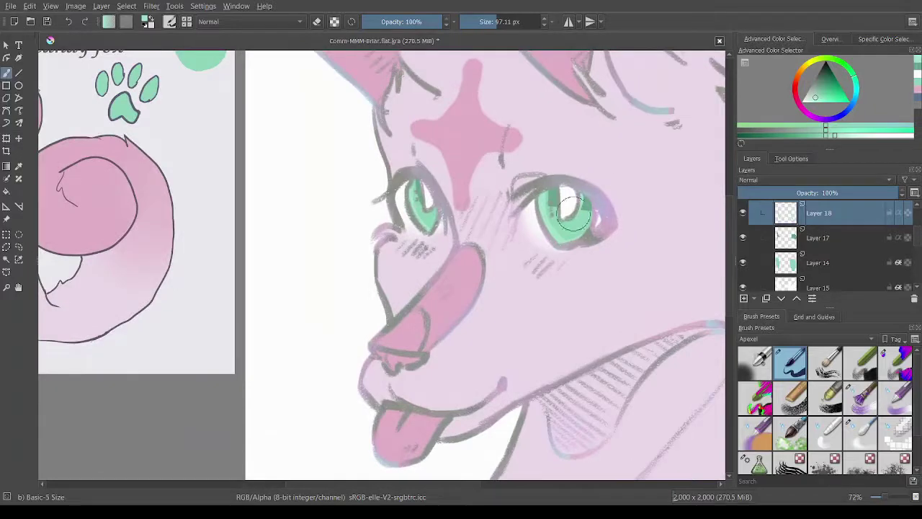
scroll(573, 216, down, 4)
key(ctrl+s)
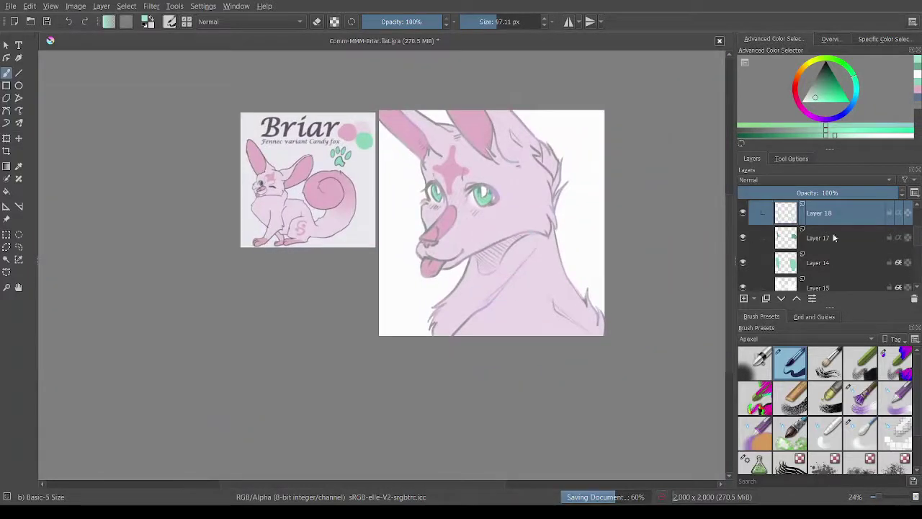
Add a layer between the clipping group and the background and fill it with mint green
scroll(799, 242, up, 1)
click(777, 248)
click(744, 298)
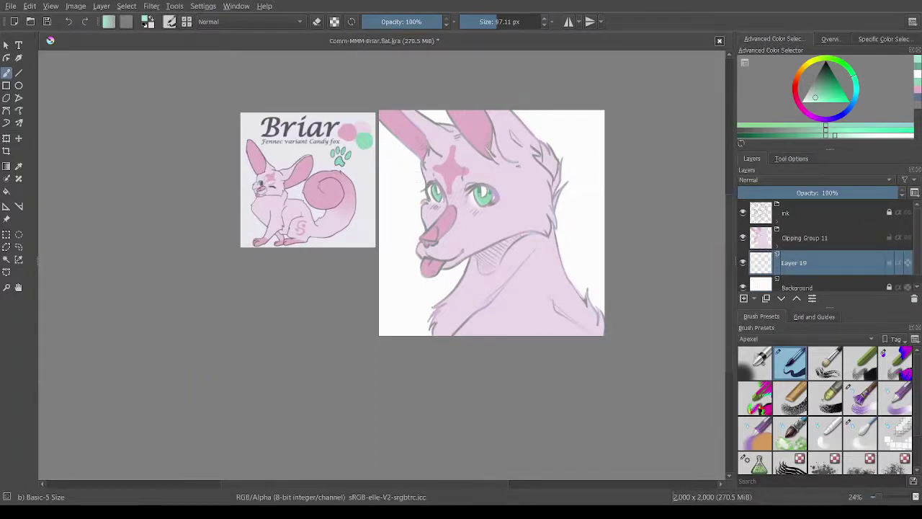
key(x)
key(BackSpace)
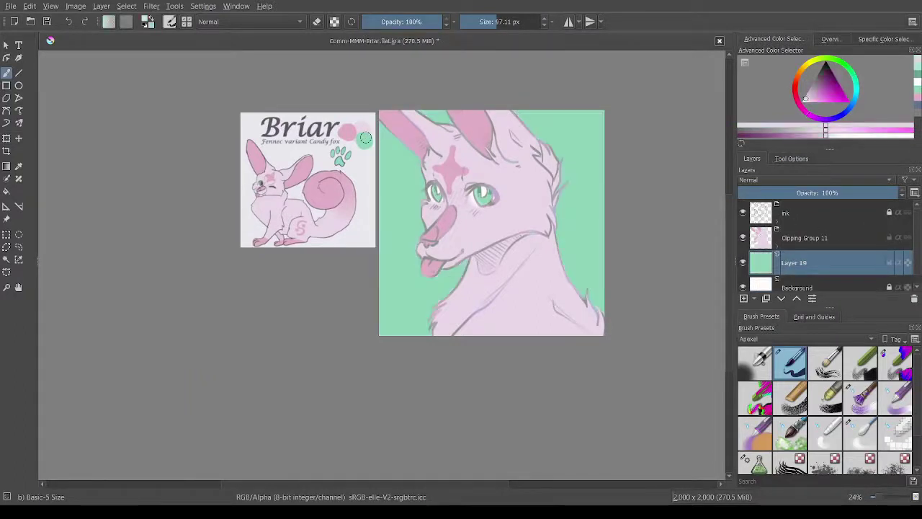
Reduce the mint backdrop layer's opacity to 50% and save the document
drag(510, 204, 490, 213)
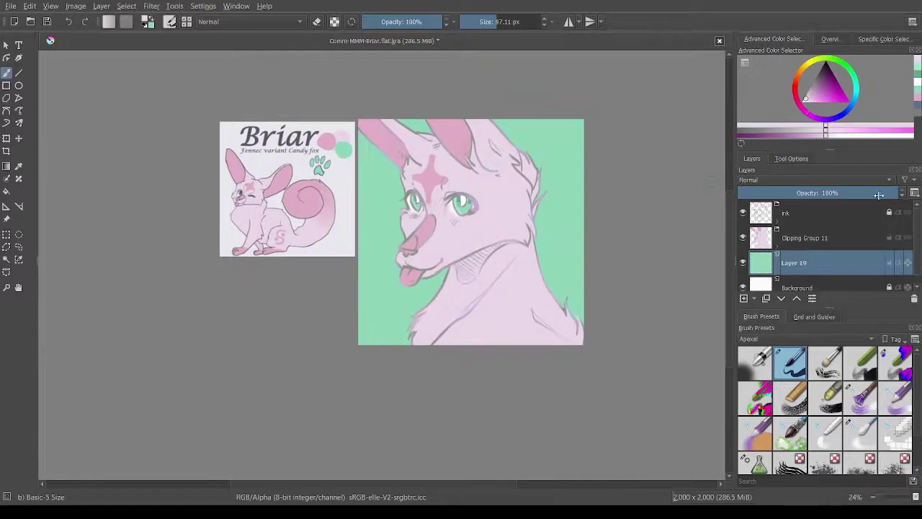
drag(878, 194, 821, 201)
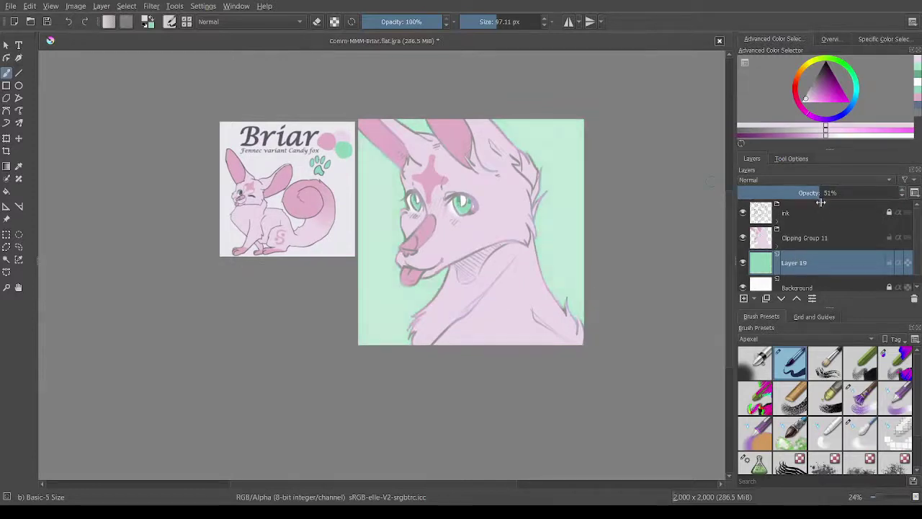
scroll(614, 183, down, 2)
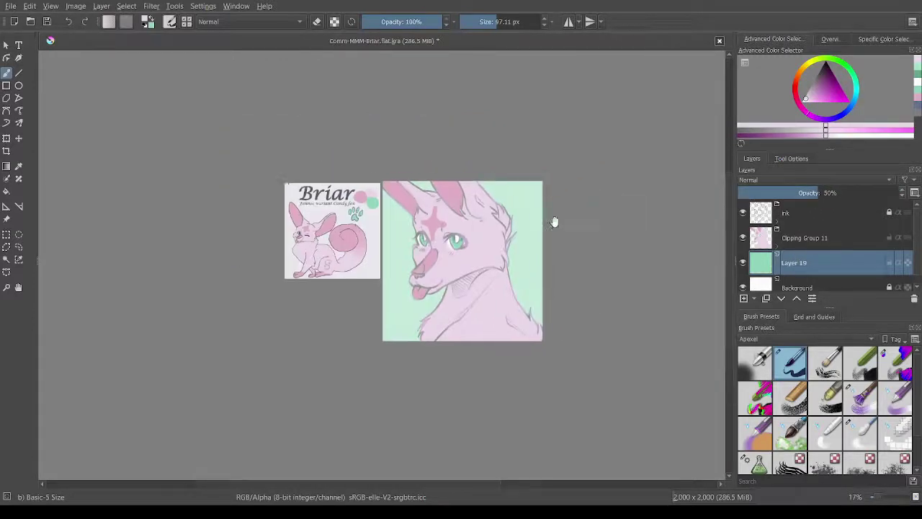
scroll(552, 216, up, 3)
key(ctrl+s)
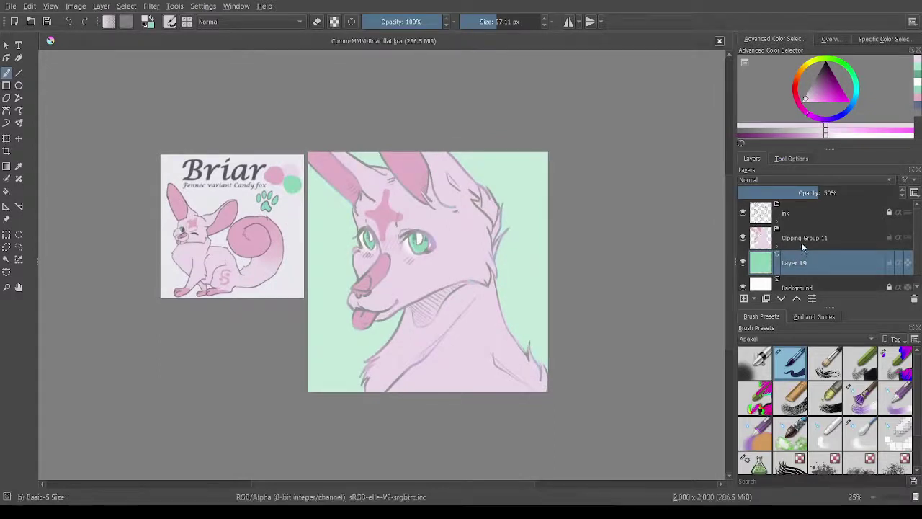
Select the ink group, save the finished flat-colour portrait and close the document
click(818, 216)
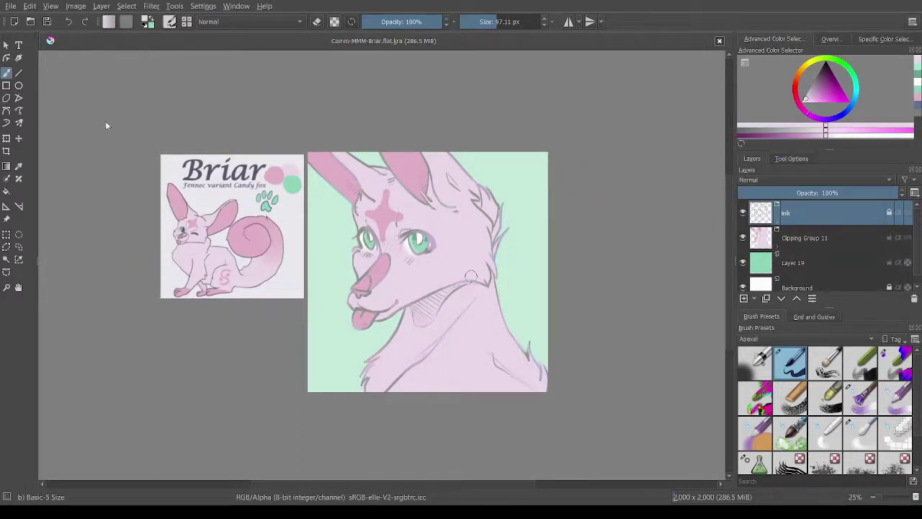
key(ctrl+s)
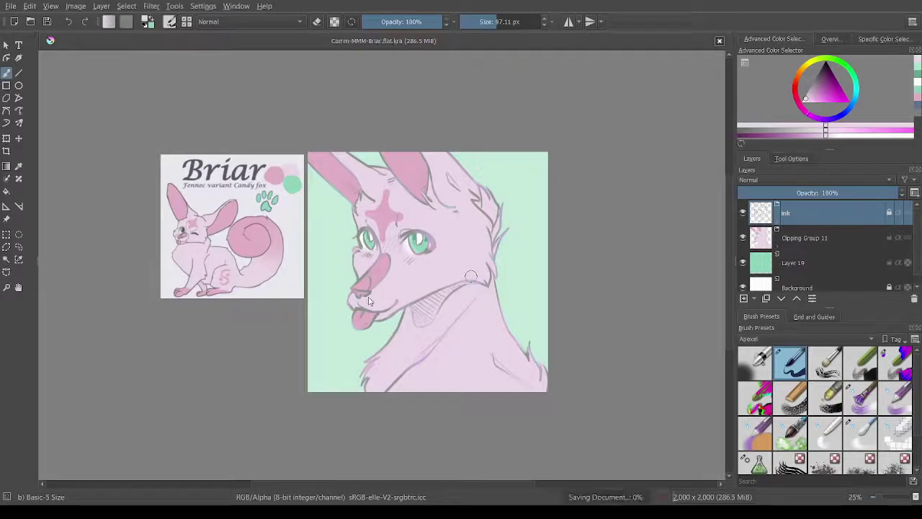
click(719, 42)
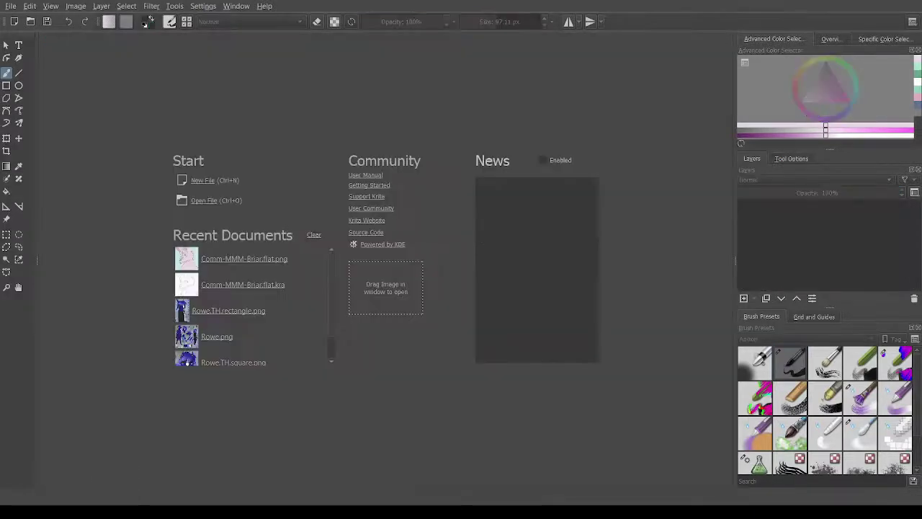